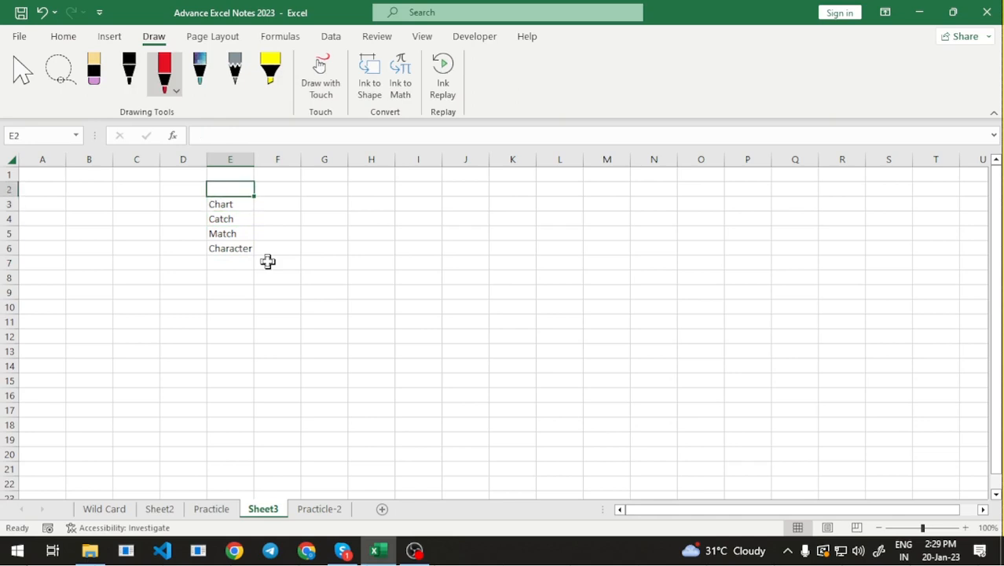
Enter the header "Text" in E2 above the word list and apply all borders to E2:E6.
text(Text)
key(Return)
key(Up)
key(shift+Down)
key(shift+Down)
key(shift+Down)
key(shift+Down)
key(alt+h)
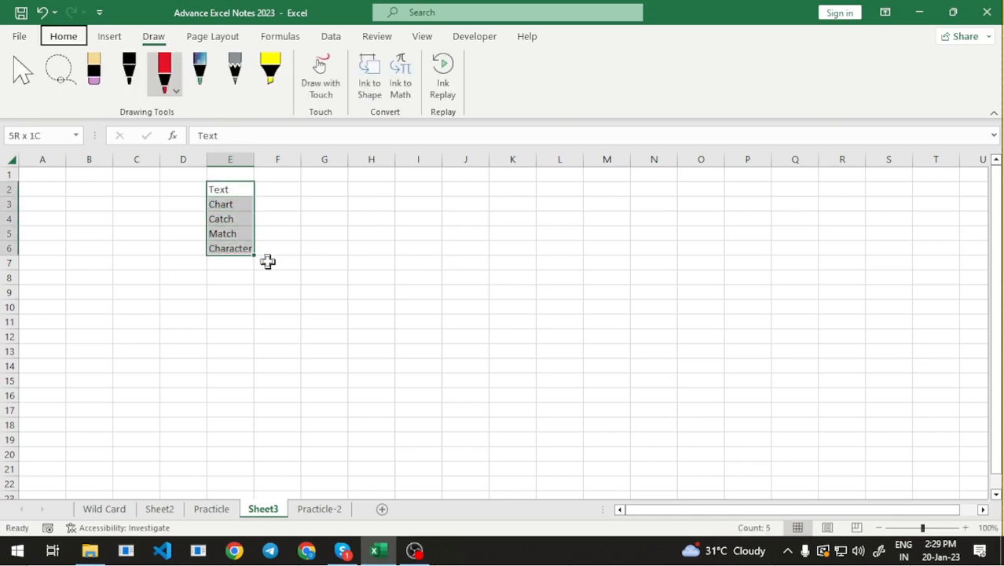
key(b)
key(a)
key(Up)
key(Down)
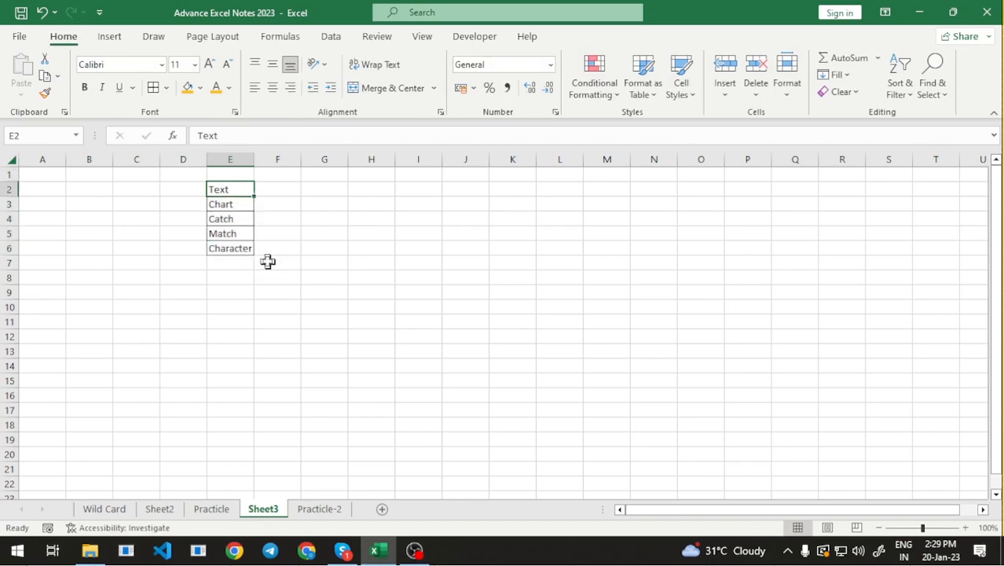
Turn on filtering for the Text column and search its filter list for "*ch", leaving the search unapplied.
scroll(345, 363, up, 5)
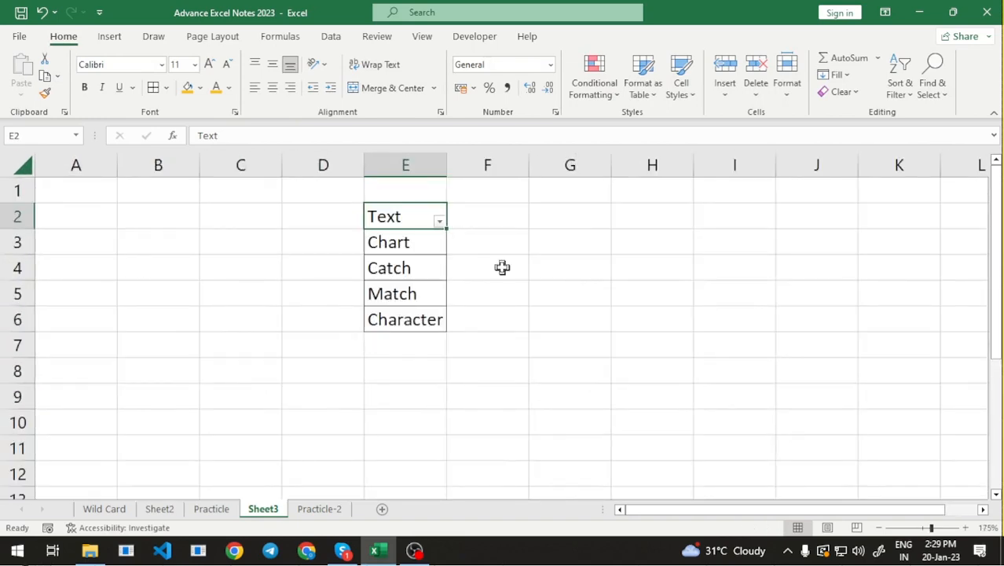
click(440, 221)
click(286, 360)
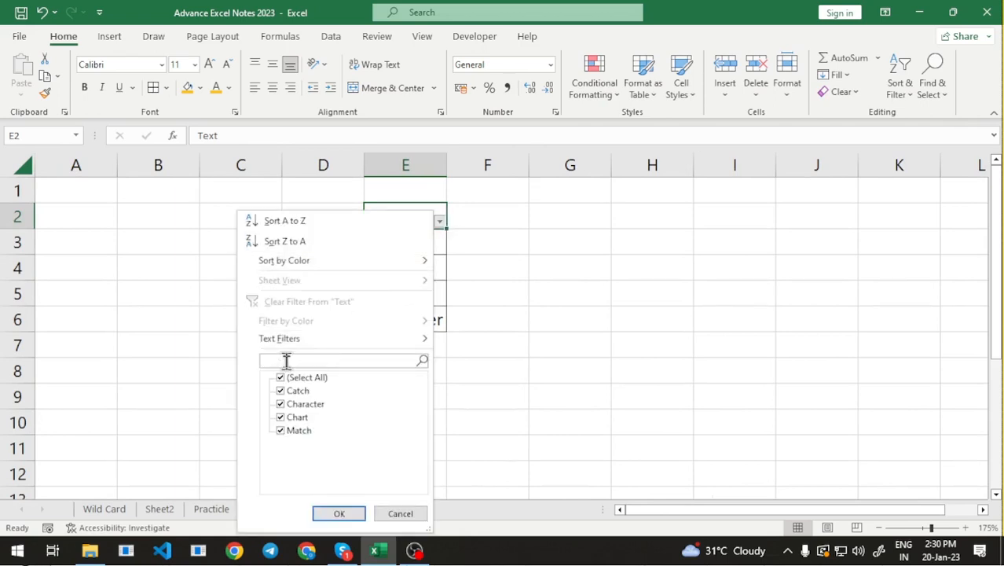
text(*ch)
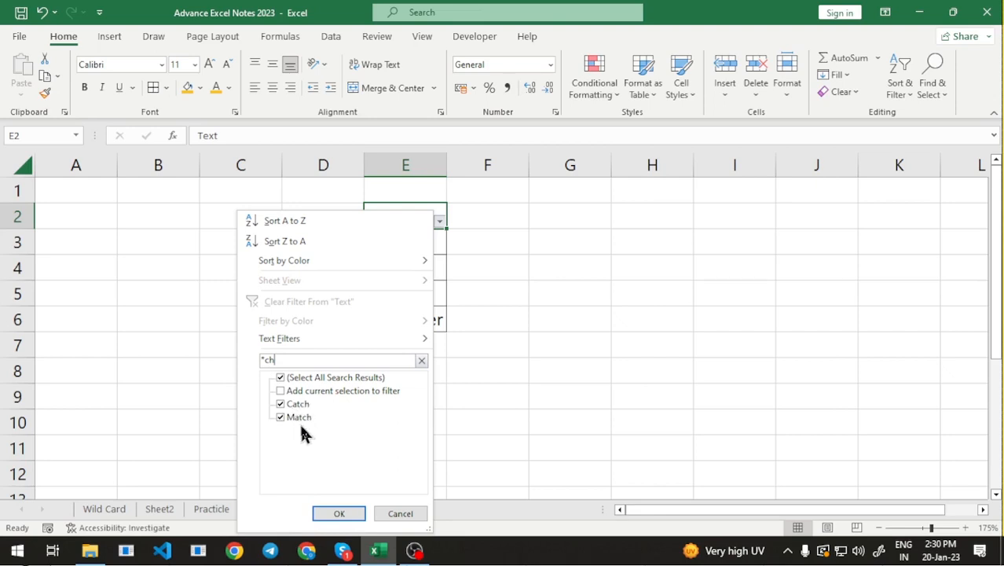
click(401, 514)
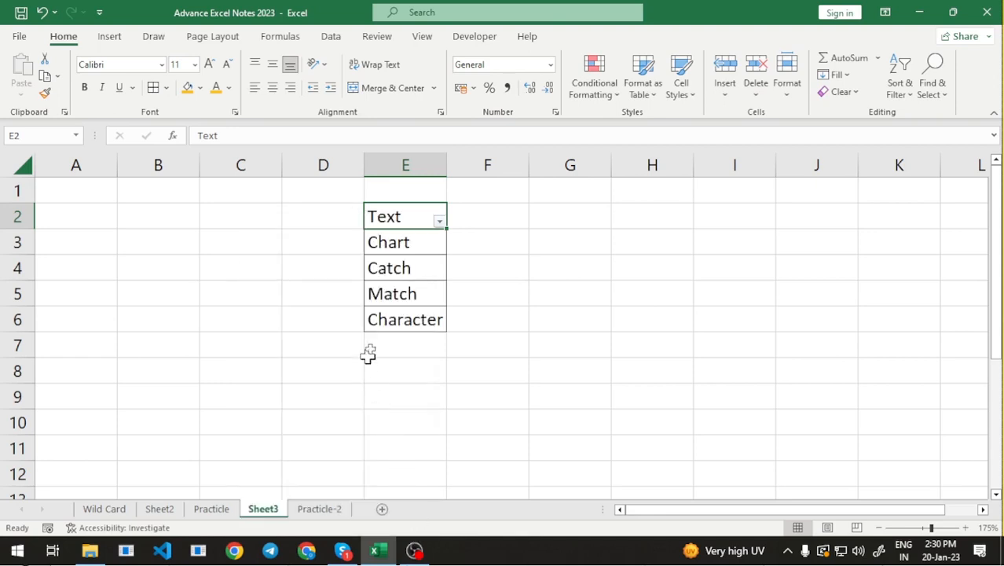
Add the entries "Ch" in E7 and "Asdchhch" in E8 below the existing words.
click(400, 345)
text(Ch)
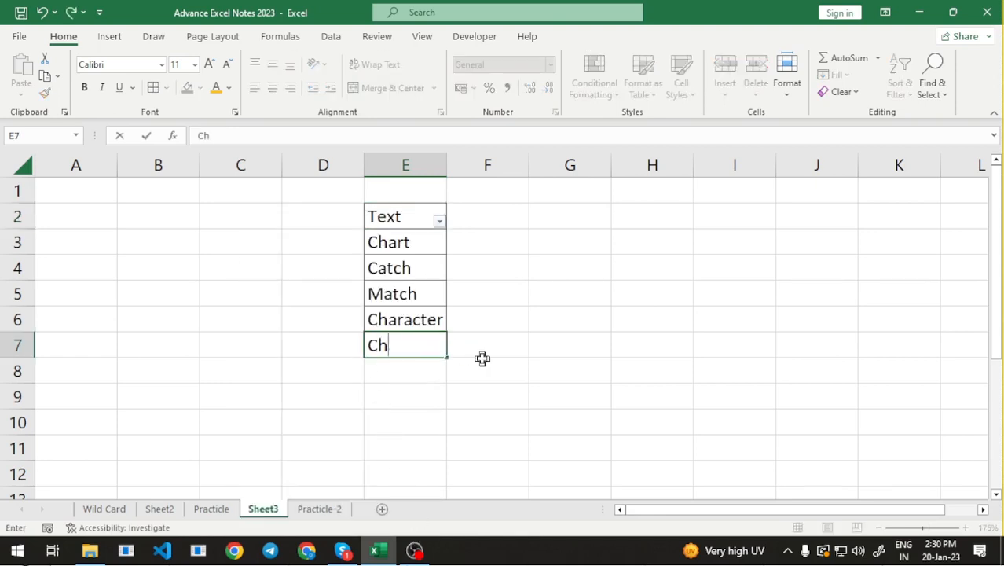
key(Return)
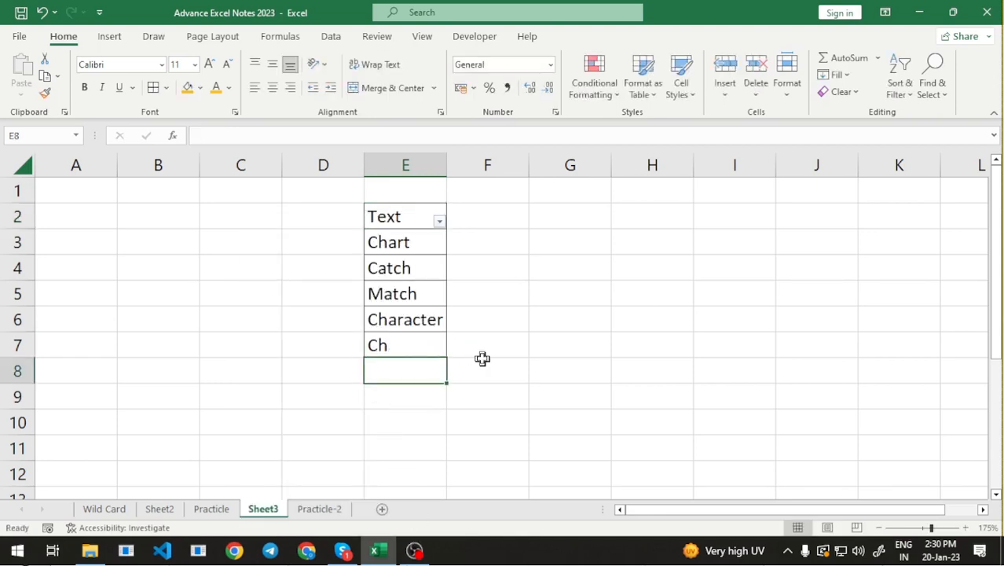
text(AsdchhCh)
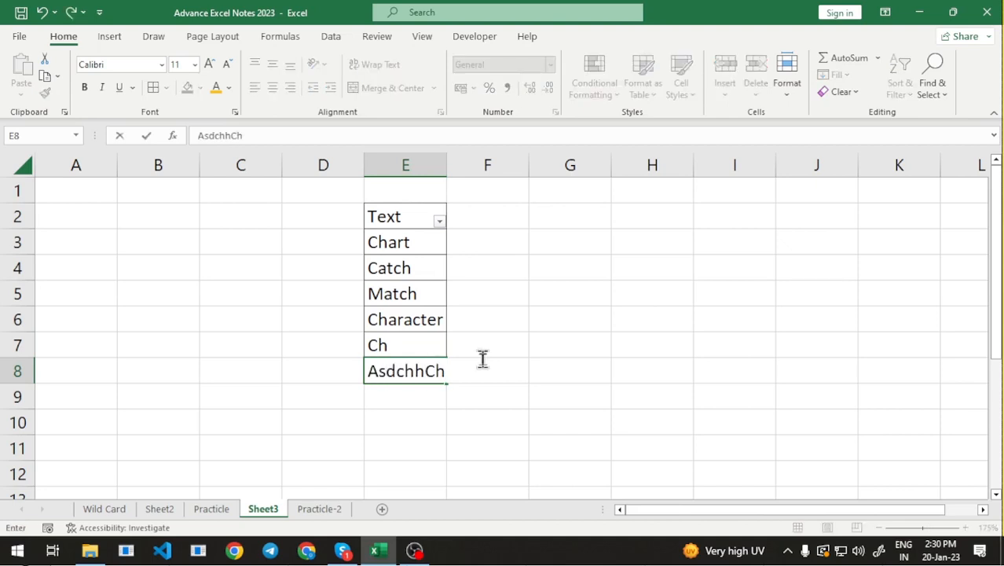
key(BackSpace)
text(h)
key(Return)
key(Up)
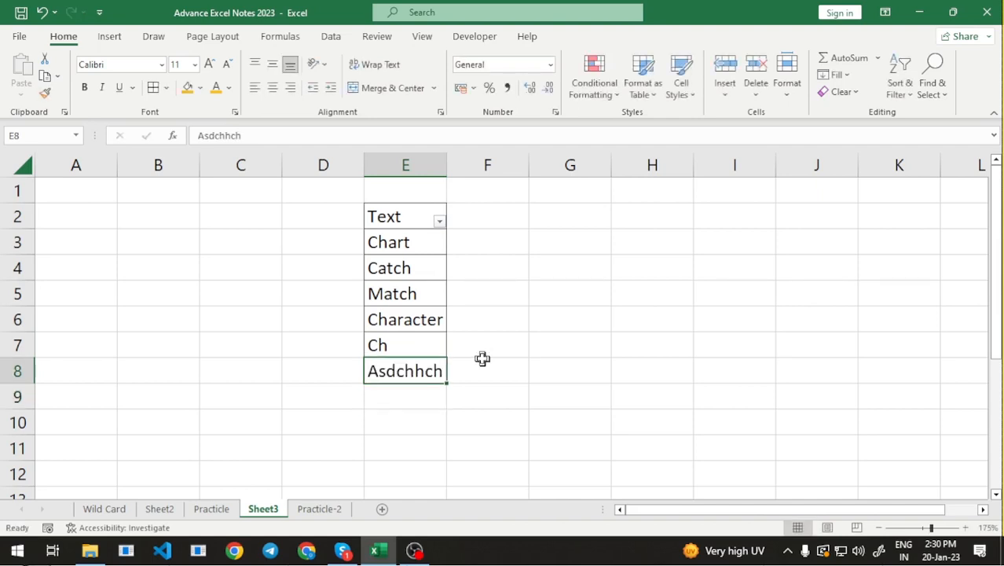
Search the extended Text column's filter list again for entries ending in ch with "*ch", without applying it.
click(440, 220)
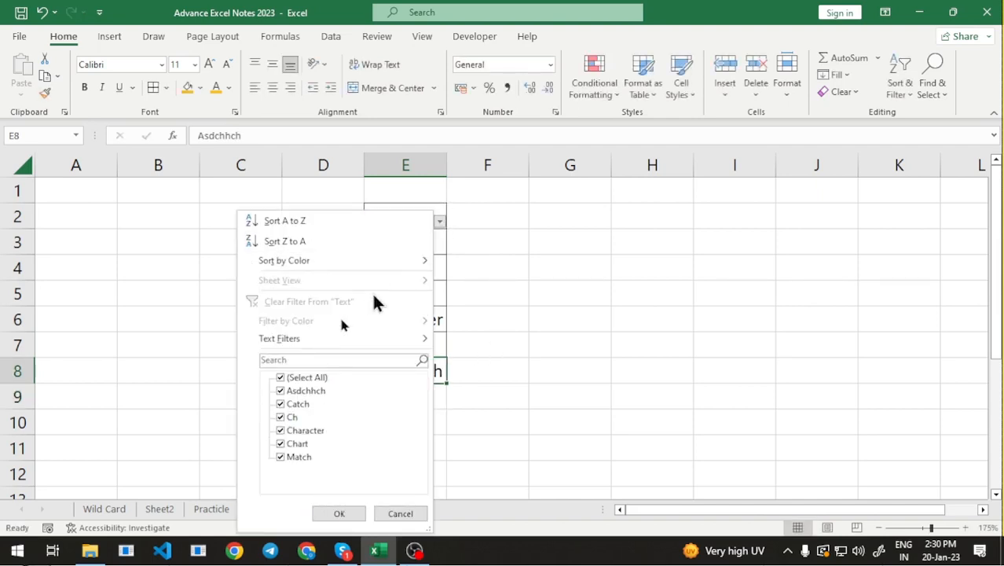
click(301, 360)
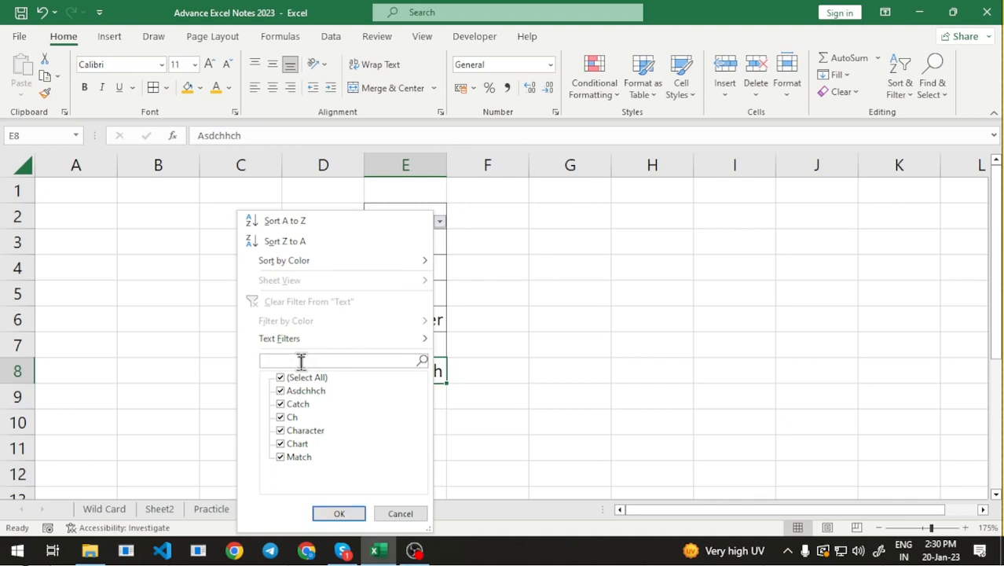
text(*ch)
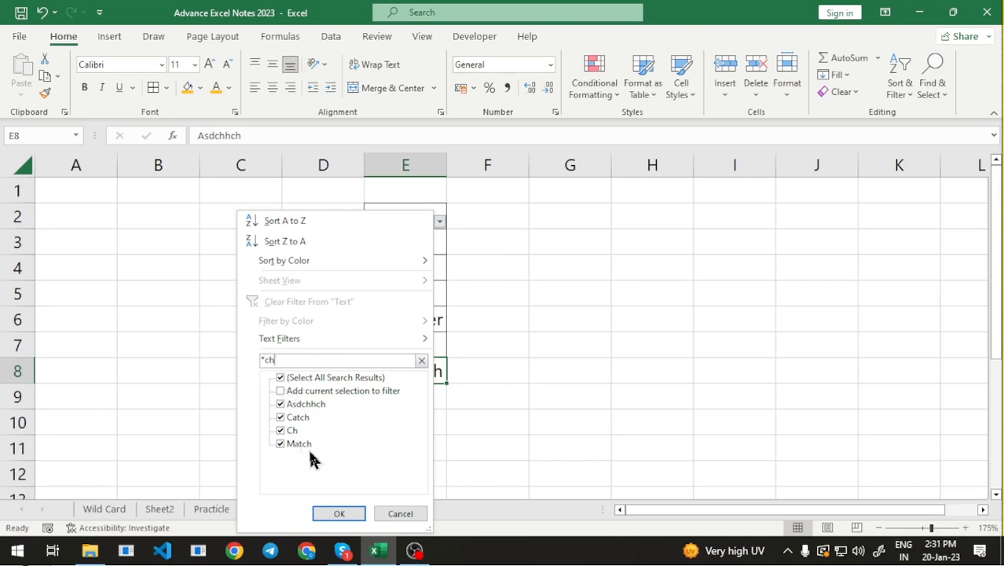
click(408, 517)
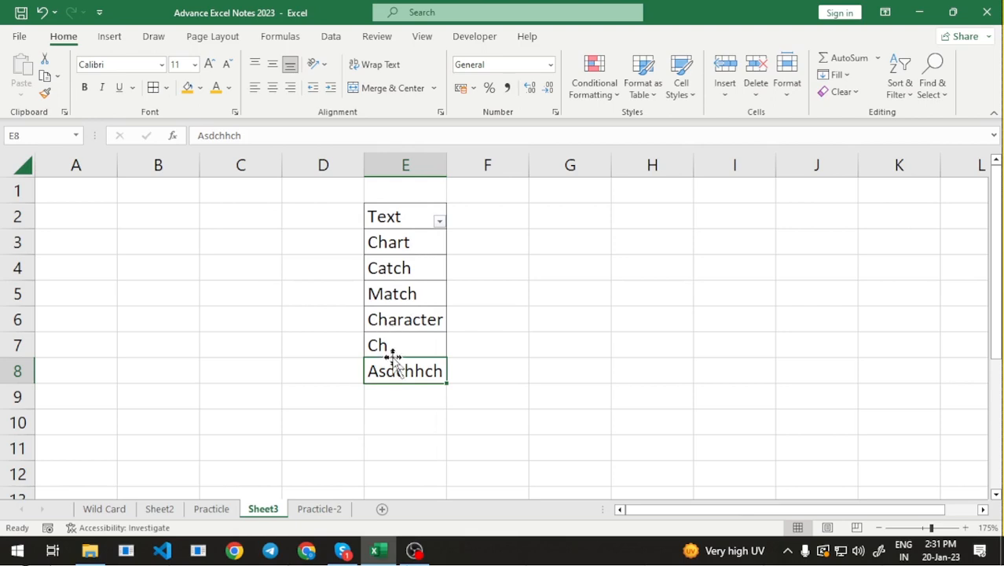
Compare the searches "ch", "ch*" and "*ch*" in the Text column's filter list without applying any of them.
click(439, 221)
click(280, 360)
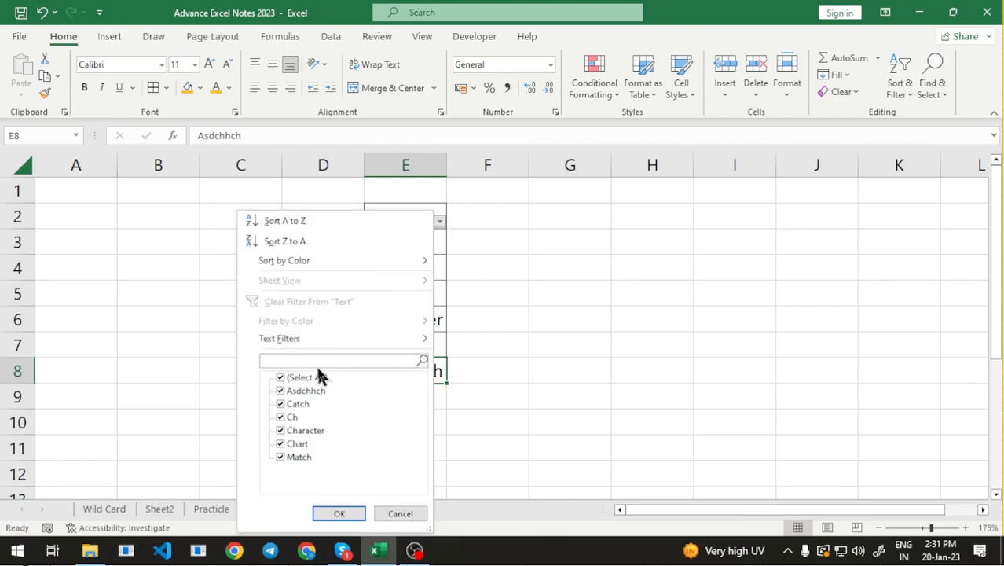
text(ch)
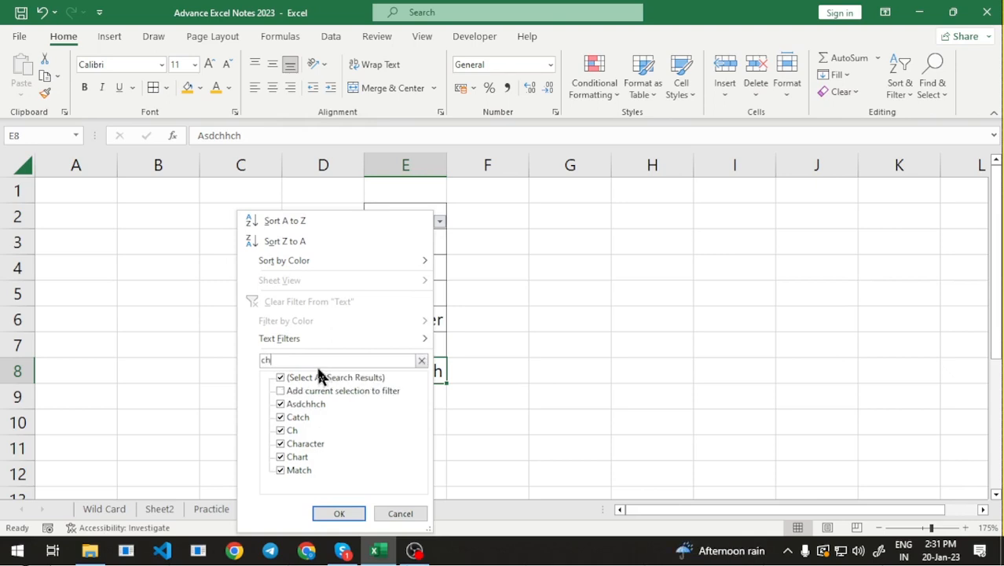
text(*)
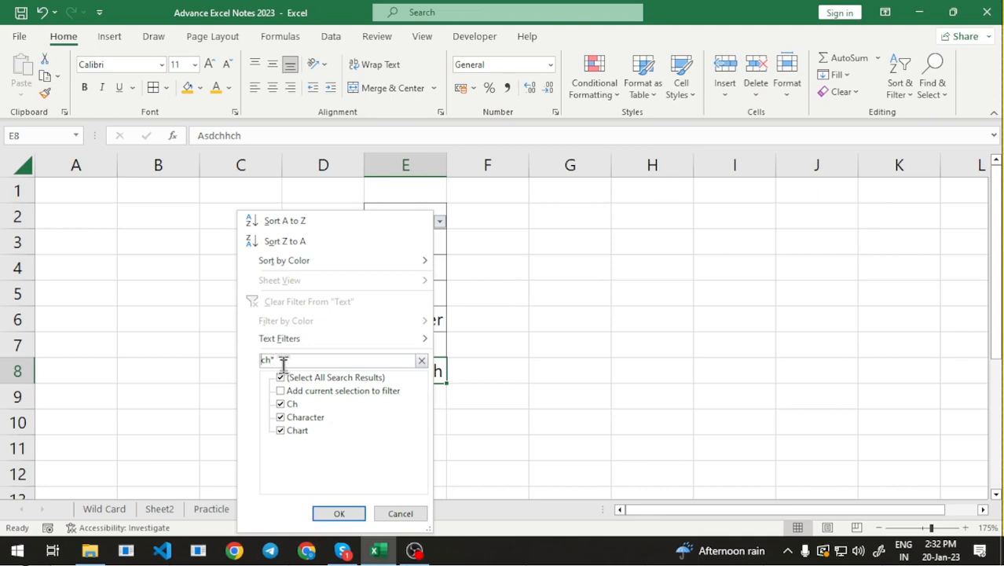
key(Home)
text(*)
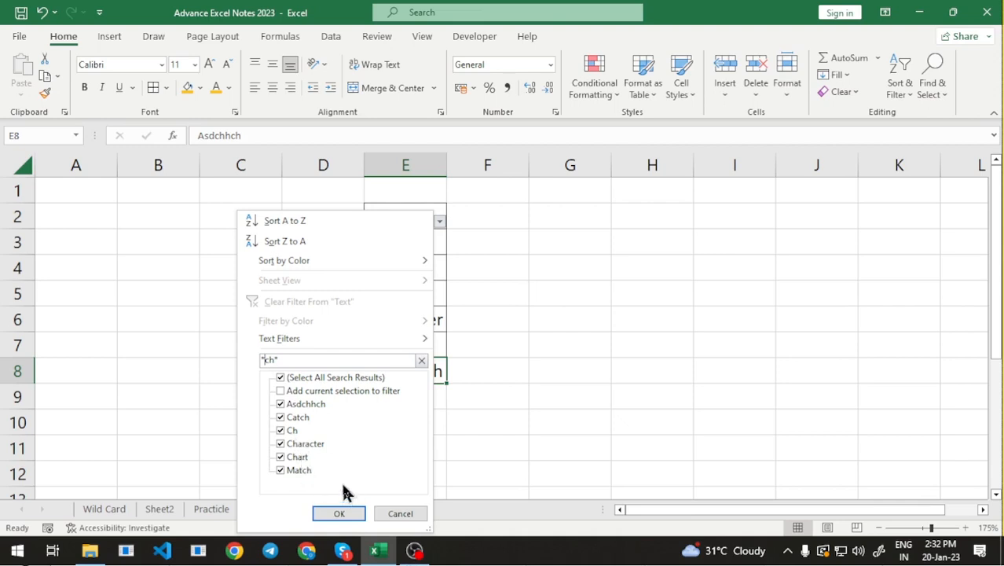
click(399, 517)
Select the words in E3:E8 and check them against a "*ch*" search in the Text filter list, without applying it.
drag(401, 236, 399, 378)
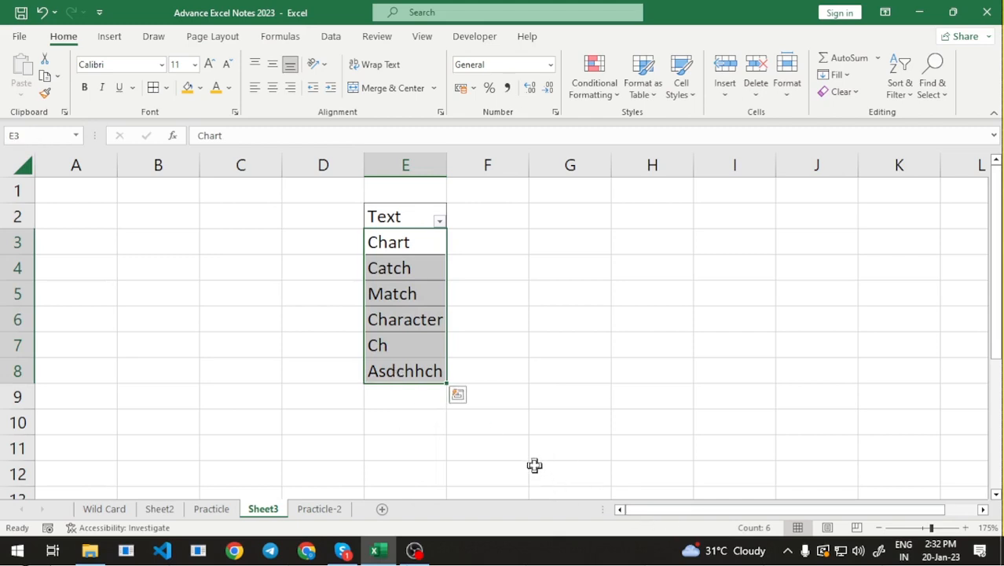
click(439, 221)
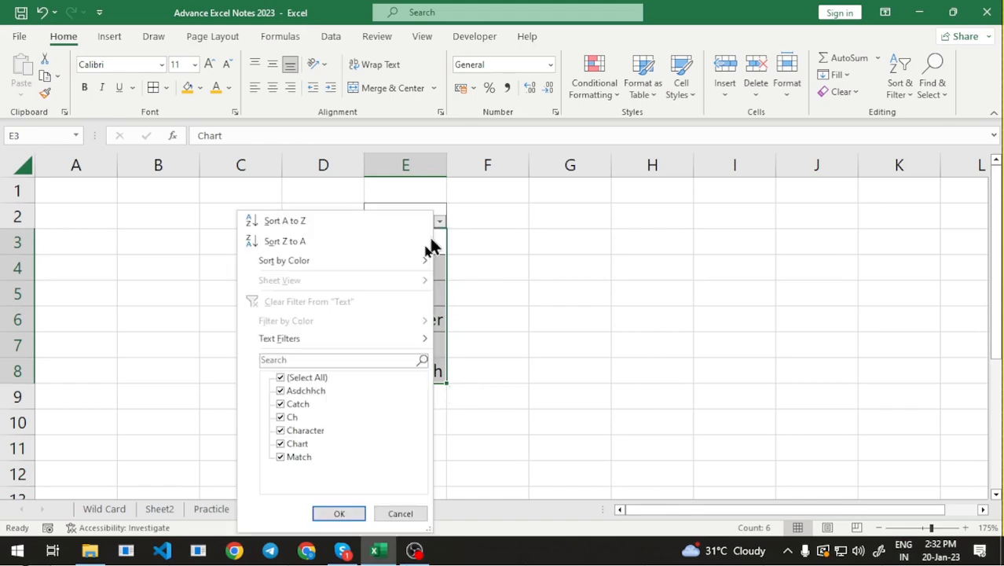
click(305, 359)
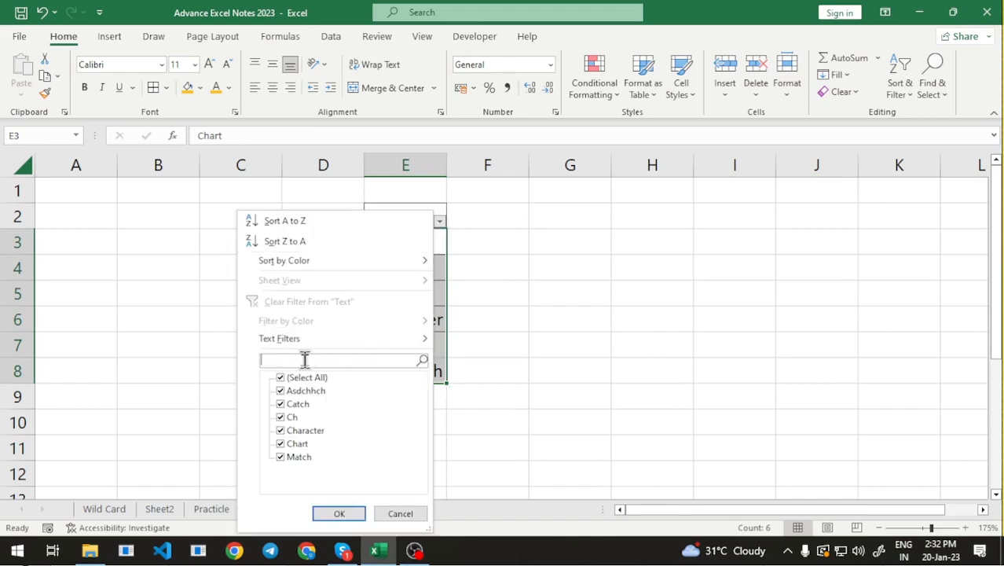
text(*)
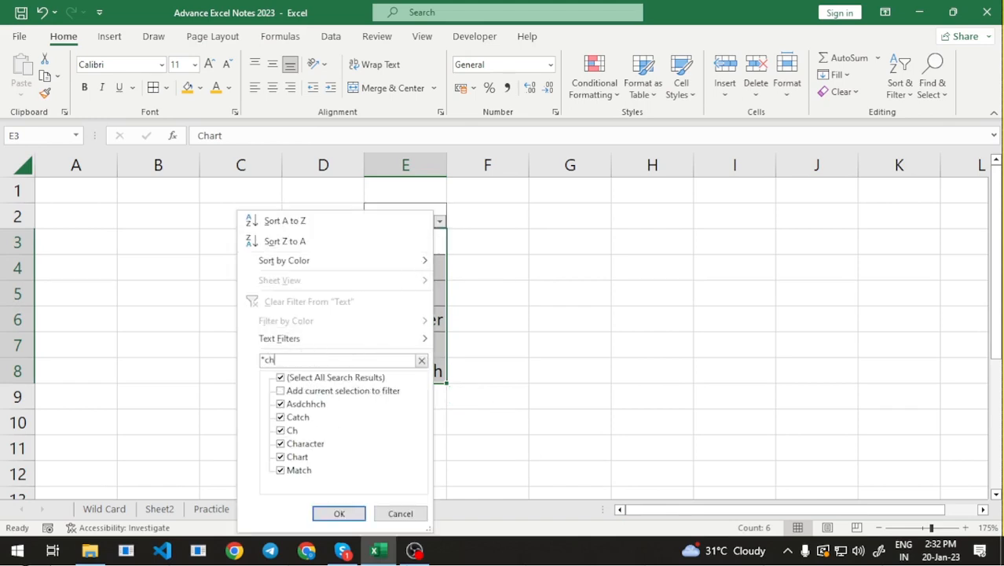
text(ch*)
click(400, 513)
Add "Apple" in E9 as a word that does not contain ch.
click(408, 398)
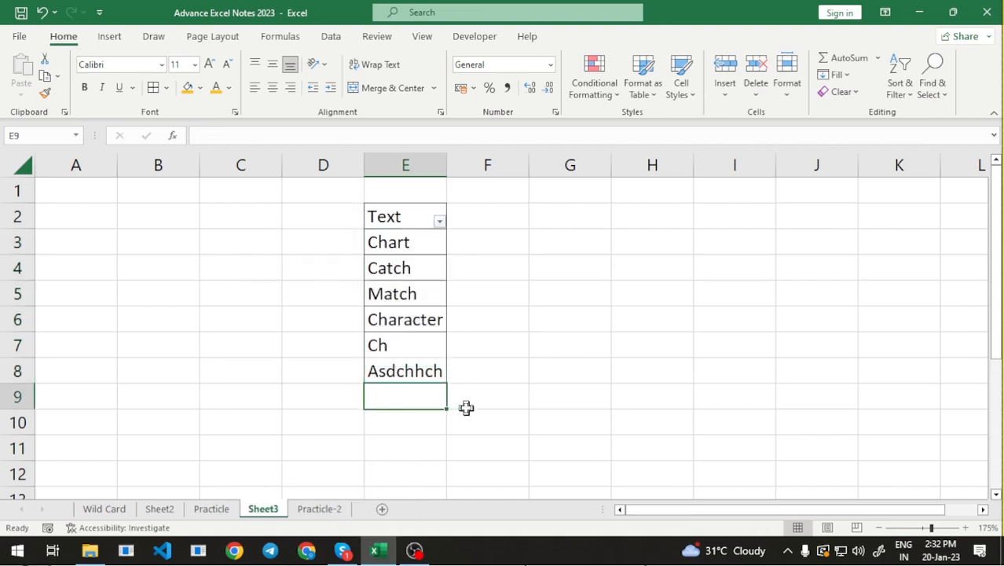
text(Apple)
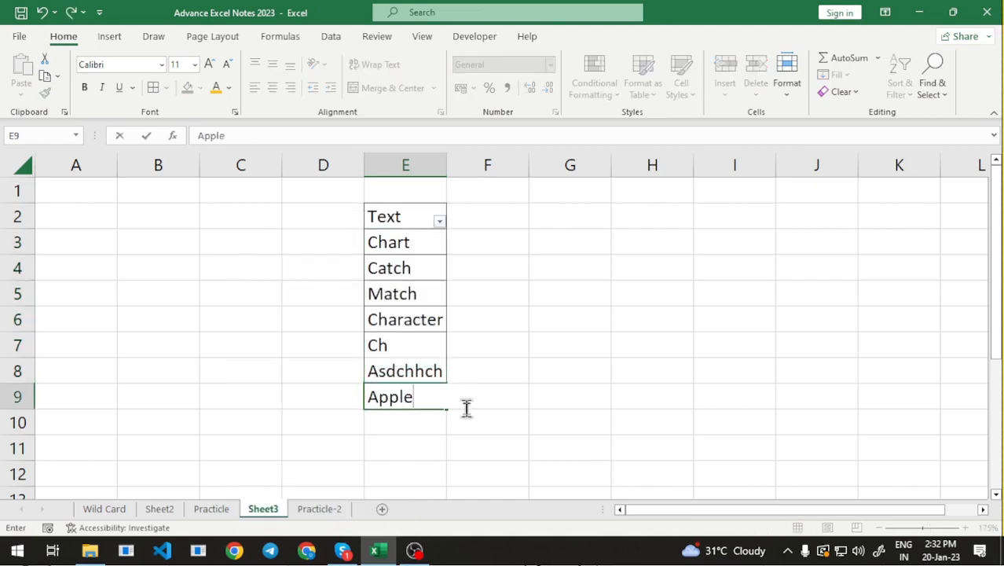
key(Return)
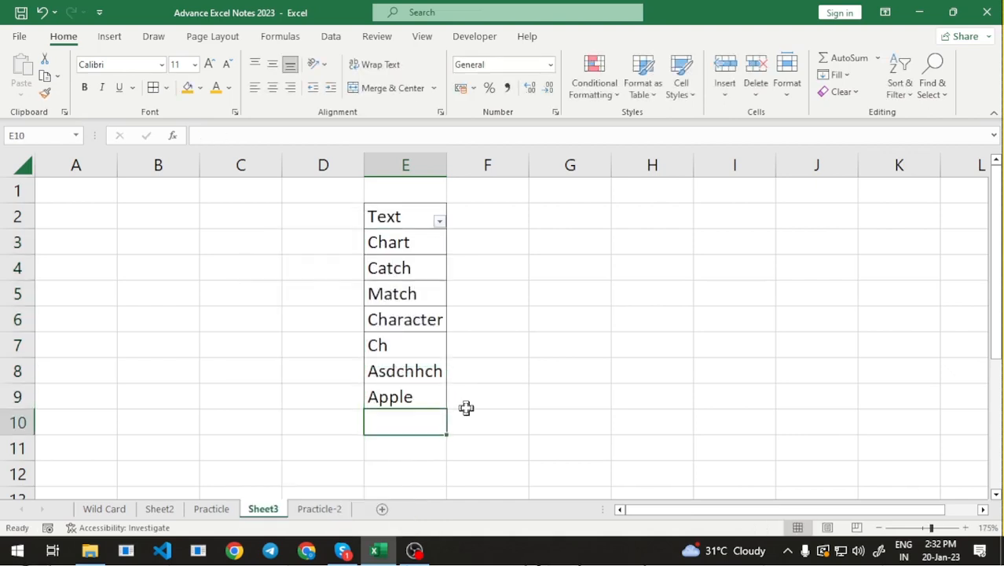
Search the Text filter list with "*ch" and "*ch*" to check whether Apple is matched, without applying a filter.
click(442, 225)
click(297, 362)
text(*ch)
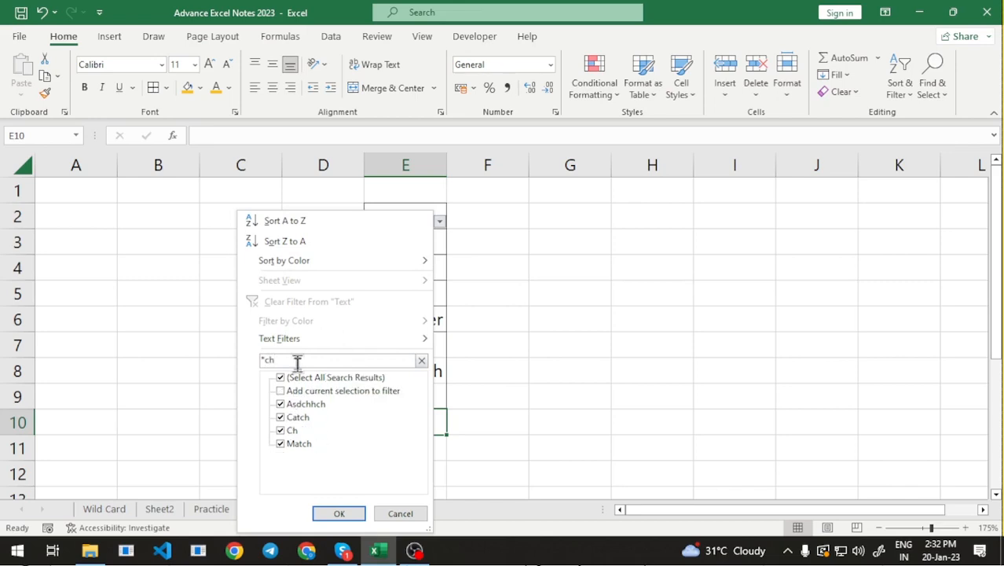
text(*)
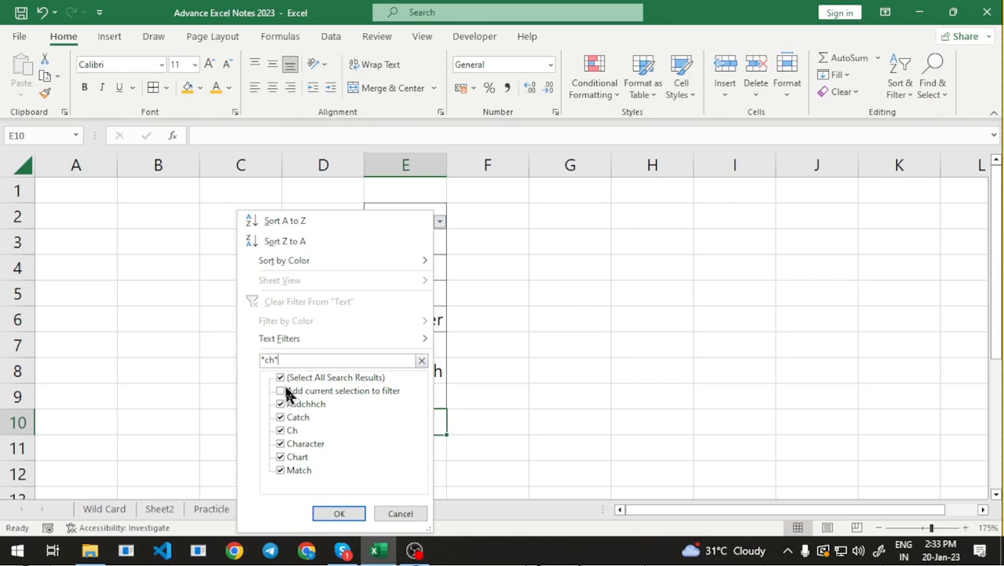
click(407, 515)
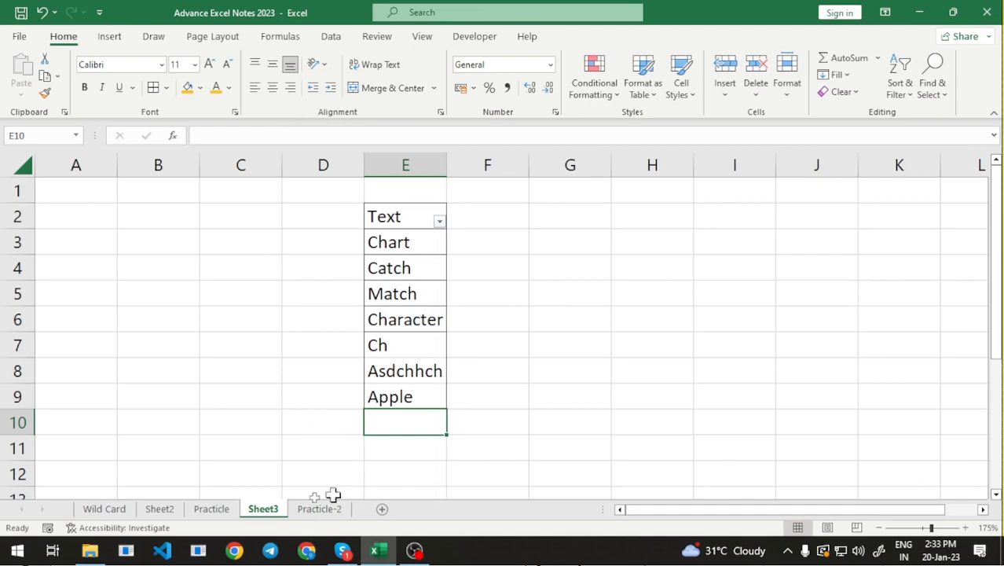
Examine the question mark wildcard's description in the table on the Wild Card sheet.
click(104, 509)
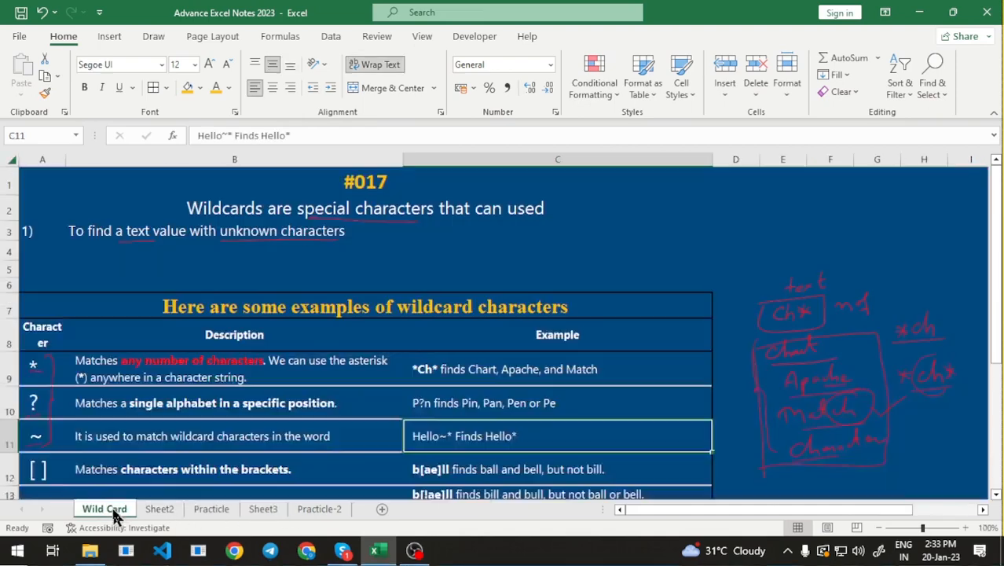
click(50, 405)
click(182, 327)
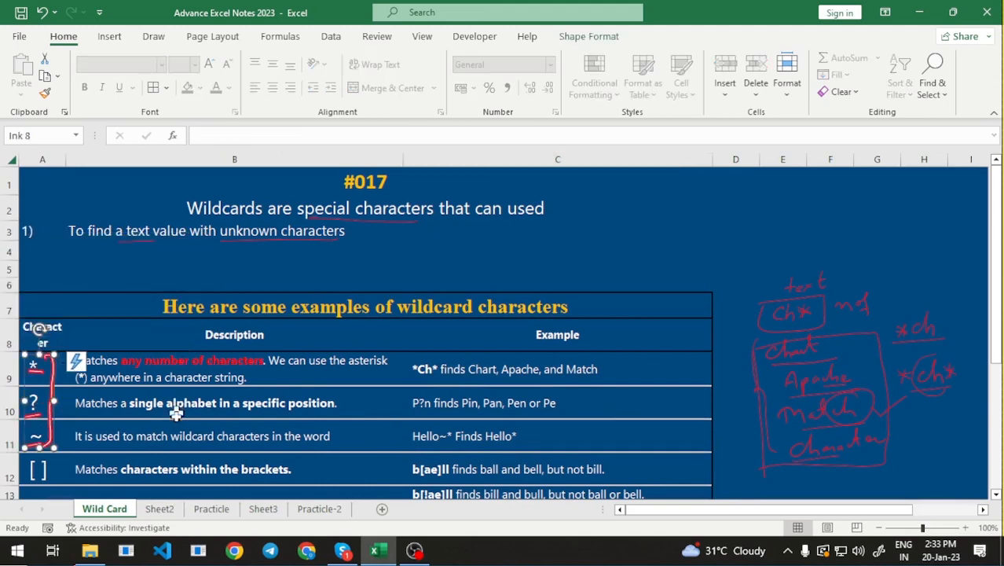
click(176, 409)
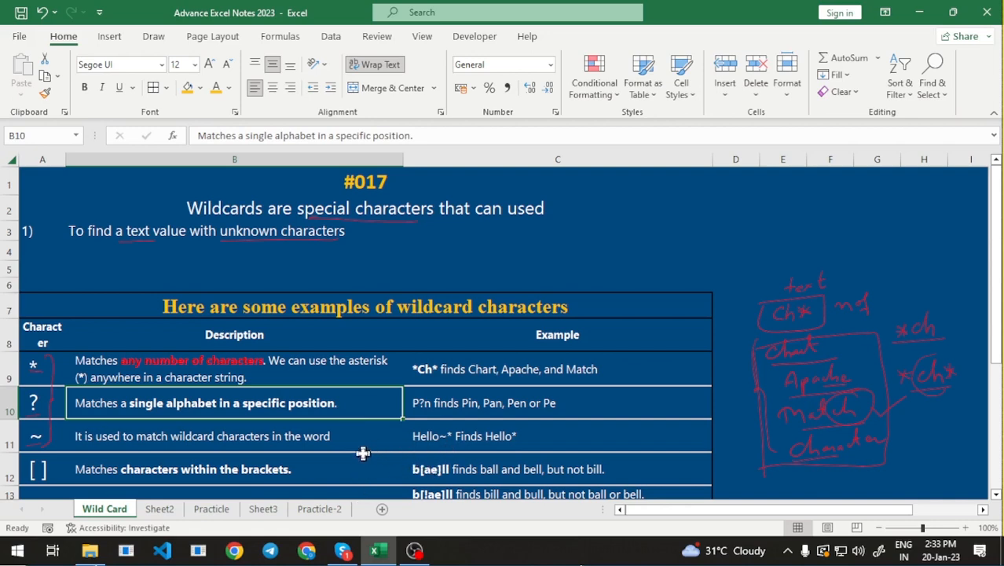
Return to Sheet3 and enter a sample surname in cell G4.
click(332, 509)
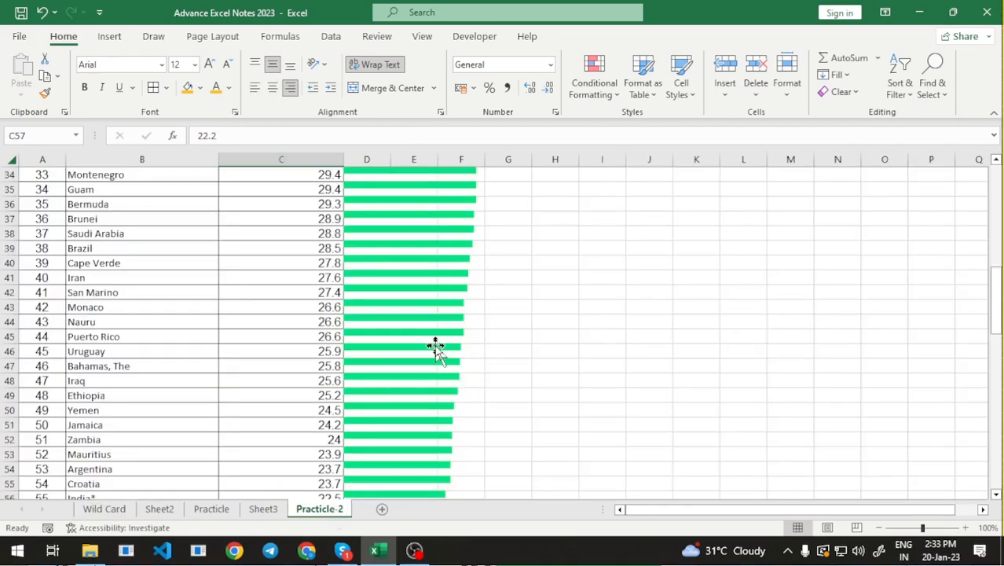
click(265, 511)
click(573, 267)
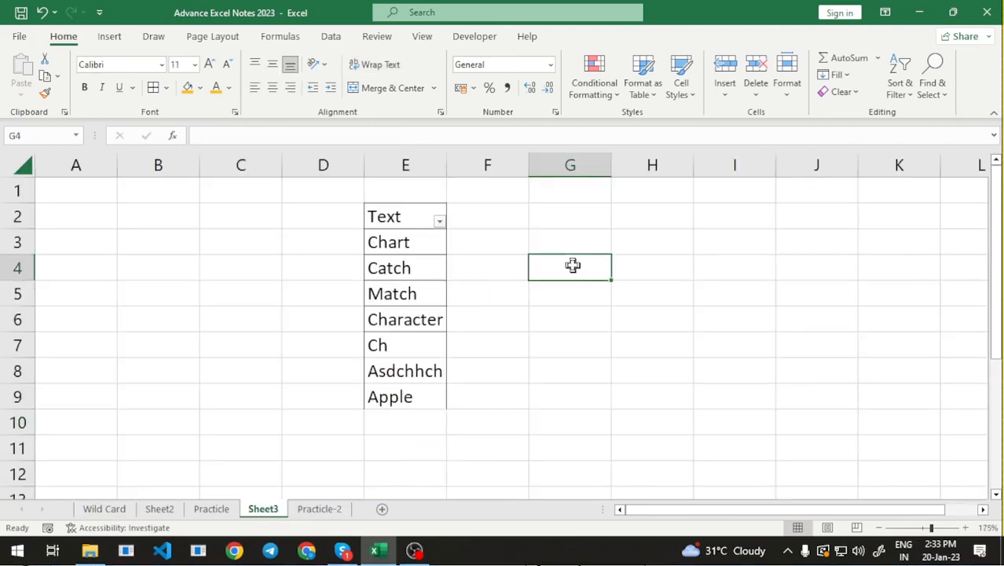
text(Ve)
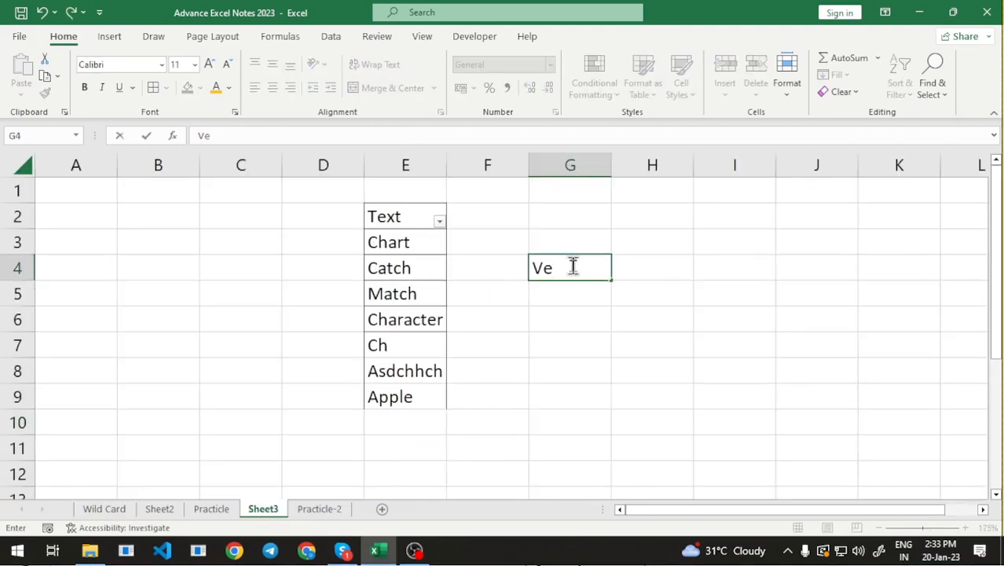
text(rma)
key(Return)
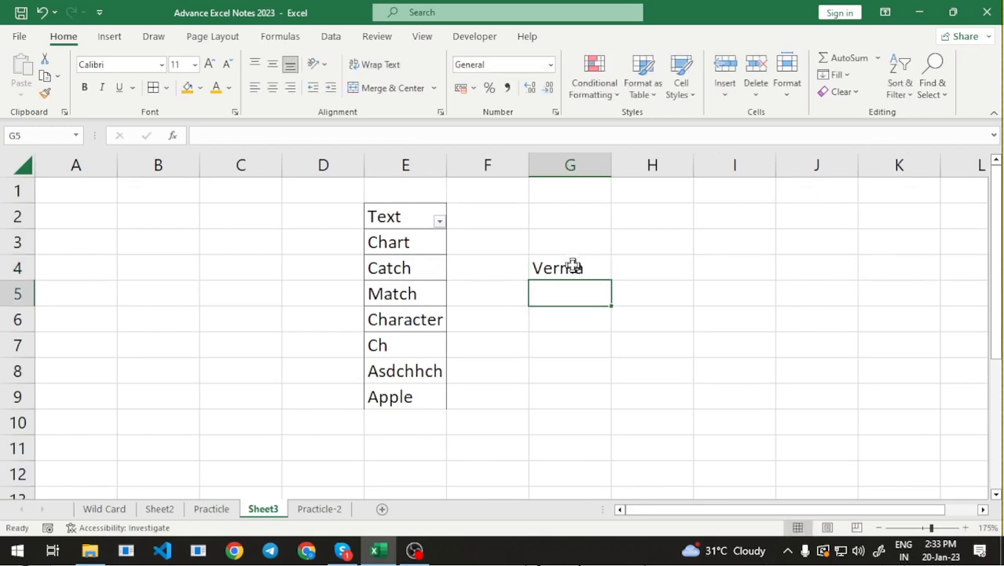
Enter a second sample surname in G5, spelled like the one in G4 but with "a" as its second letter.
text(Varma)
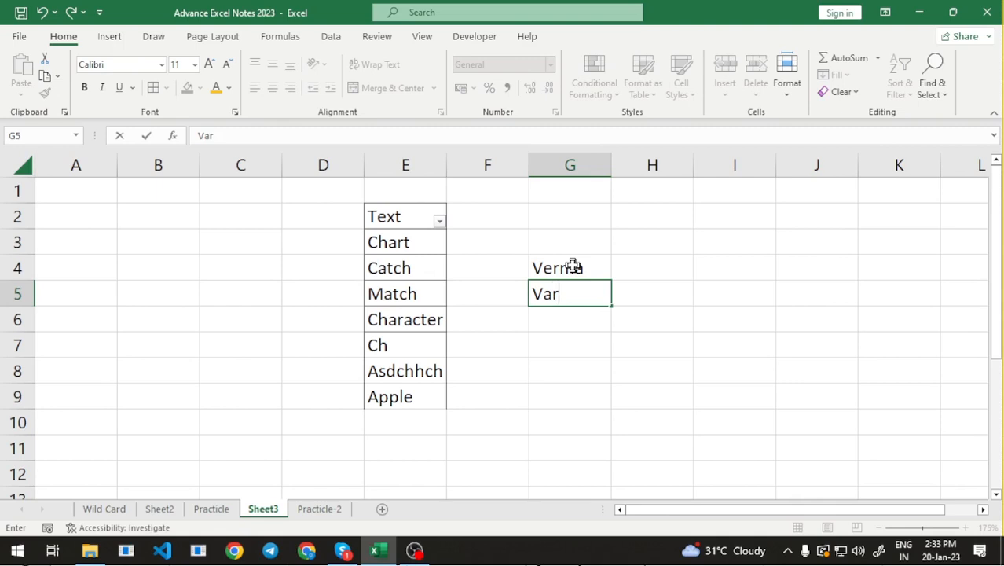
key(Return)
Compare the spellings of the two similar surnames in G4 and G5, which differ in a single letter.
key(Up)
key(Up)
key(Up)
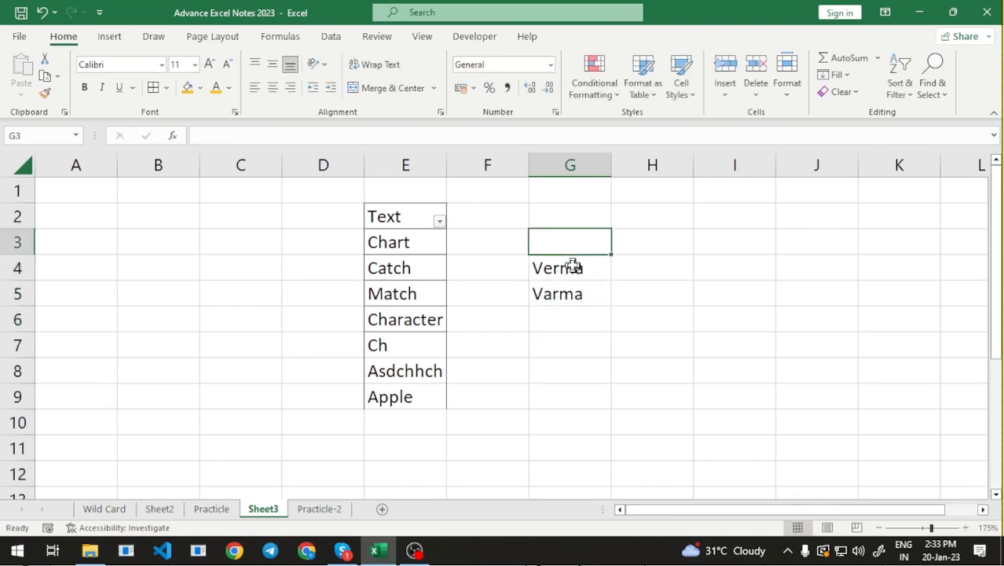
key(Down)
key(Down)
key(Down)
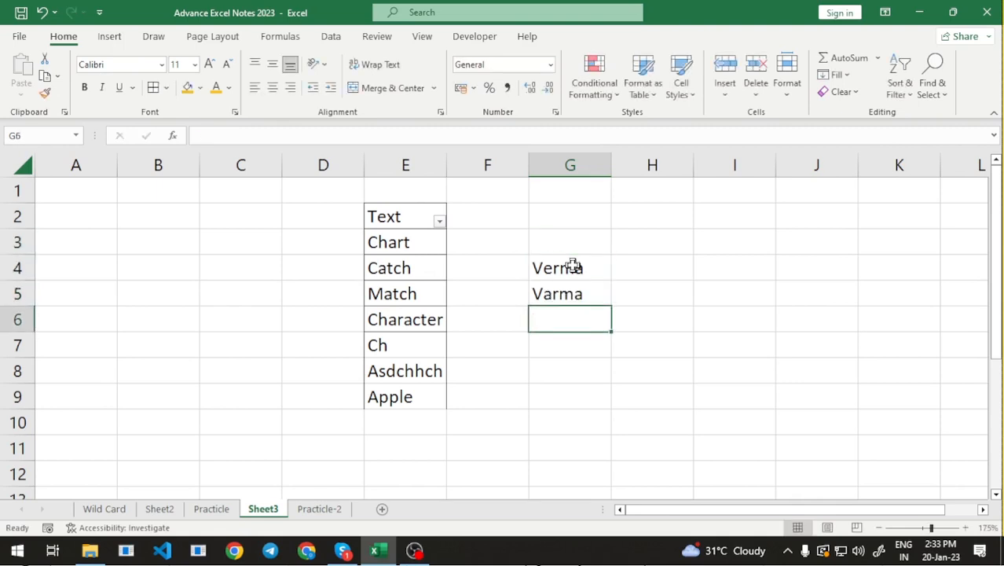
key(Up)
key(Up)
key(Up)
key(Down)
key(Down)
key(Up)
key(Up)
key(Down)
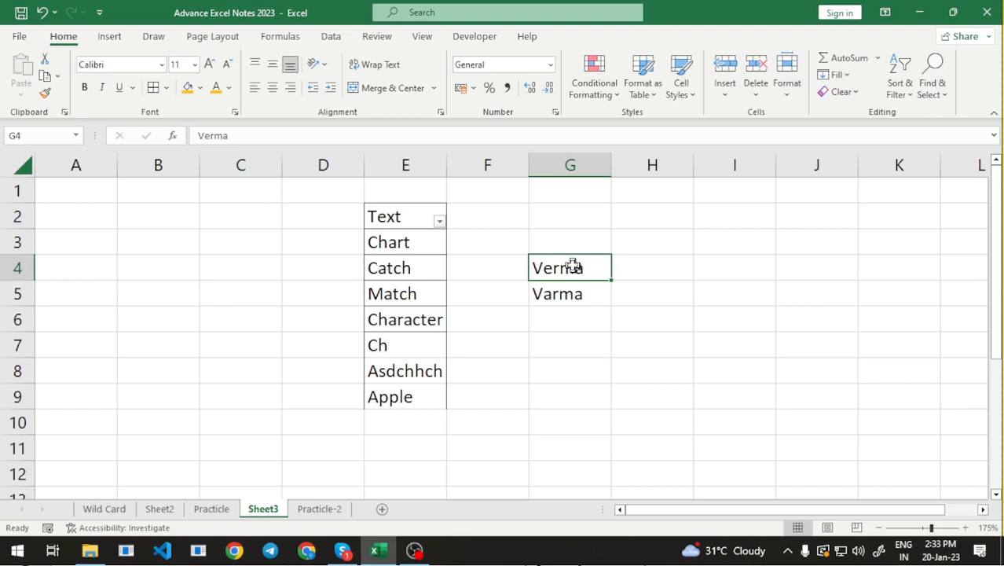
key(Up)
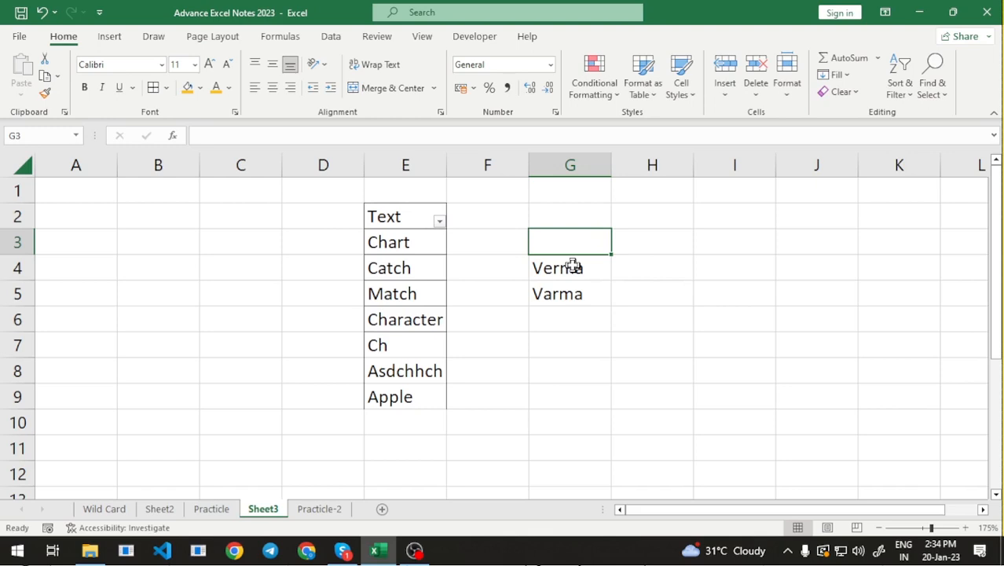
Enter a longer sample name beginning with "Vard" in cell G6.
key(Down)
key(Down)
key(Down)
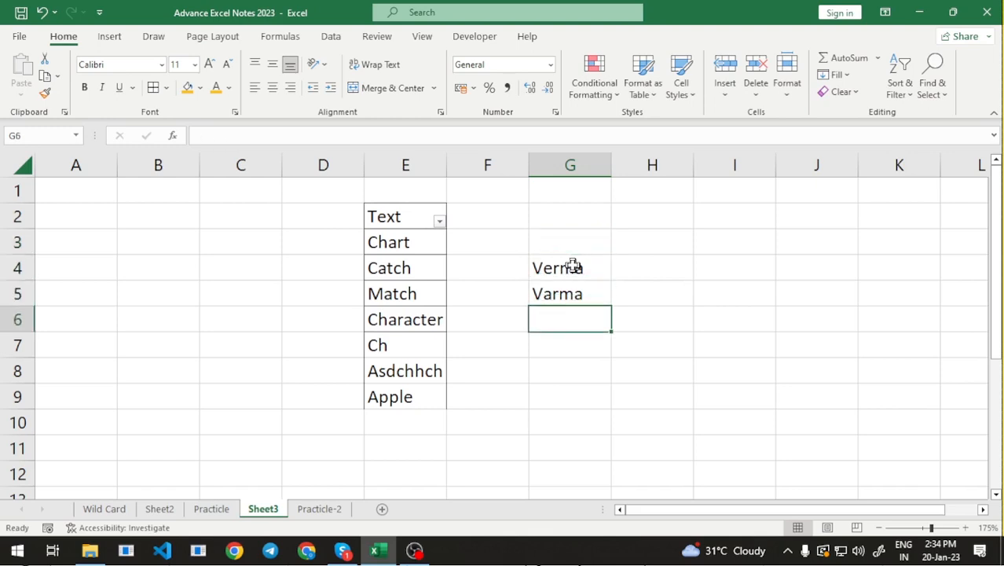
text(V)
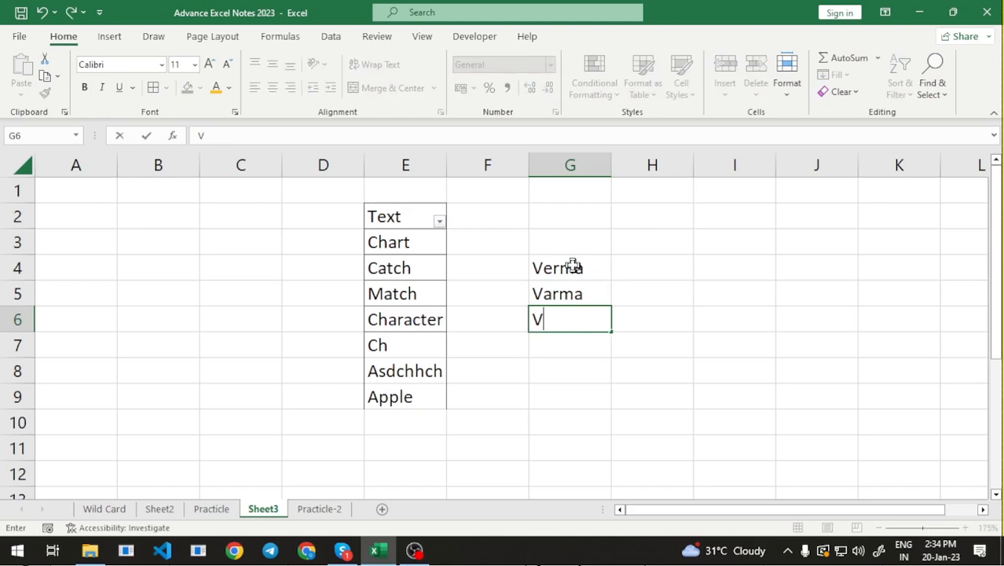
text(a)
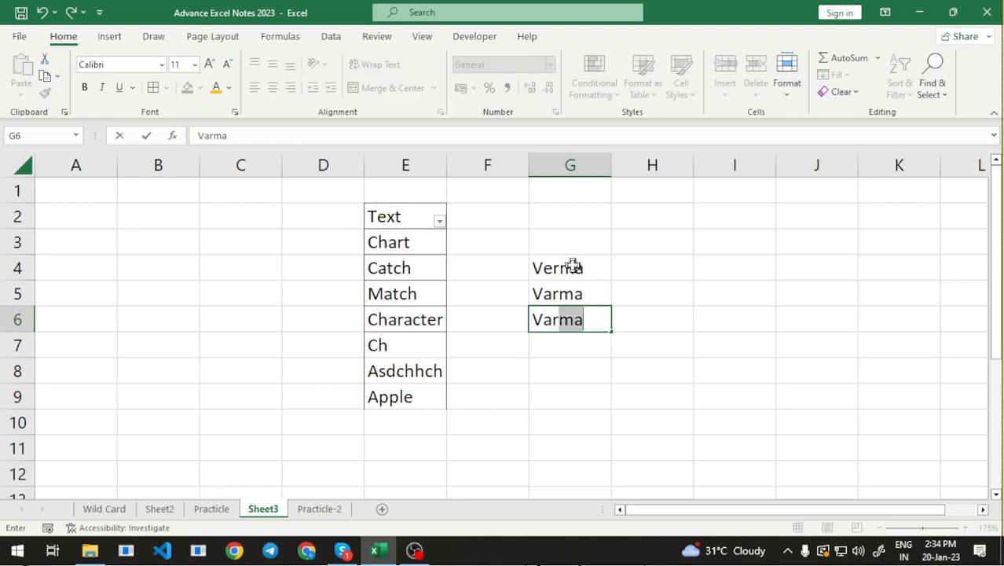
text(rdhman)
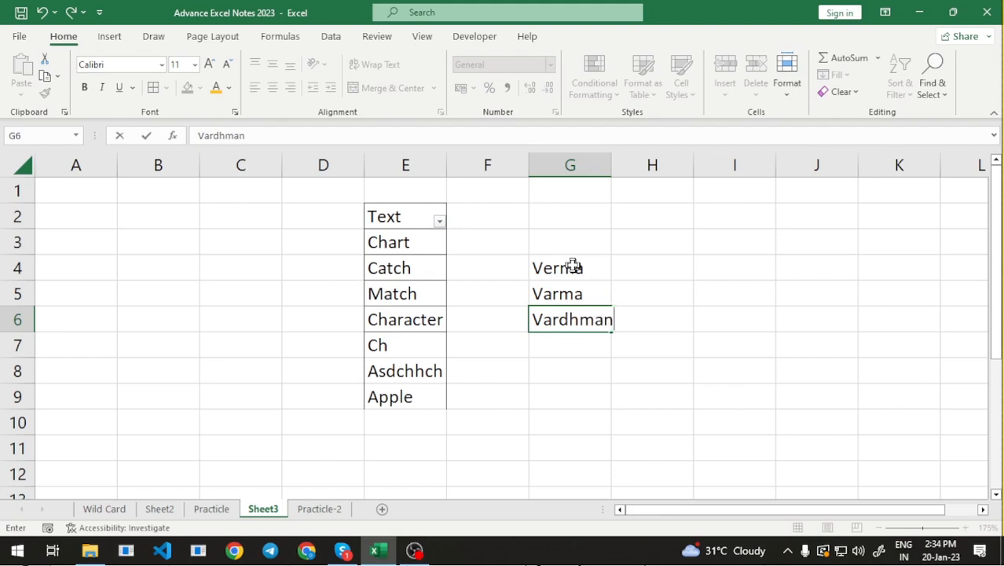
key(Return)
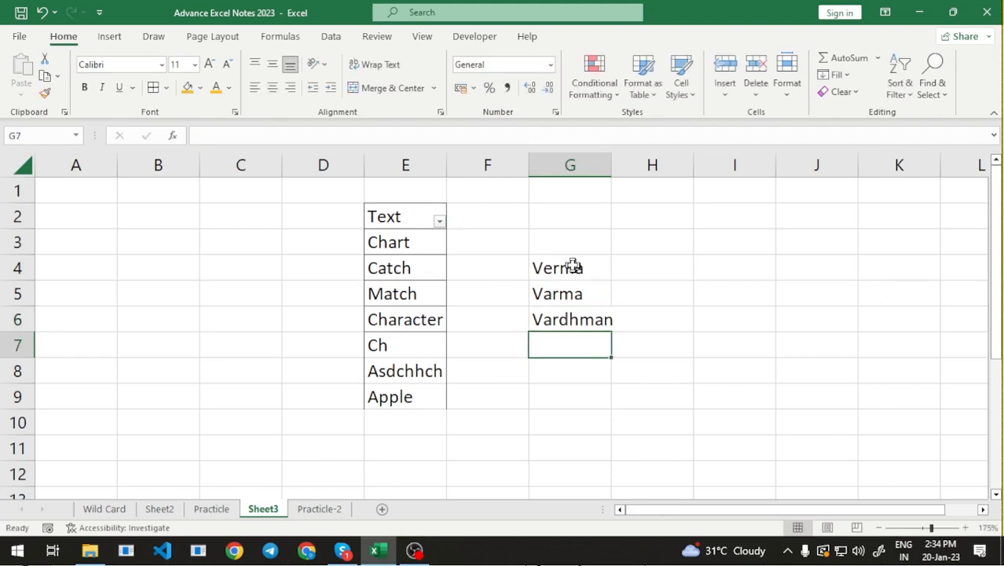
Enter another sample name beginning with "Vash" in cell G7.
text(va)
key(BackSpace)
key(BackSpace)
text(Vas)
key(BackSpace)
text(shuev)
key(Return)
Add the header "Text" in G3 above the list of sample names.
key(Up)
key(Up)
key(Up)
key(Up)
key(Up)
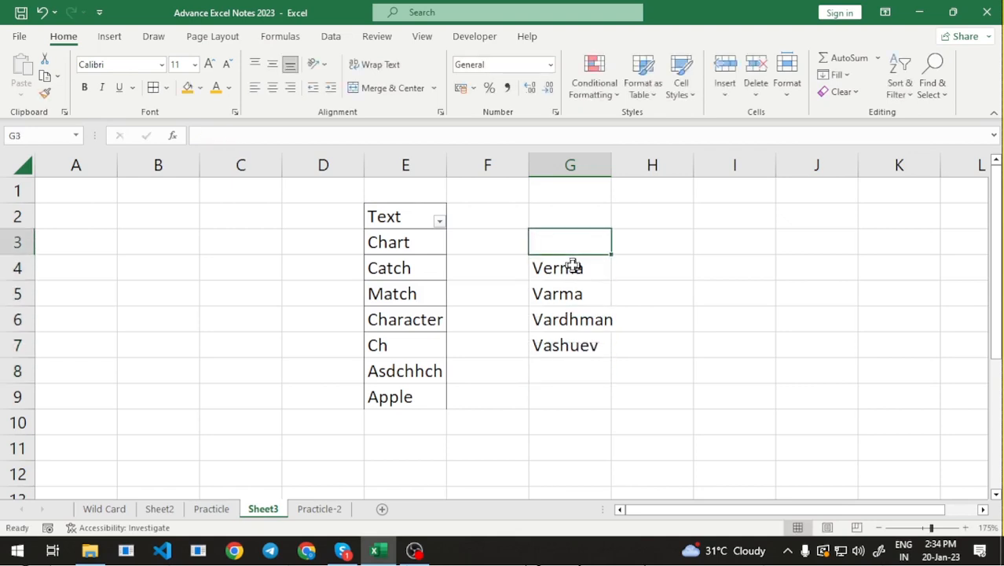
text(Text)
key(Return)
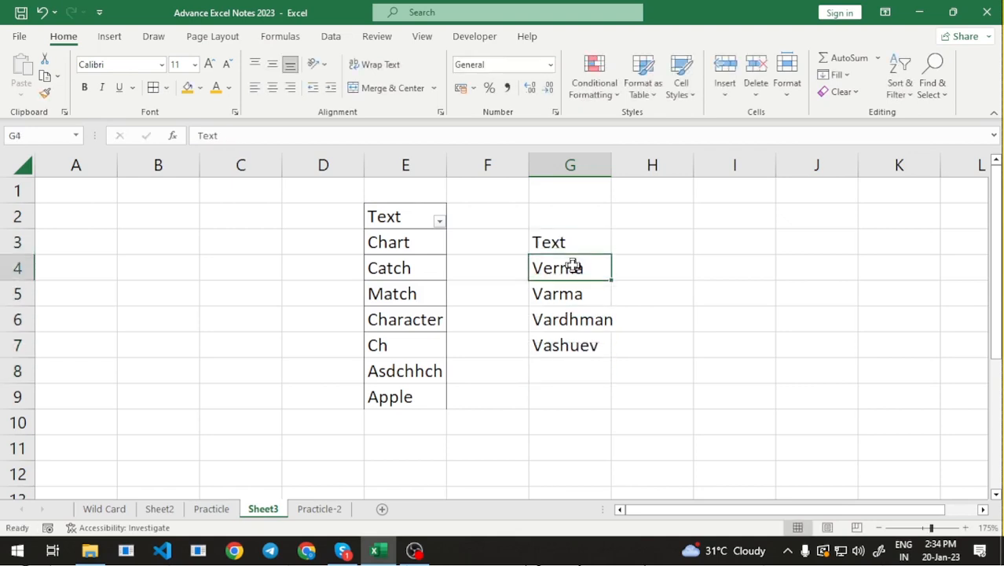
Apply borders to all cells of the name list in G3:G7.
key(Up)
key(shift+Down)
key(shift+Down)
key(shift+Down)
key(shift+Down)
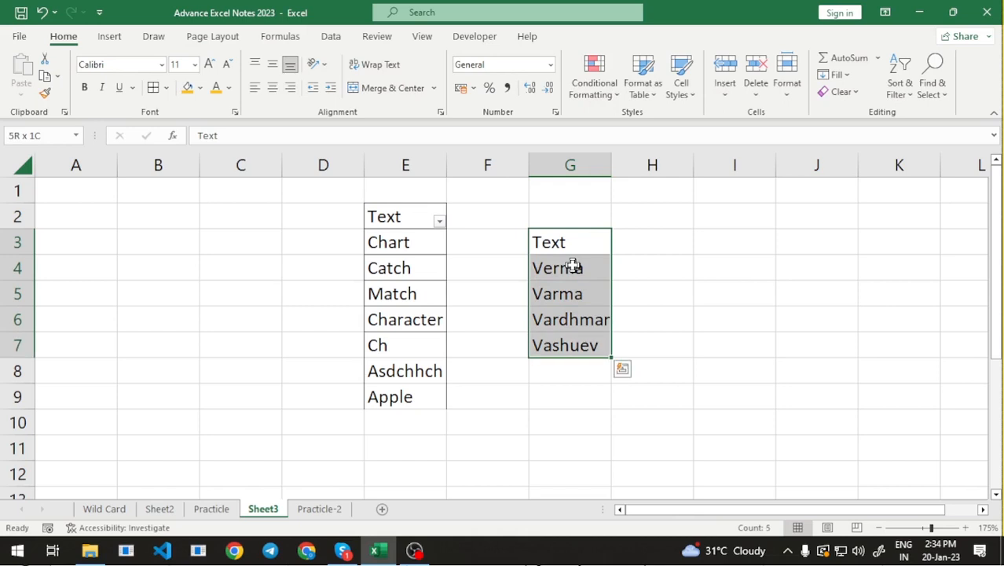
key(Up)
key(Down)
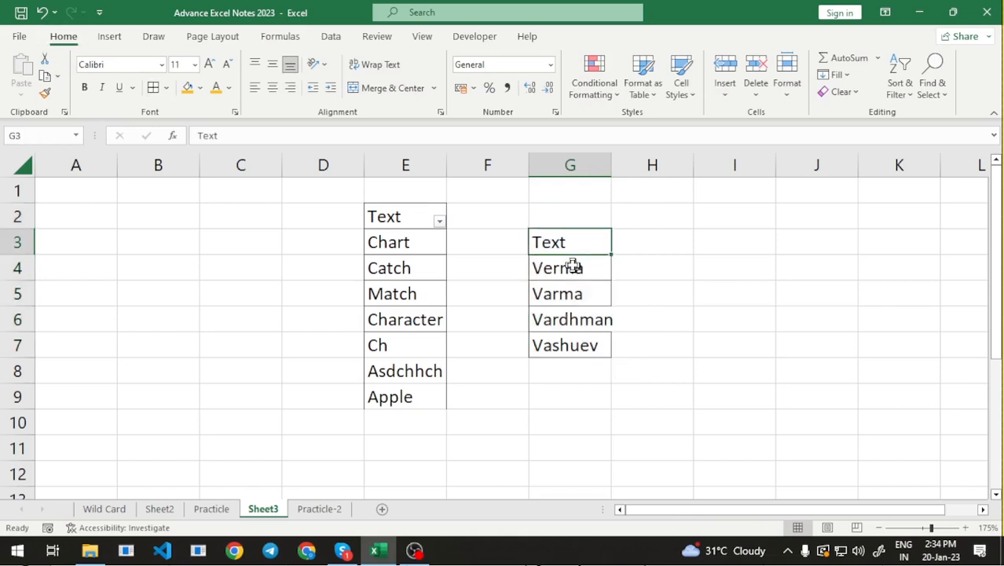
Widen column G to fit the longest name and turn on filtering for the list headed in G3.
drag(612, 165, 644, 166)
scroll(560, 304, up, 1)
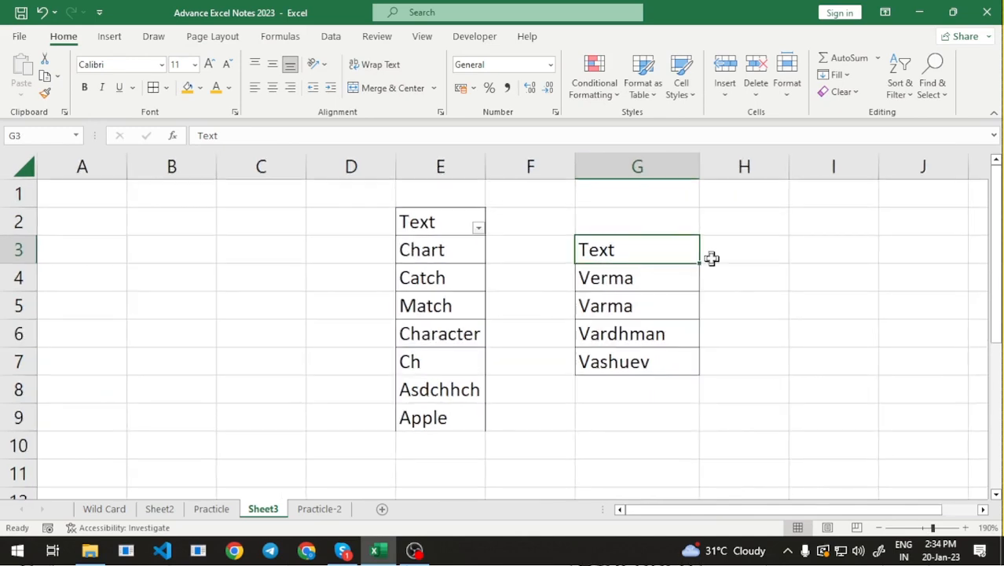
scroll(627, 334, up, 1)
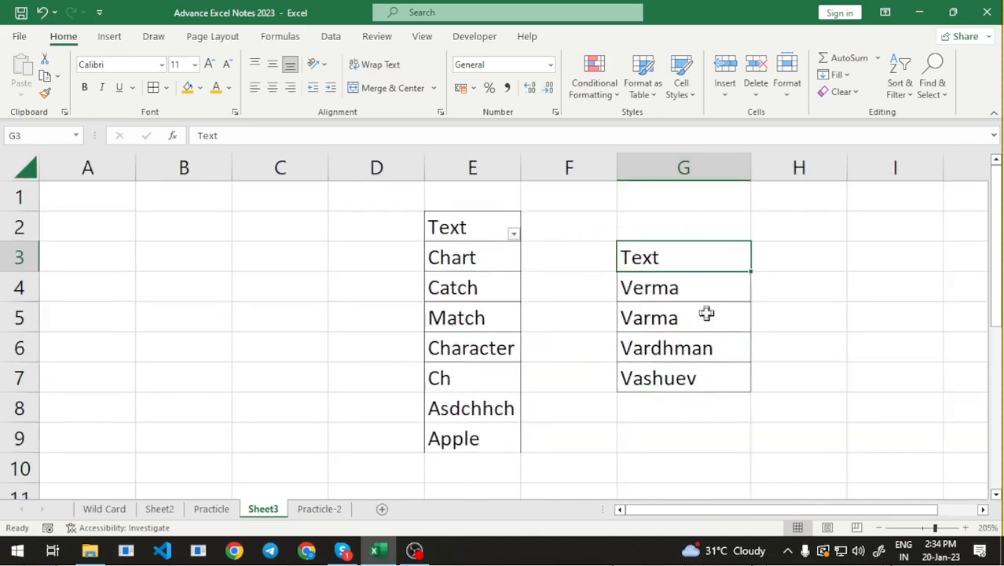
key(ctrl+shift+l)
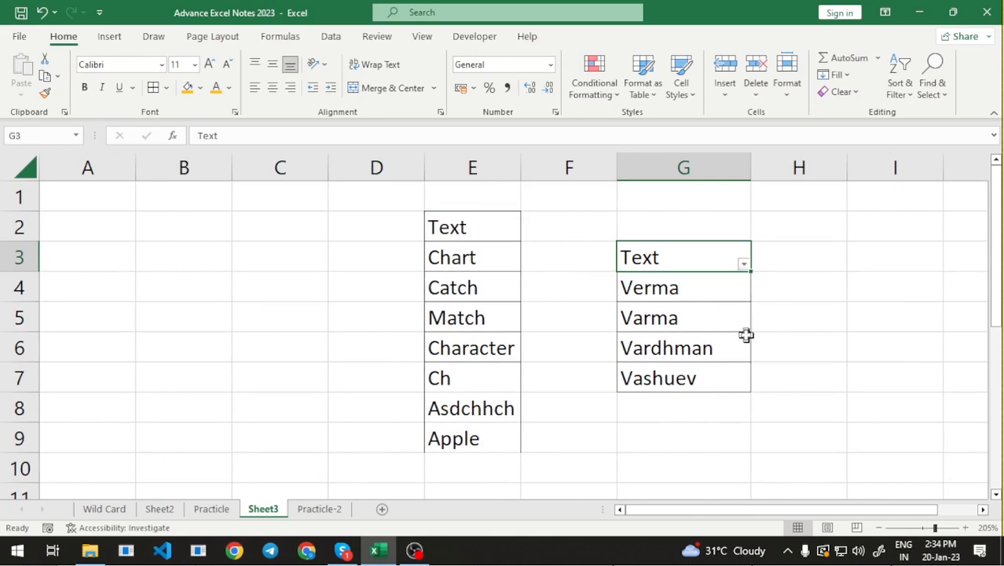
Search the filter list of the Text header in G3 with "V", "V?" and "V?rma".
click(743, 264)
click(594, 359)
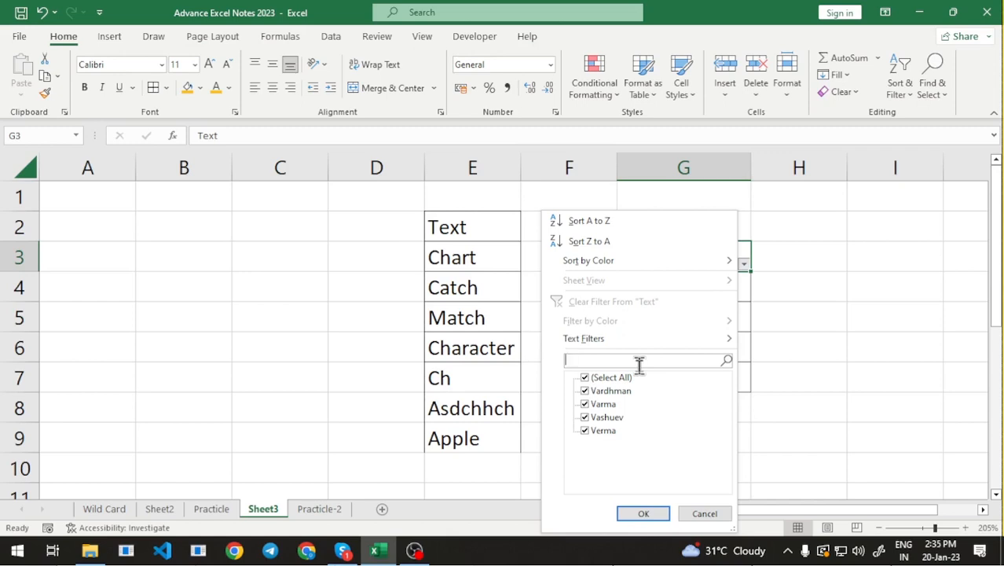
text(V)
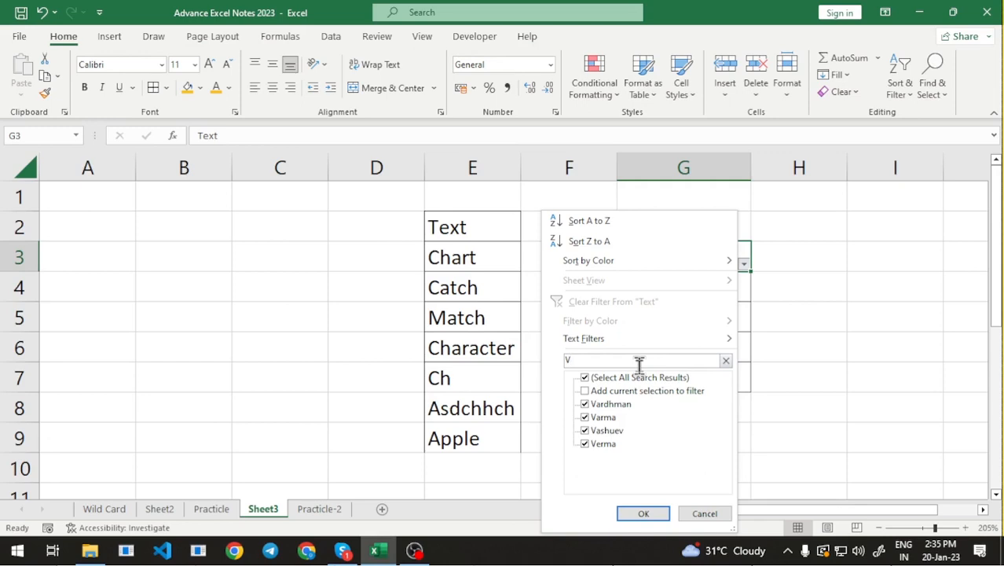
text(?)
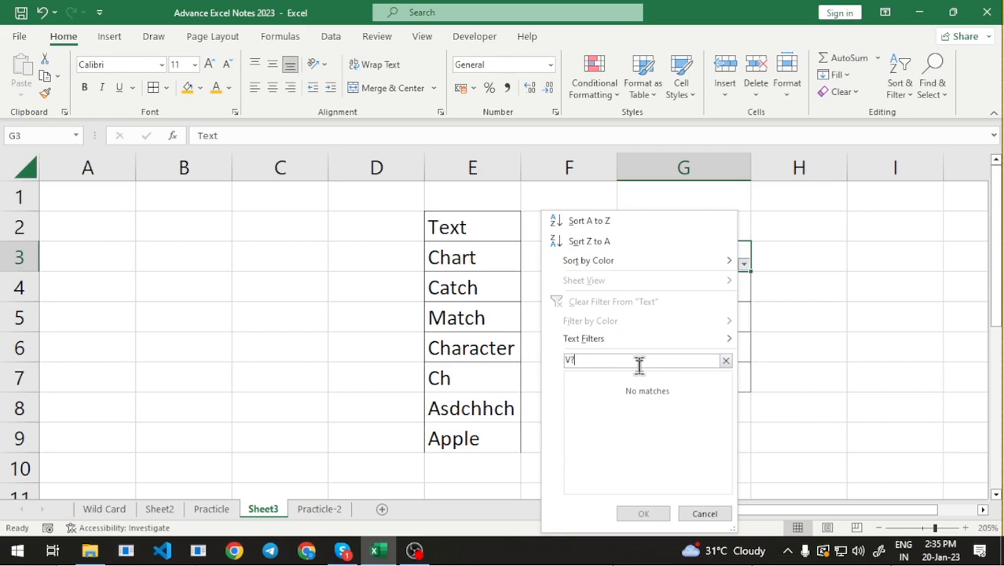
text(rma)
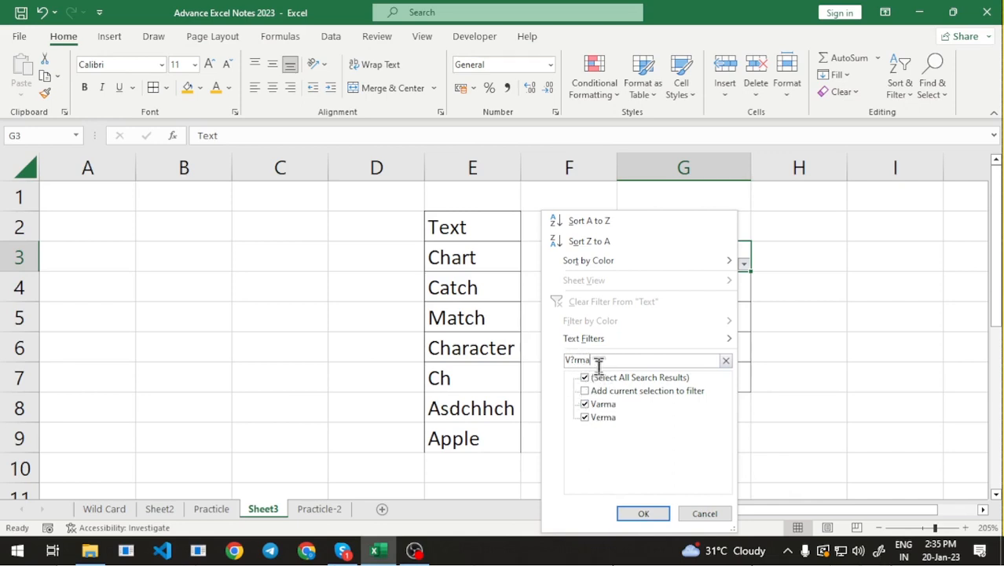
Shorten the filter search to "V?", complete it again as "V?rma", and close the list without applying a filter.
key(BackSpace)
key(BackSpace)
key(BackSpace)
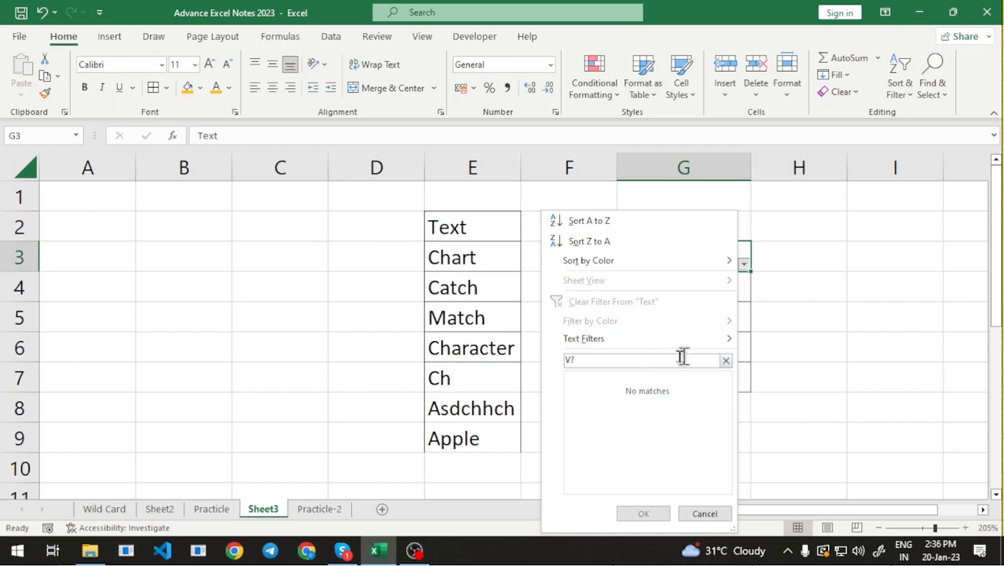
text(rma)
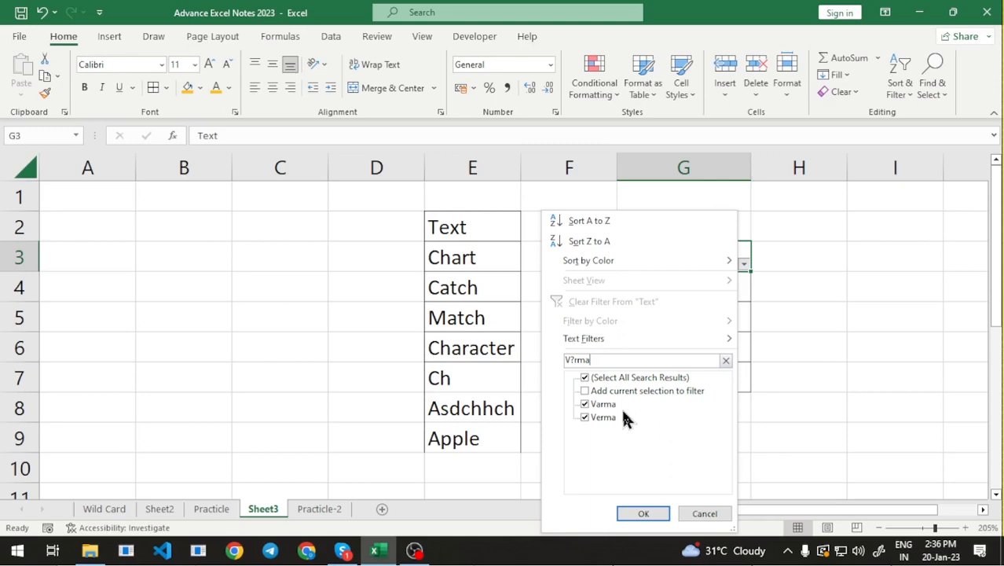
key(BackSpace)
key(BackSpace)
key(BackSpace)
key(BackSpace)
key(BackSpace)
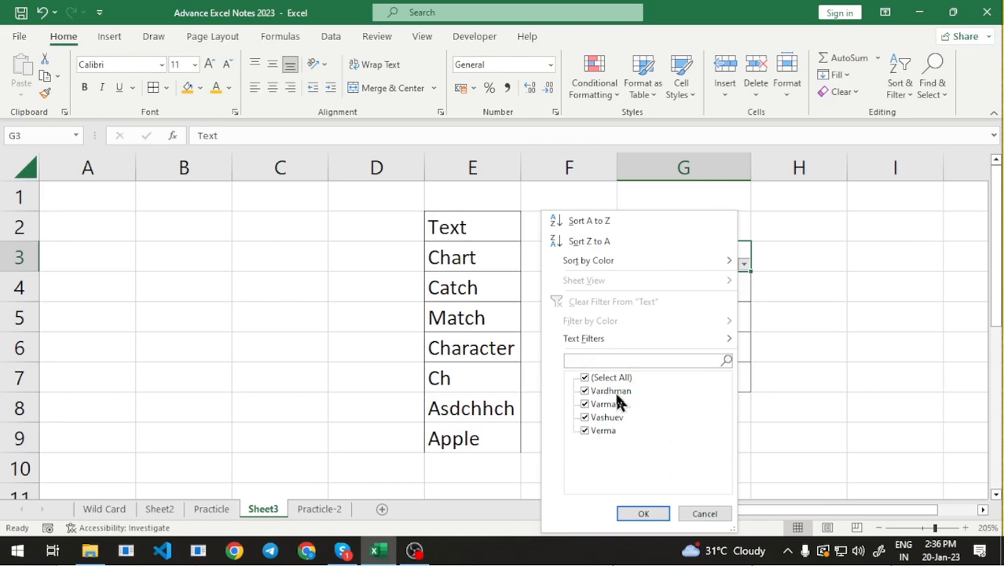
click(702, 513)
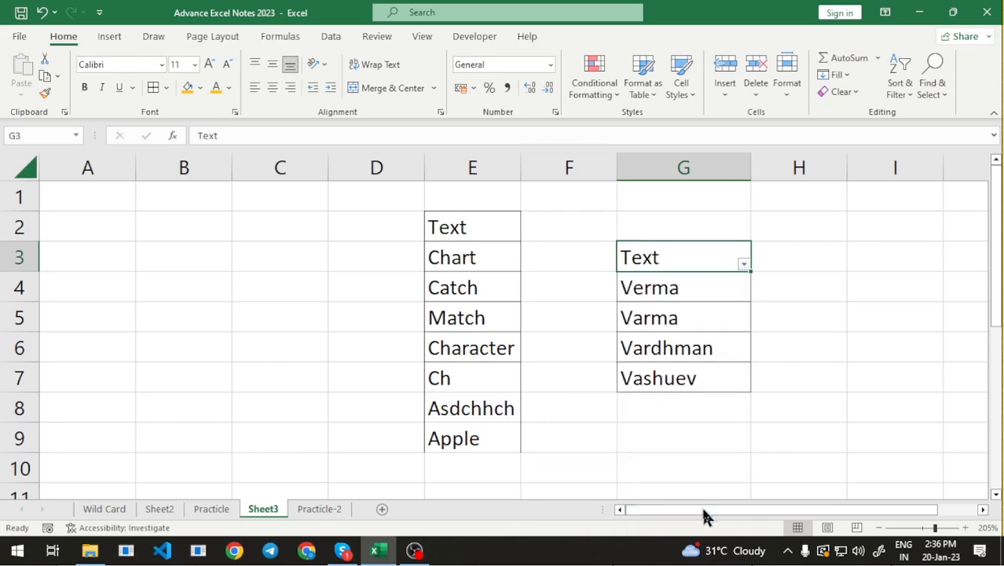
Search column G's Text filter list with "var", "vard?" and "vard?man" without applying a filter.
click(682, 378)
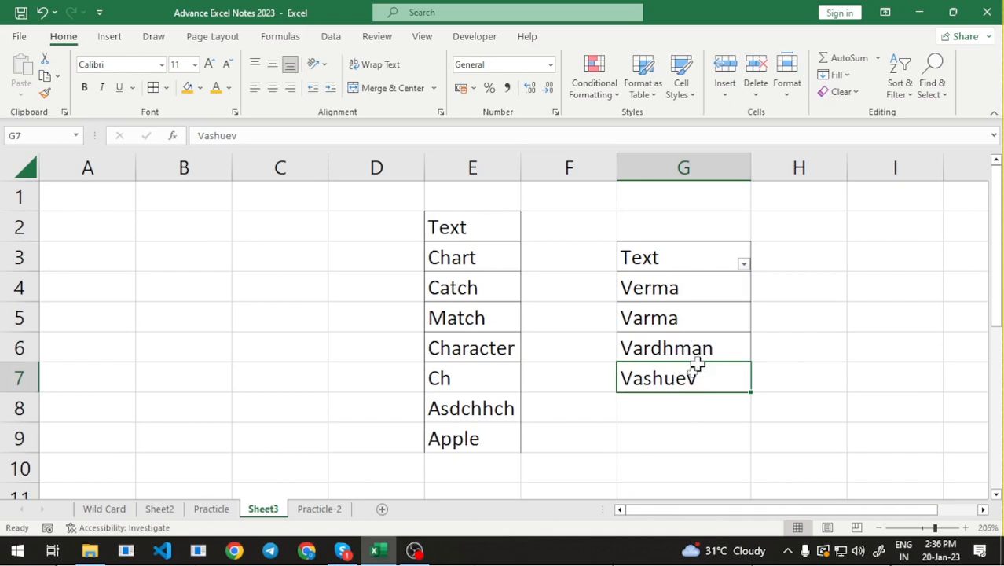
key(Up)
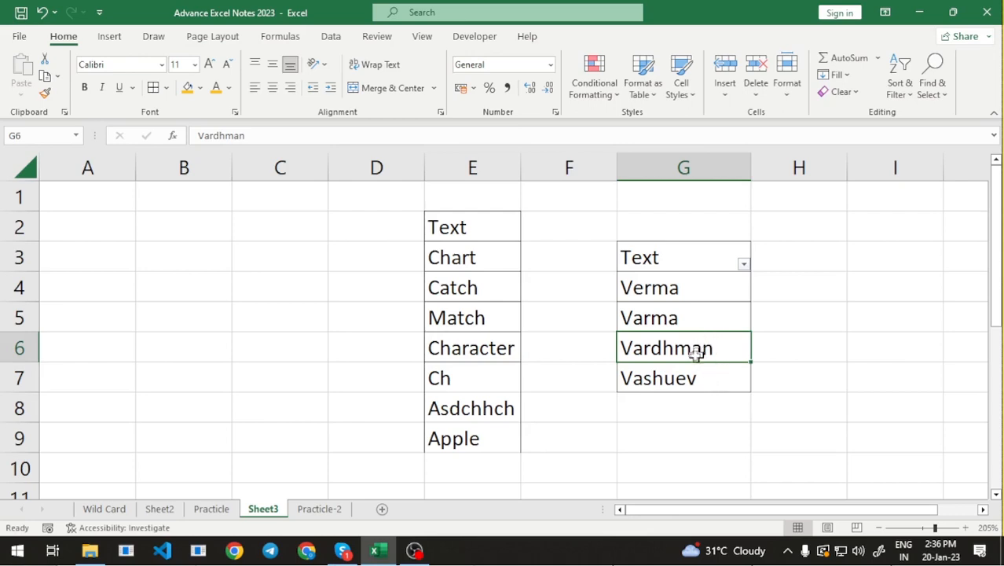
click(744, 264)
text(var)
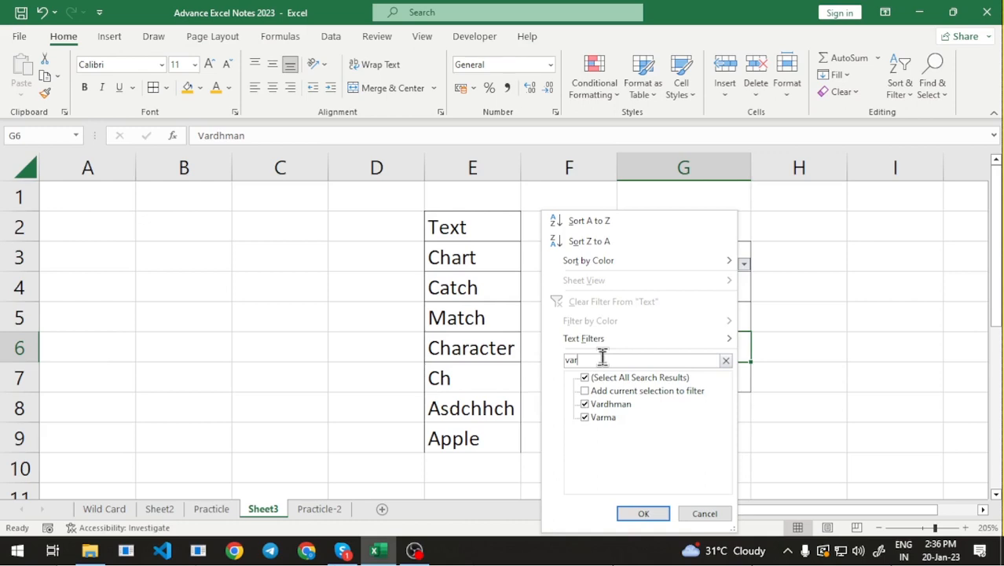
text(d?)
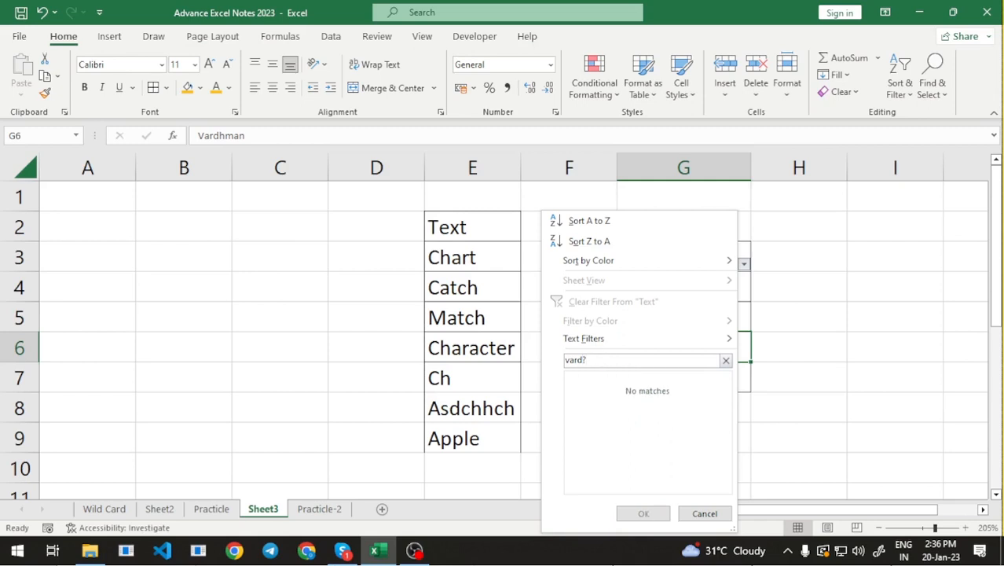
text(man)
key(BackSpace)
text(a)
key(BackSpace)
text(n)
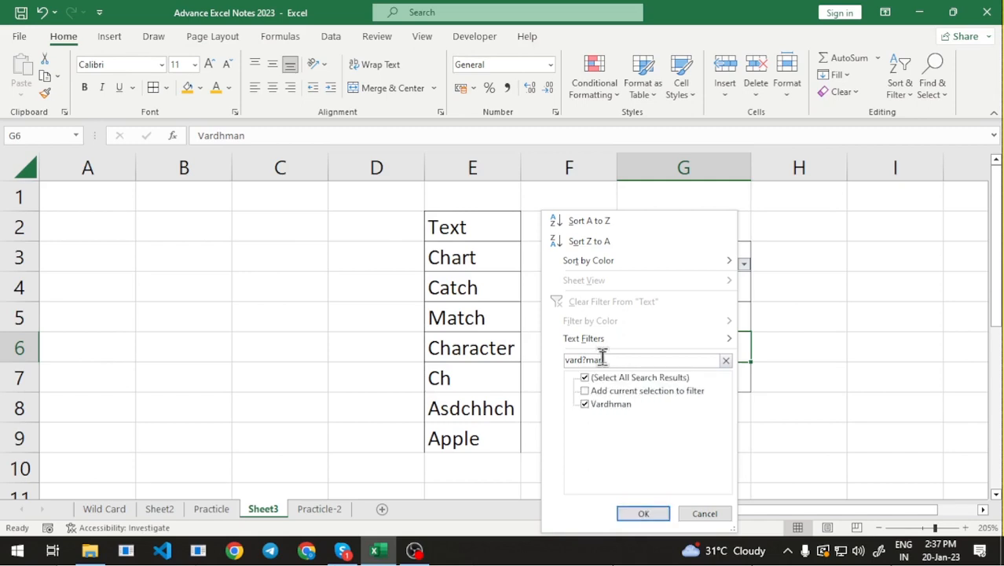
click(712, 516)
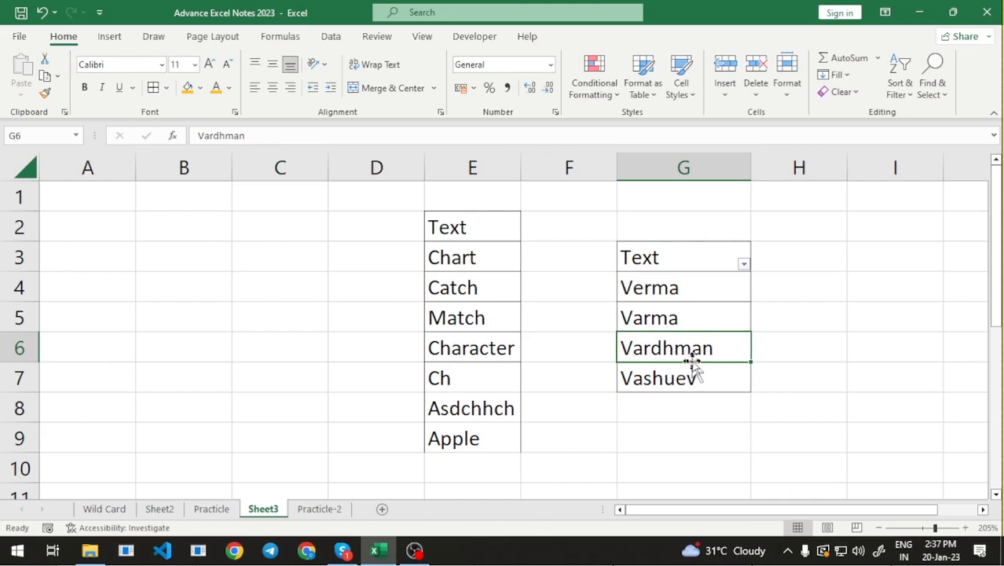
Add the name from G6 in cell G8, spelled without its "h".
click(687, 407)
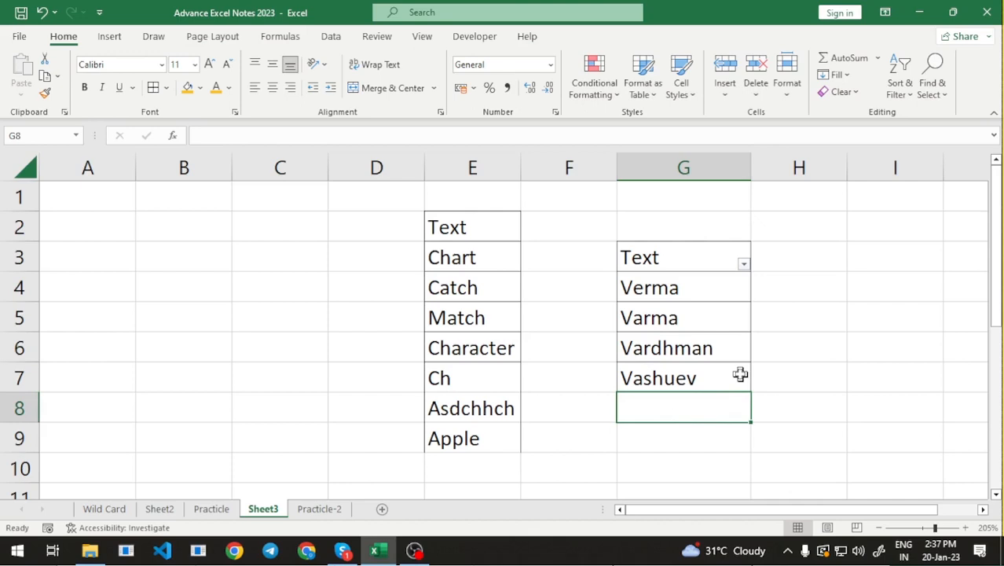
text(Vard)
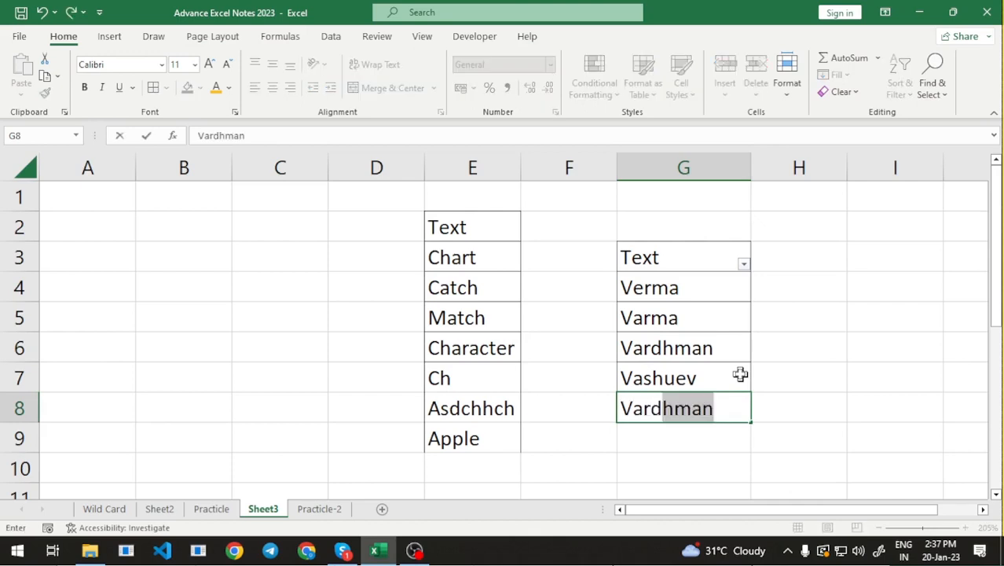
text(hma)
key(BackSpace)
key(BackSpace)
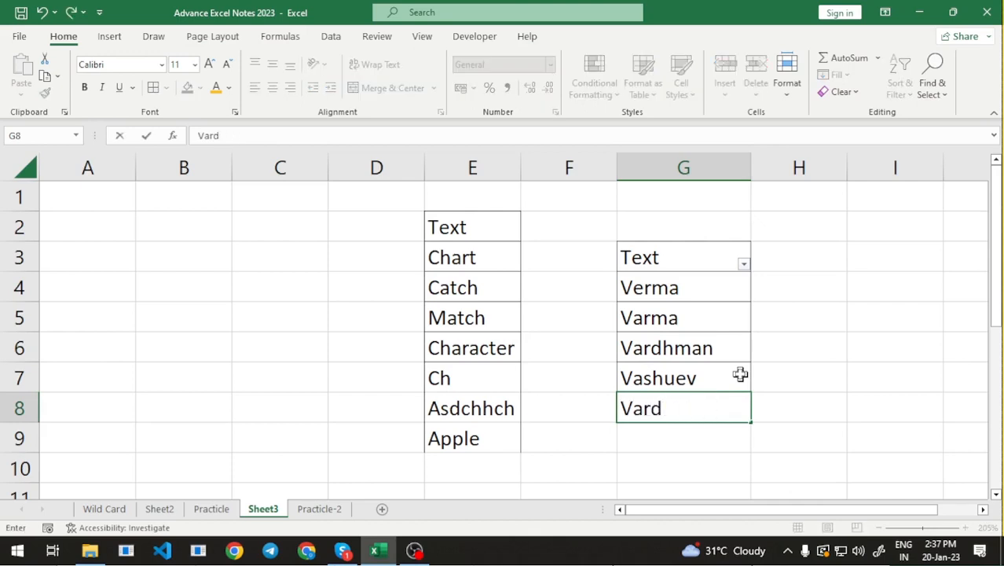
text(man)
key(Return)
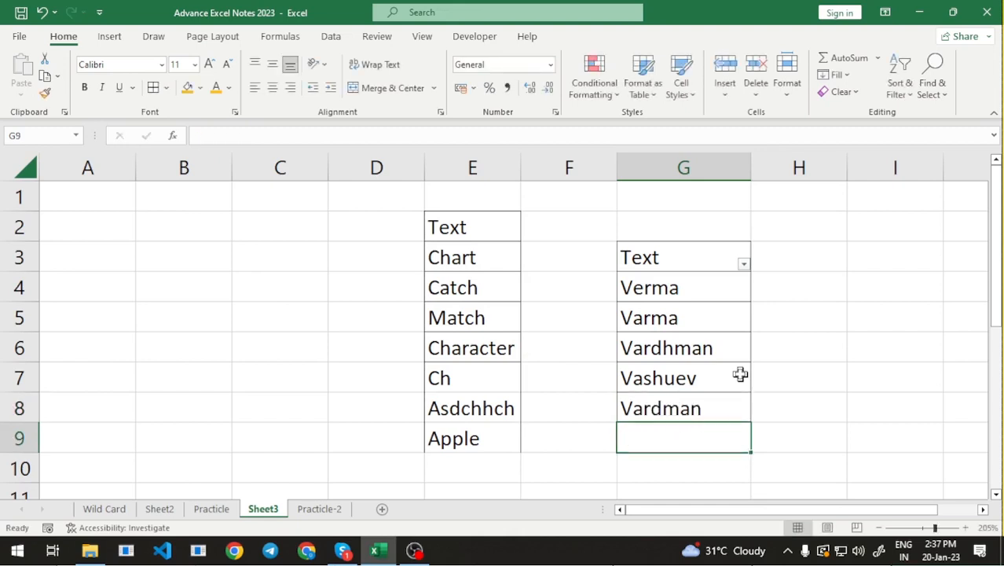
Search the filter list of the Text header in G3 with "var?" and "vard?man", without applying a filter.
click(745, 267)
click(599, 359)
text(var?)
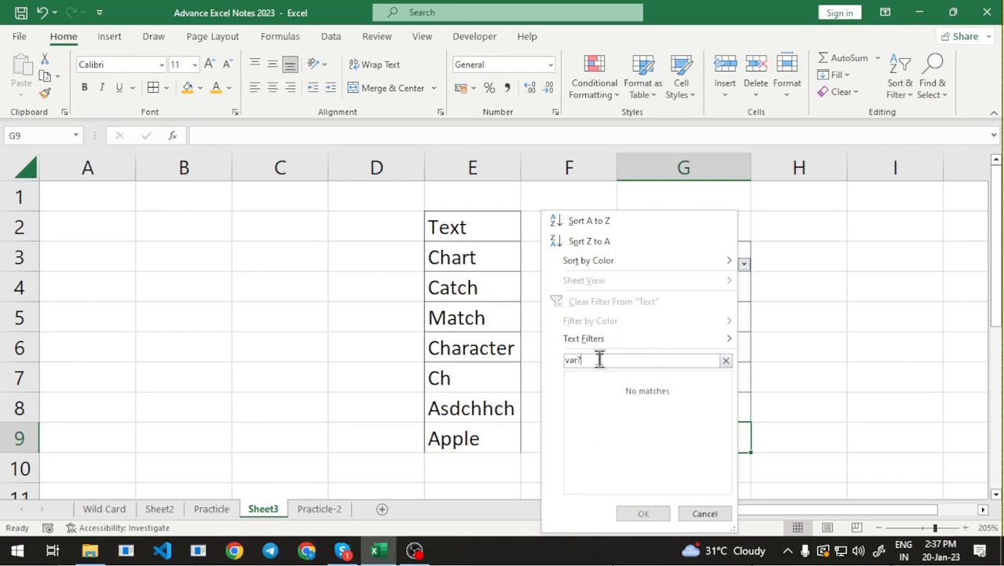
key(BackSpace)
text(d?man)
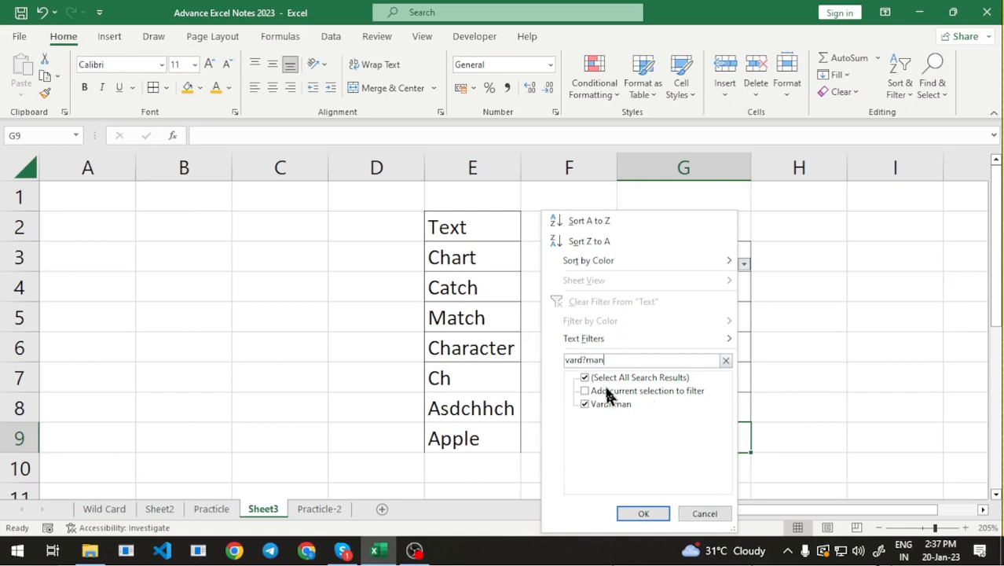
click(705, 513)
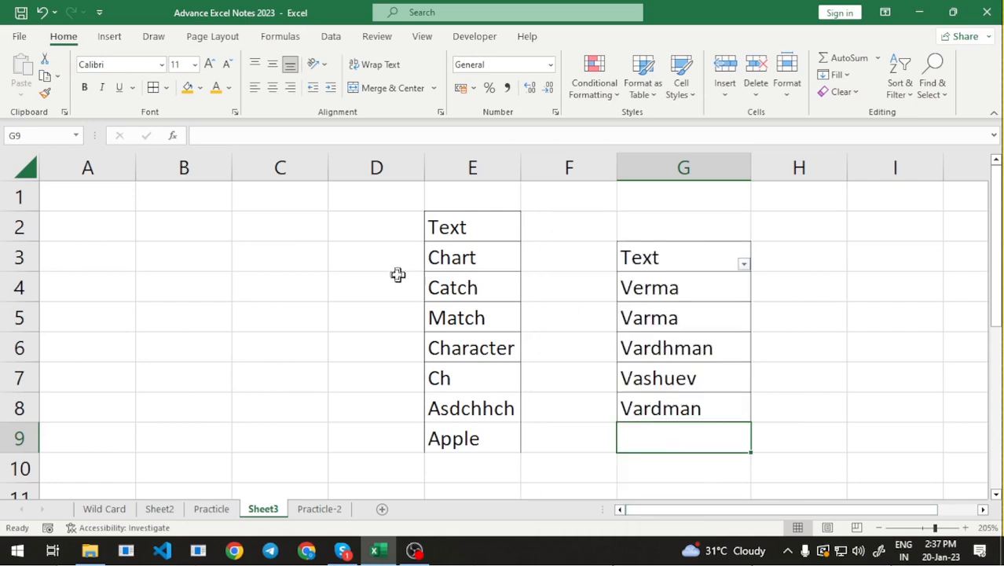
Append an asterisk to "Match" in cell E5.
click(246, 300)
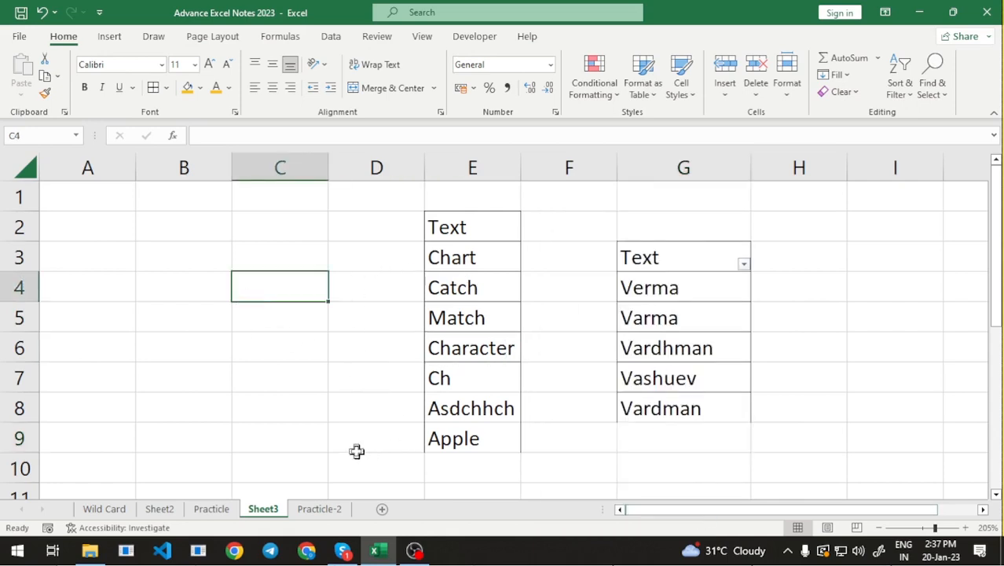
click(474, 233)
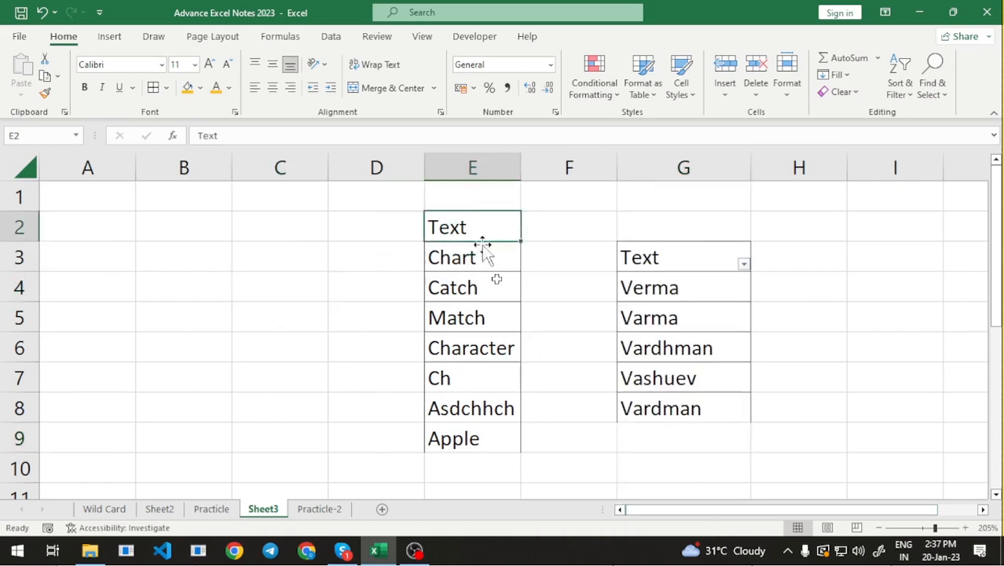
click(482, 291)
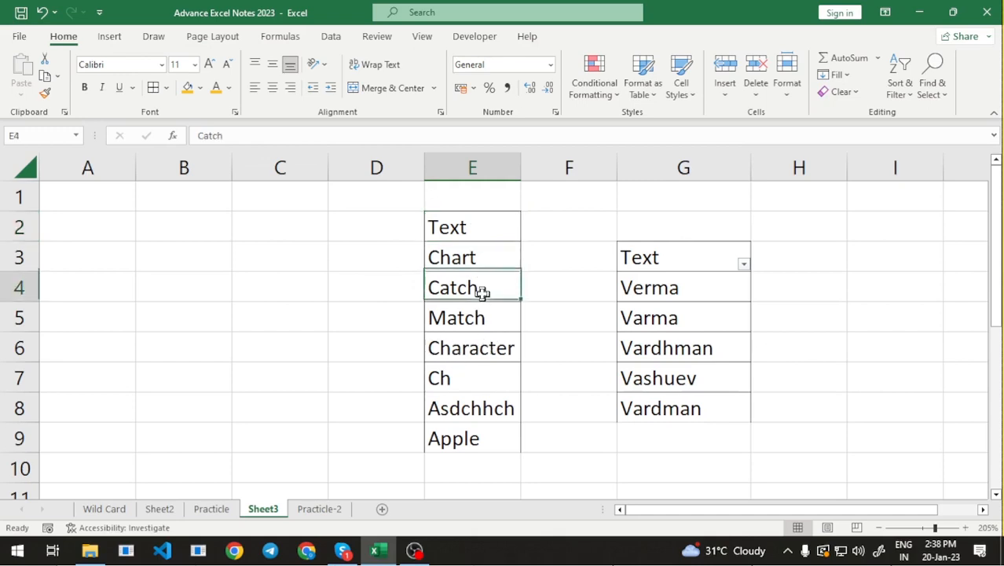
click(482, 314)
key(F2)
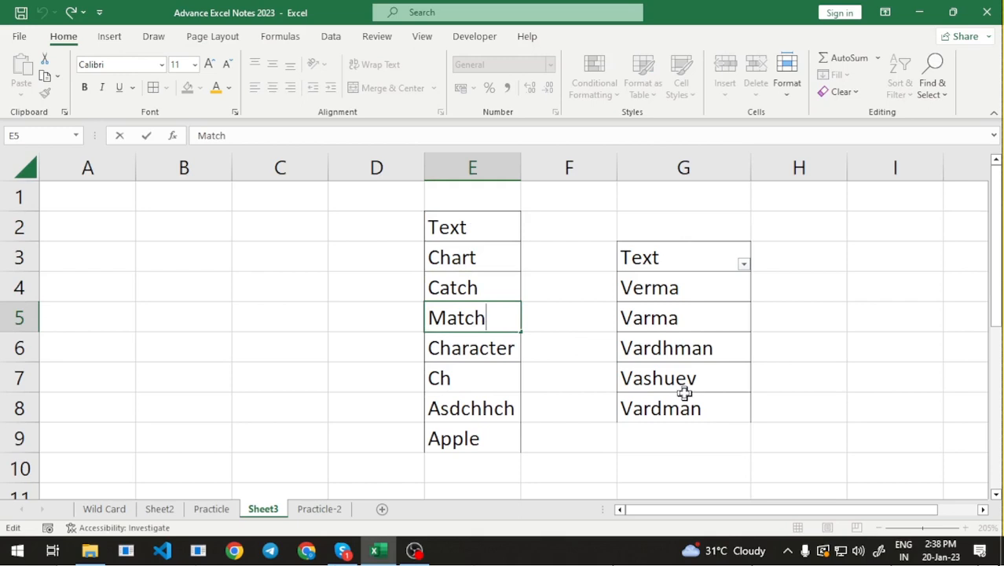
text(*)
key(Return)
key(Up)
key(Up)
key(Up)
key(Up)
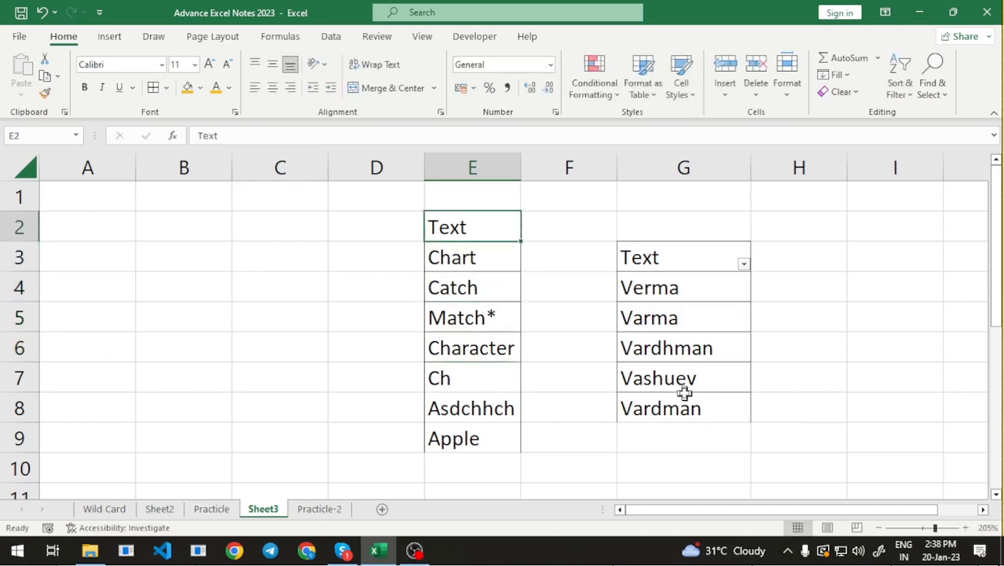
key(Down)
key(Down)
key(Down)
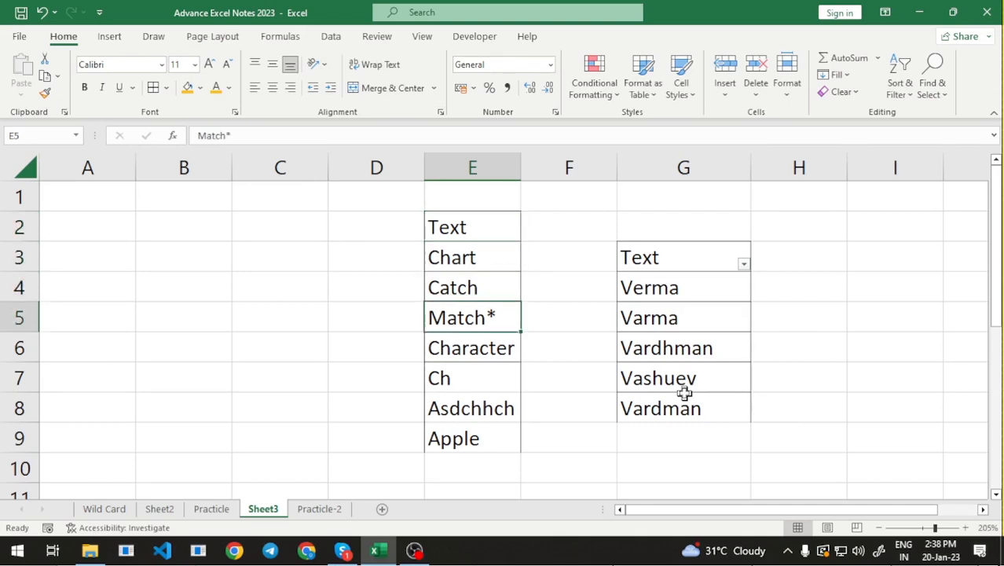
key(Up)
key(Up)
key(Down)
key(Down)
Remove the filter from column G's list and add one to the Text list in E2:E9.
key(Up)
key(Up)
key(Up)
key(shift+Down)
key(shift+Down)
key(shift+Down)
key(shift+Down)
key(shift+Down)
key(shift+Down)
key(shift+Down)
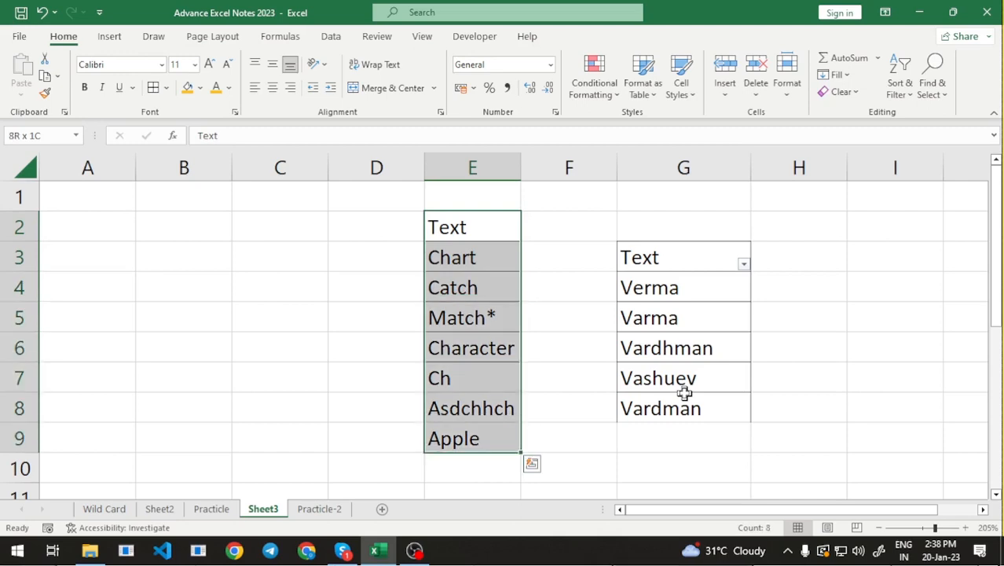
key(ctrl+shift+l)
key(ctrl+shift+l)
Search the filter list of the Text header in E2 for "match" and clear the search.
click(514, 237)
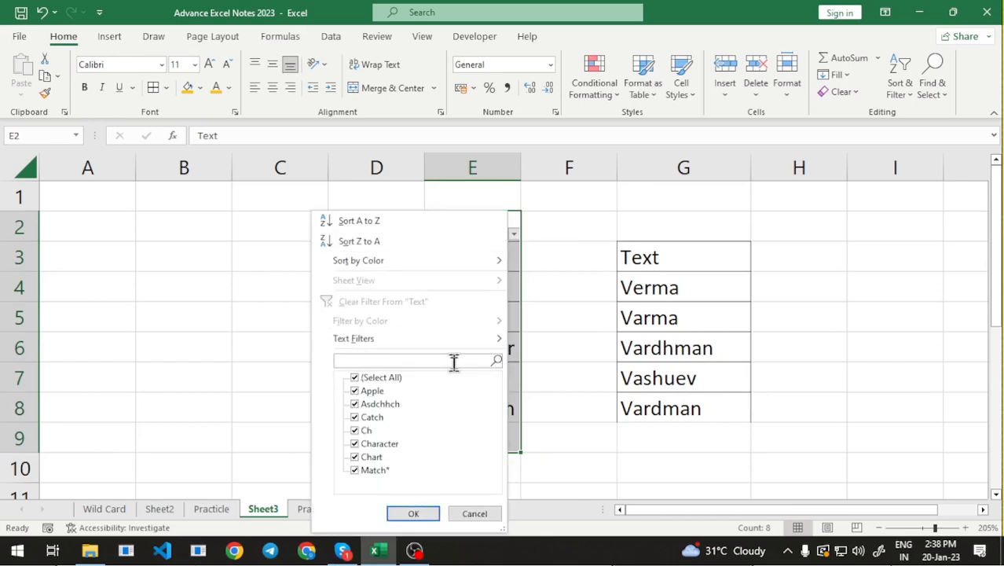
text(match)
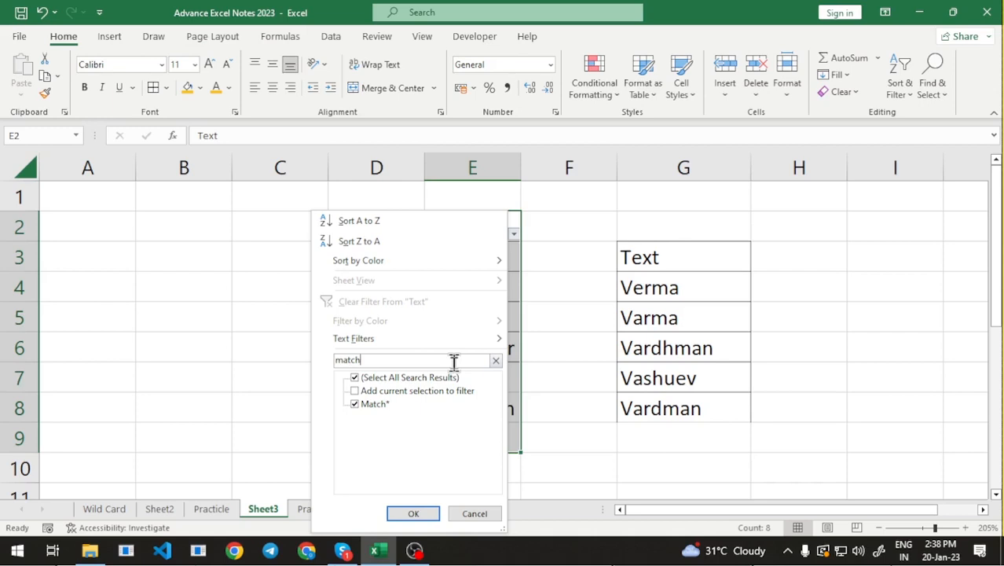
key(BackSpace)
key(BackSpace)
key(BackSpace)
key(BackSpace)
key(BackSpace)
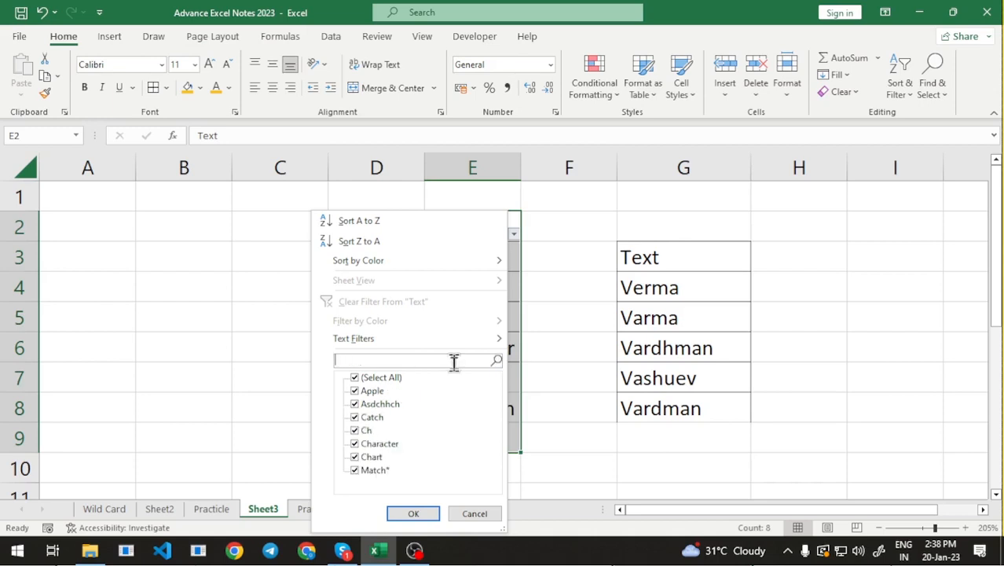
Search column E's filter list with "ch", "ch*" and "*ch", and clear the search.
text(ch)
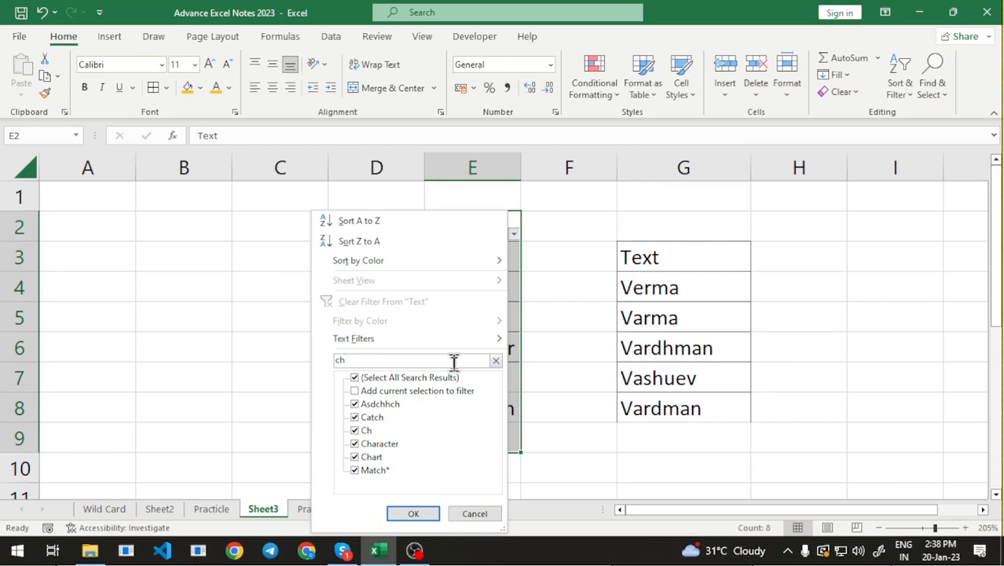
text(*)
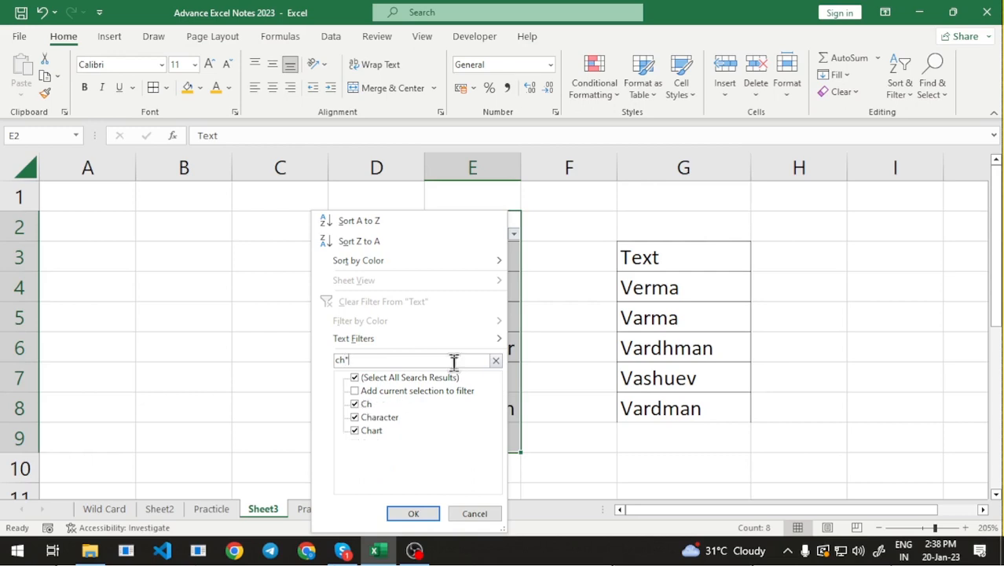
key(BackSpace)
key(BackSpace)
key(BackSpace)
text(*ch)
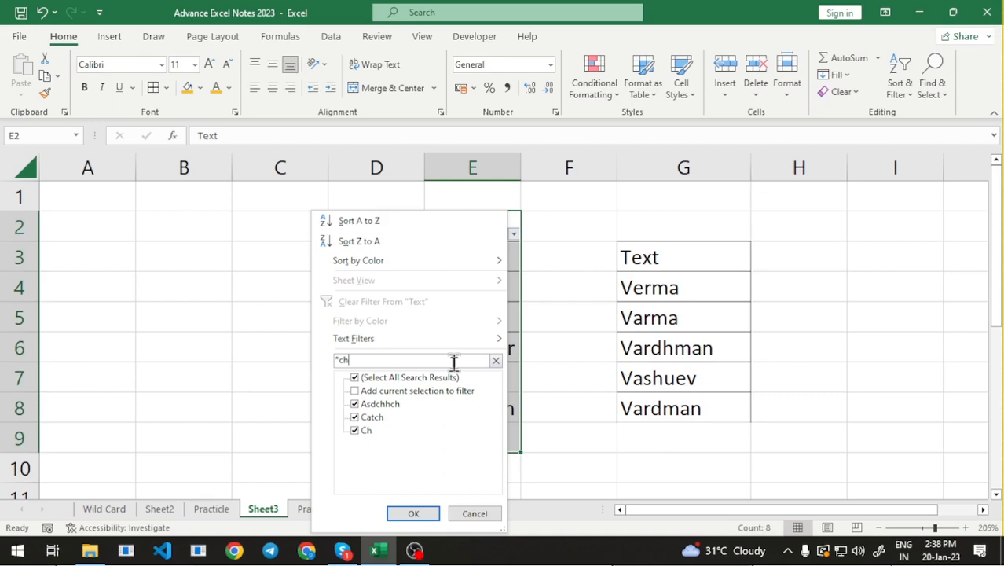
key(BackSpace)
key(BackSpace)
key(BackSpace)
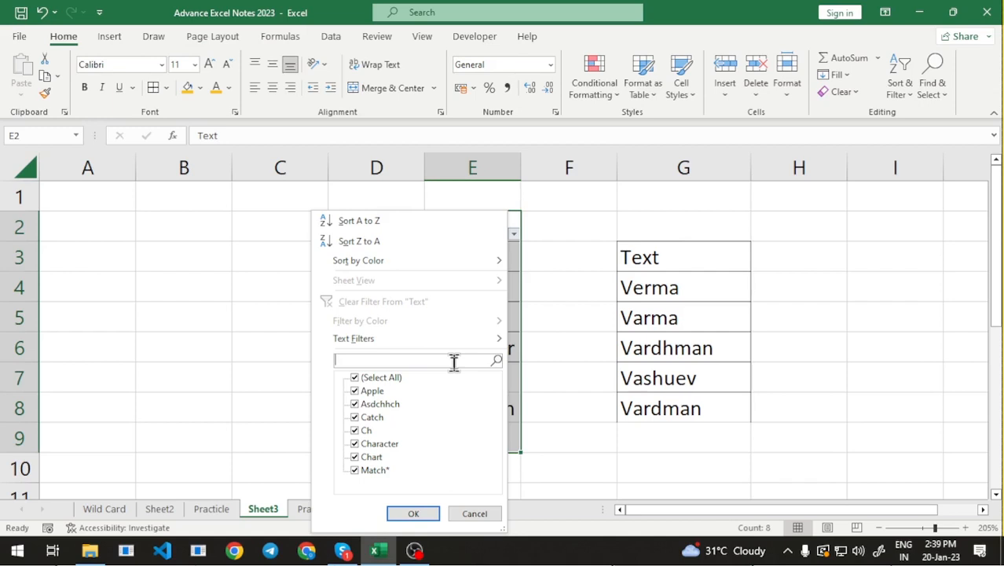
Try the searches "ma", "Ch" and "~ch*" in column E's filter list.
text(ma)
key(BackSpace)
key(BackSpace)
text(Ch)
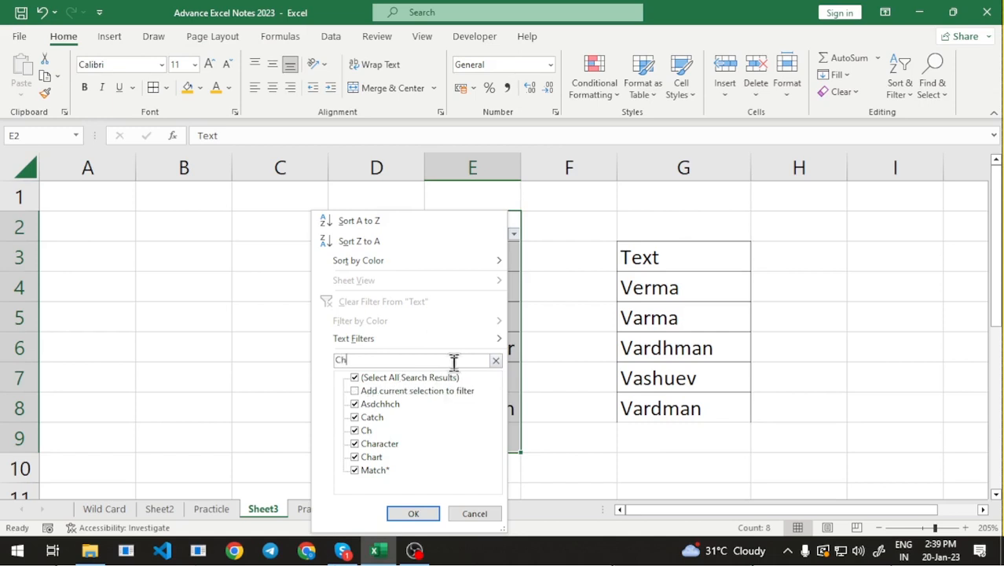
key(BackSpace)
key(BackSpace)
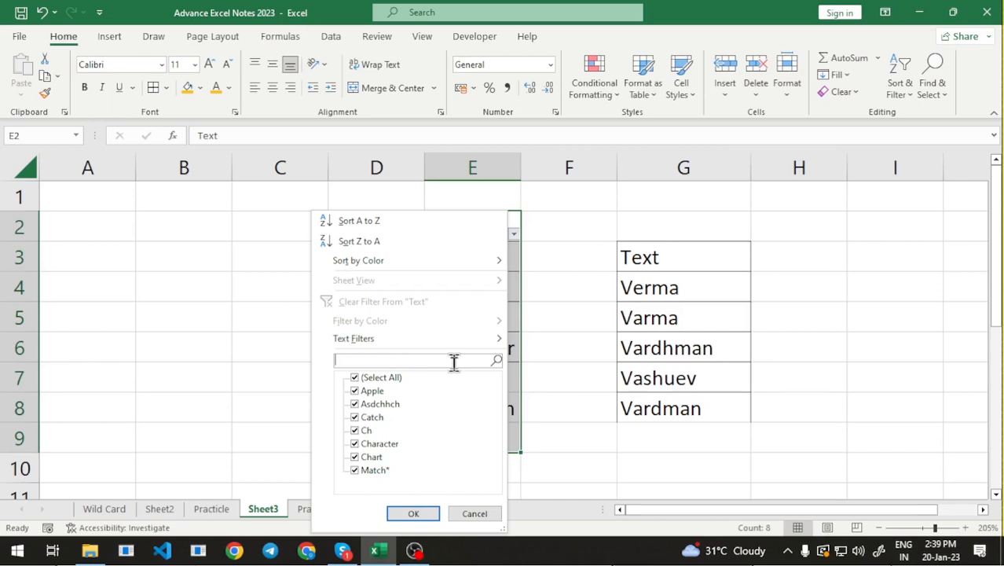
text(~)
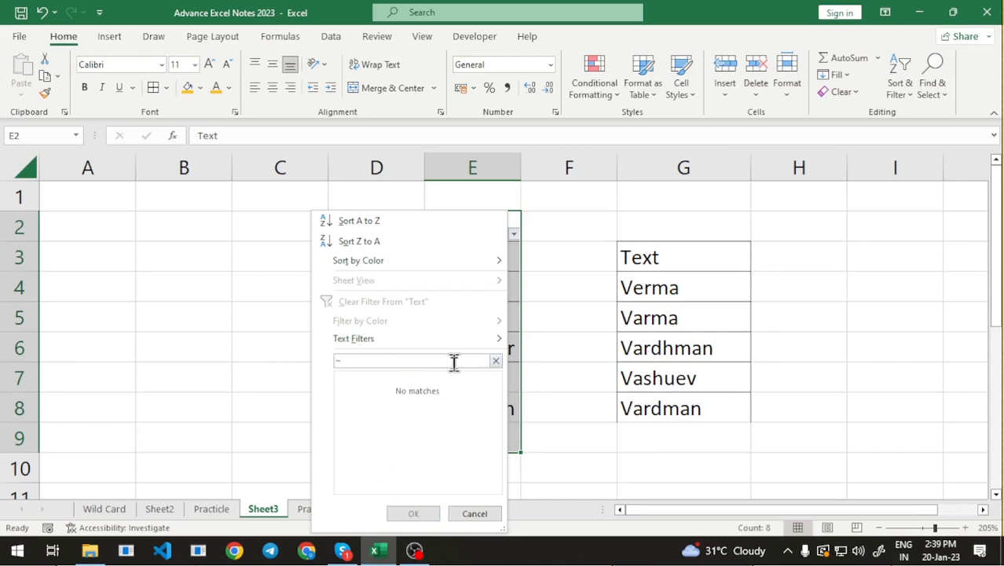
text(ch)
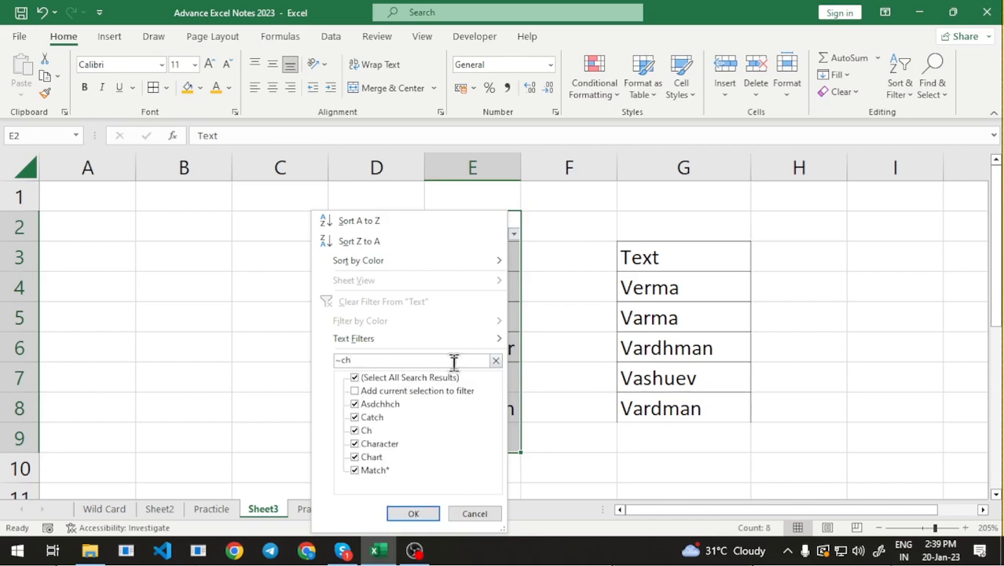
text(*)
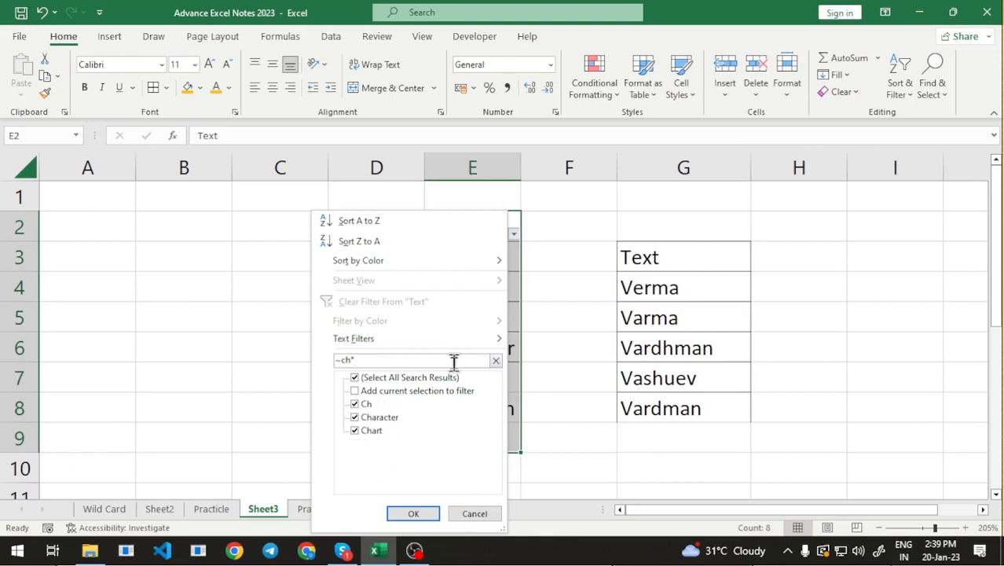
Change the search to "ch~*" to match a literal asterisk and apply the filter to column E.
key(Left)
key(BackSpace)
key(BackSpace)
key(BackSpace)
text(ch~)
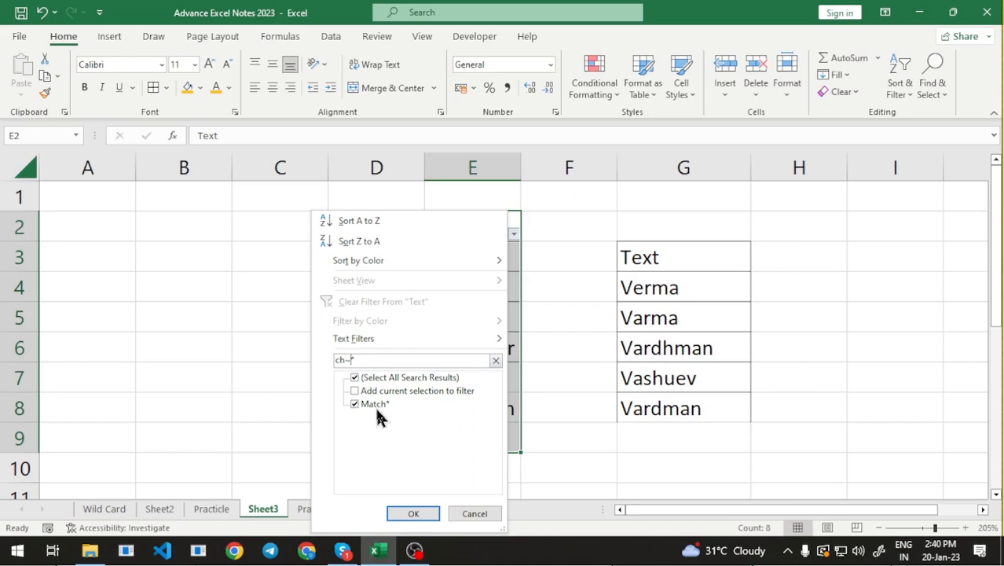
click(417, 515)
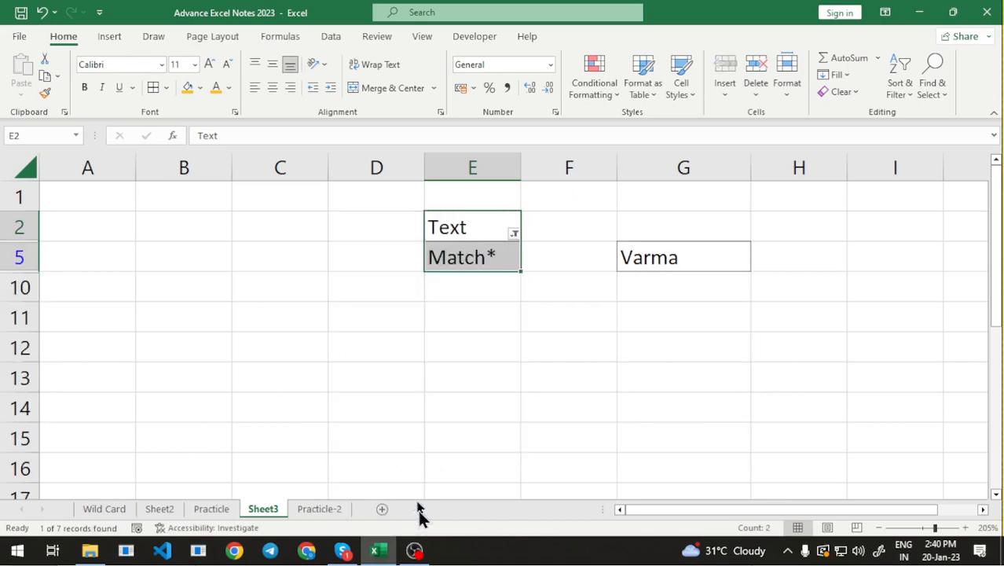
On the Practicle-2 sheet, filter the Country column with the search "A*" for countries starting with A.
click(320, 509)
scroll(290, 448, up, 11)
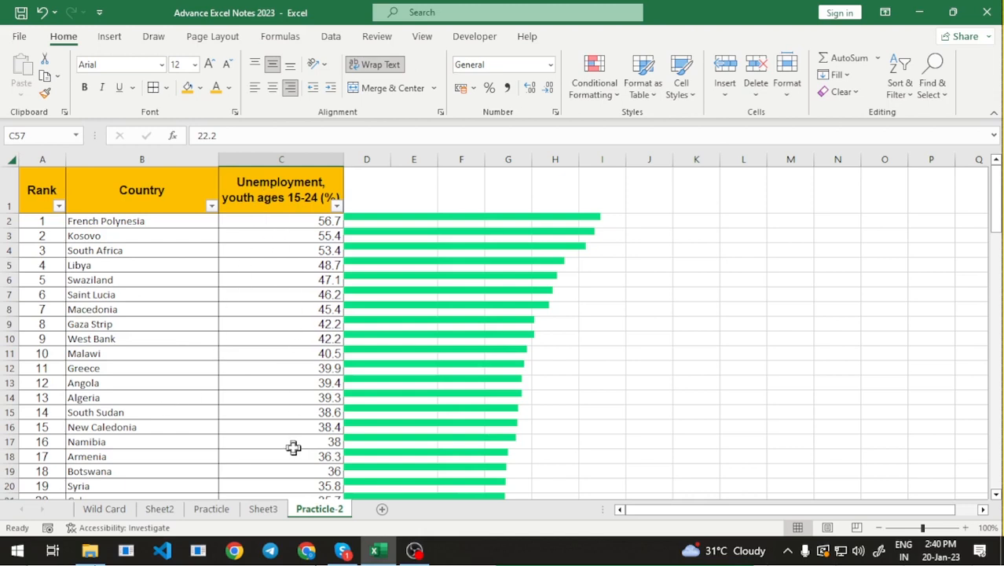
click(211, 207)
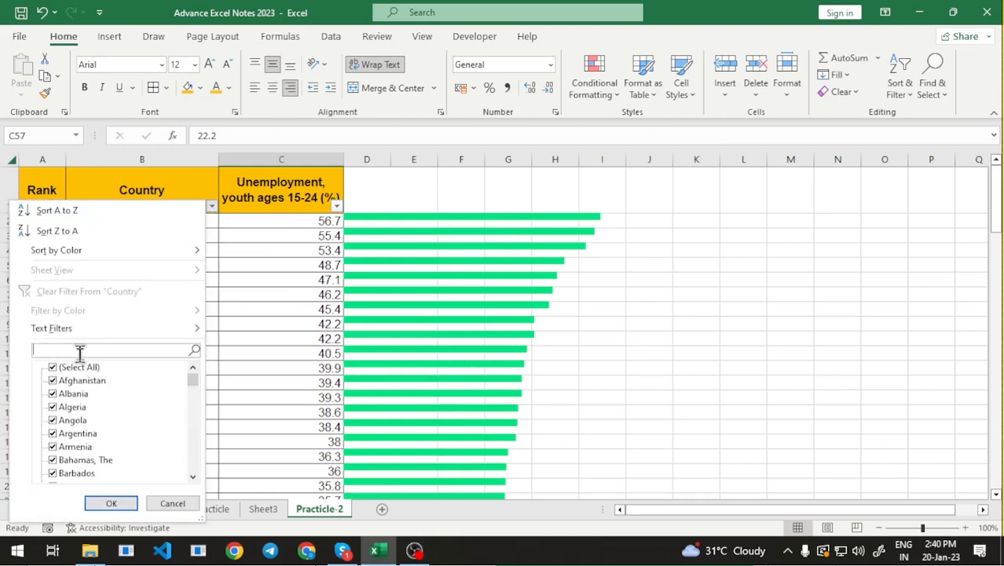
text(A)
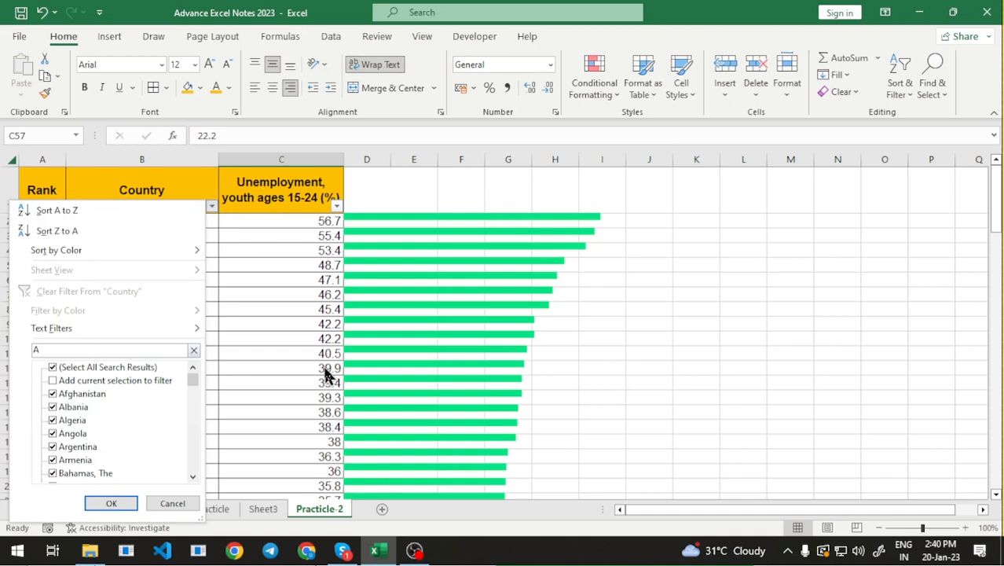
text(*)
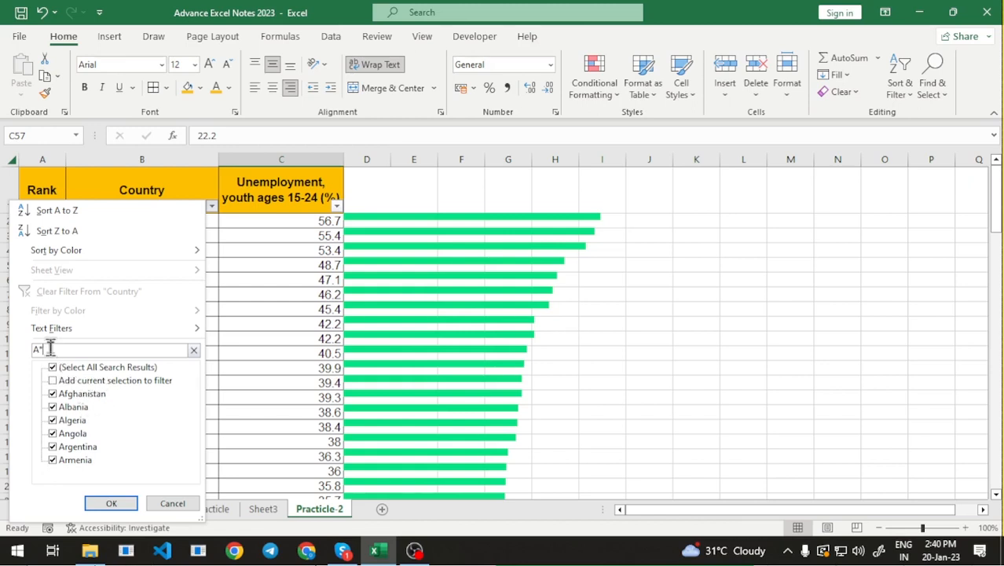
click(110, 503)
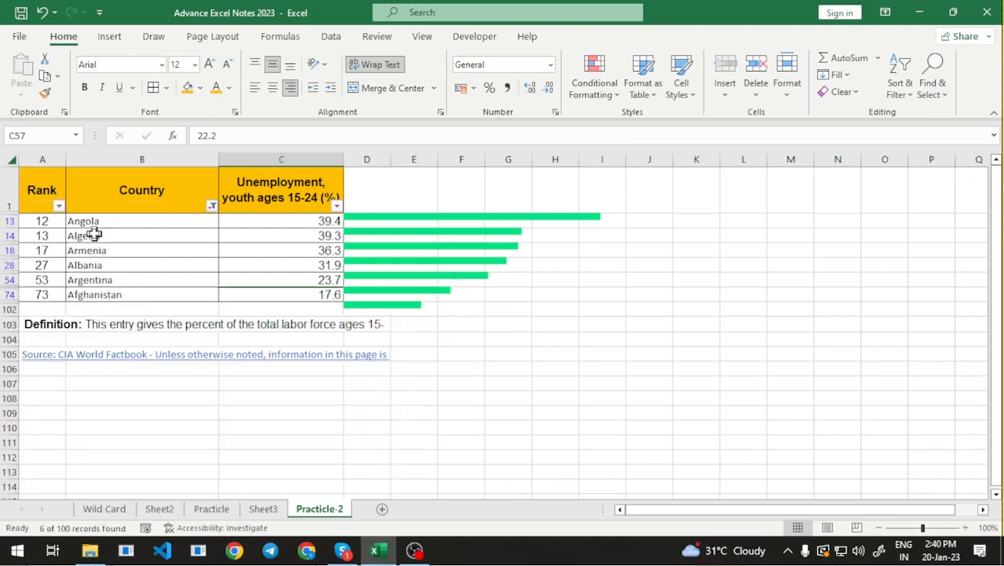
Replace the Country filter with the search "*s" for countries ending in s.
click(219, 204)
click(214, 206)
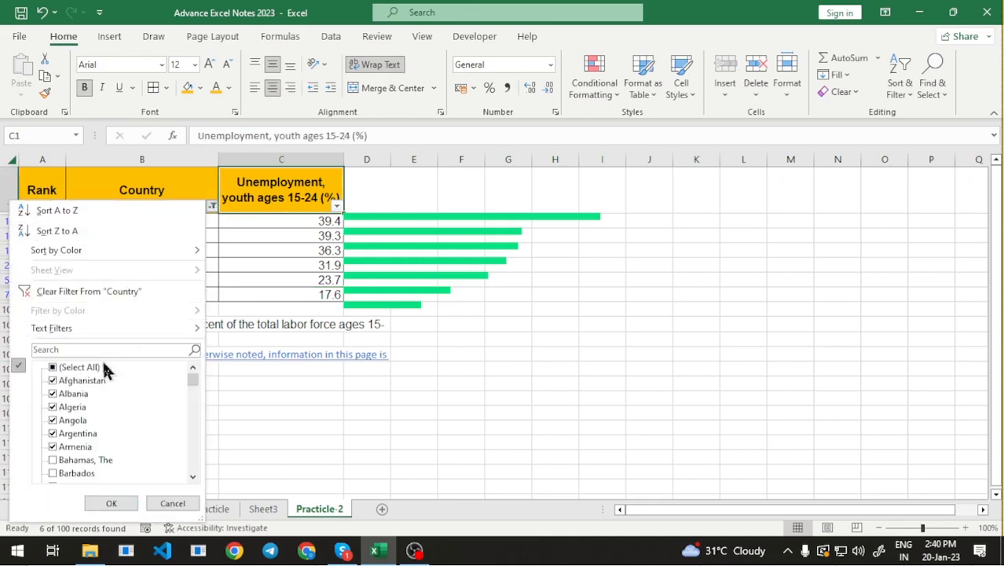
click(53, 367)
click(59, 349)
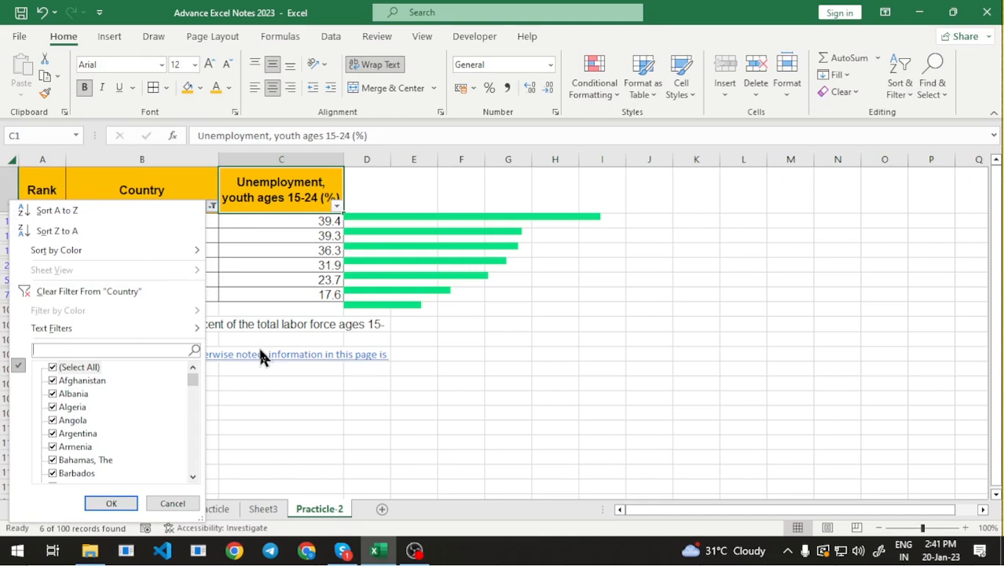
text(*s)
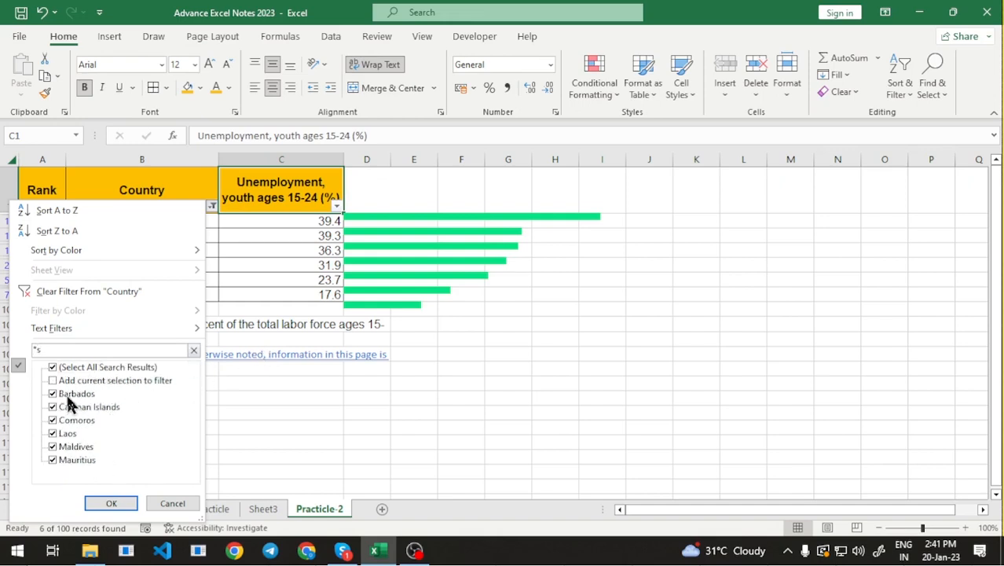
click(105, 503)
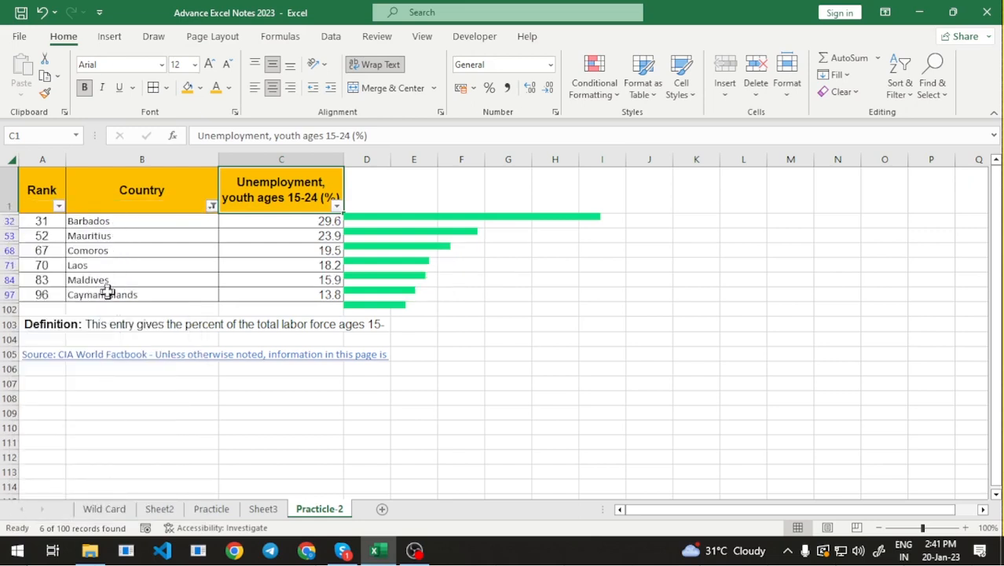
Replace the Country filter with the search "*en*" for countries containing "en".
click(211, 206)
click(66, 374)
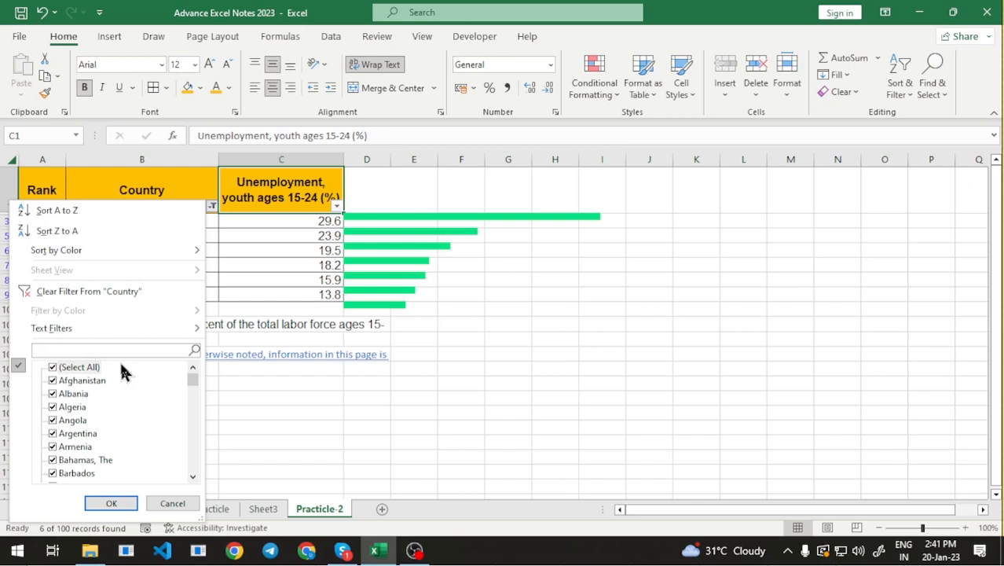
text(*)
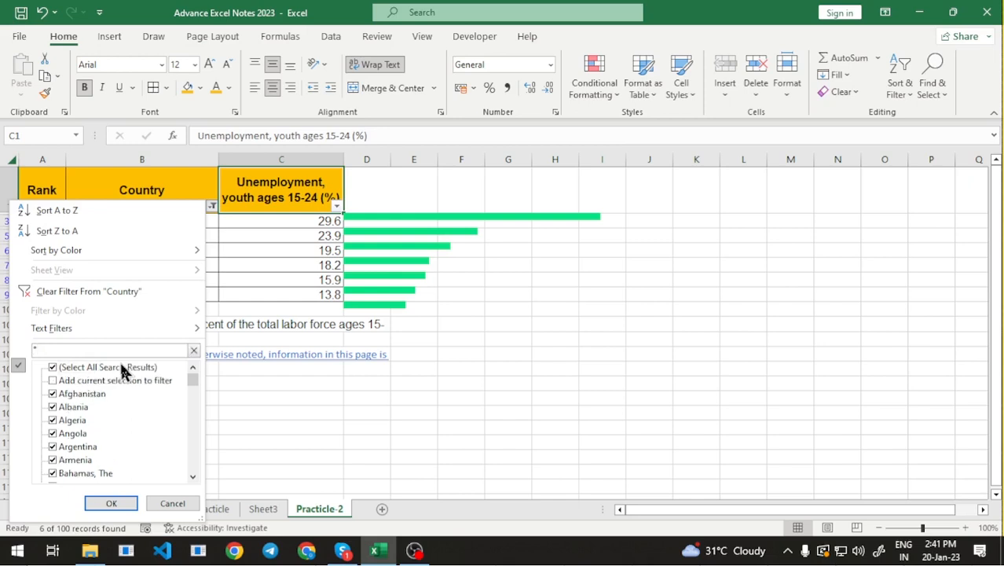
text(en*)
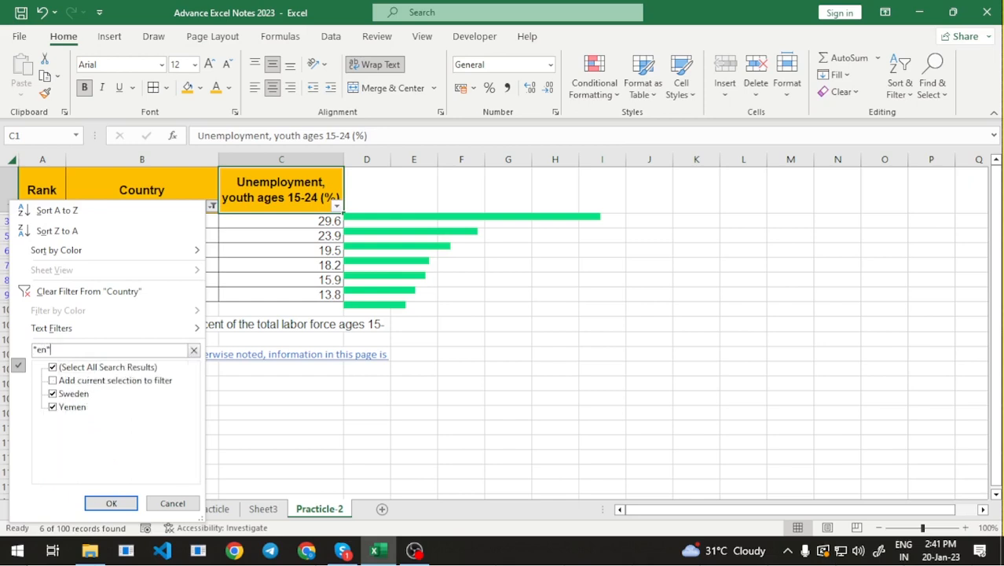
click(109, 500)
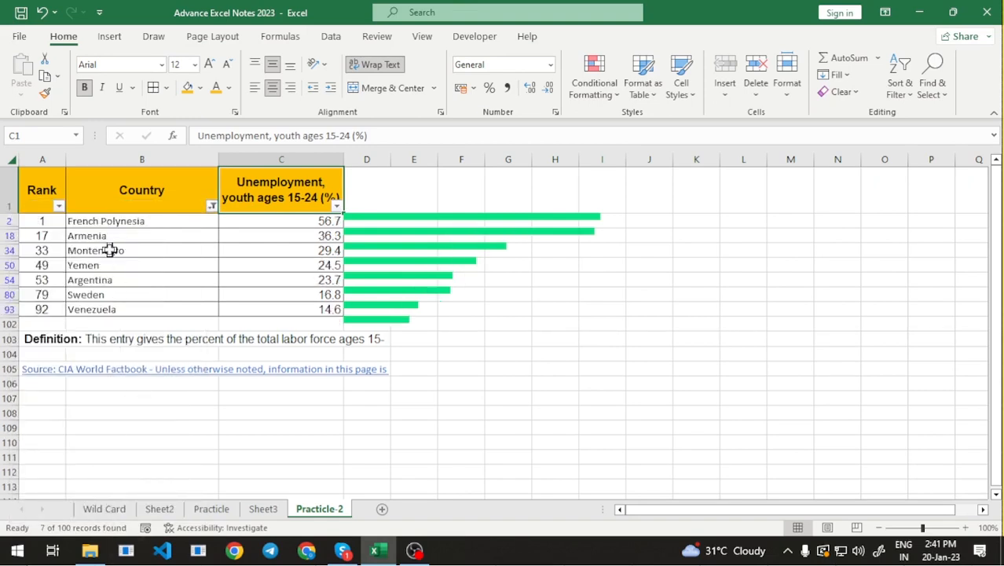
click(114, 236)
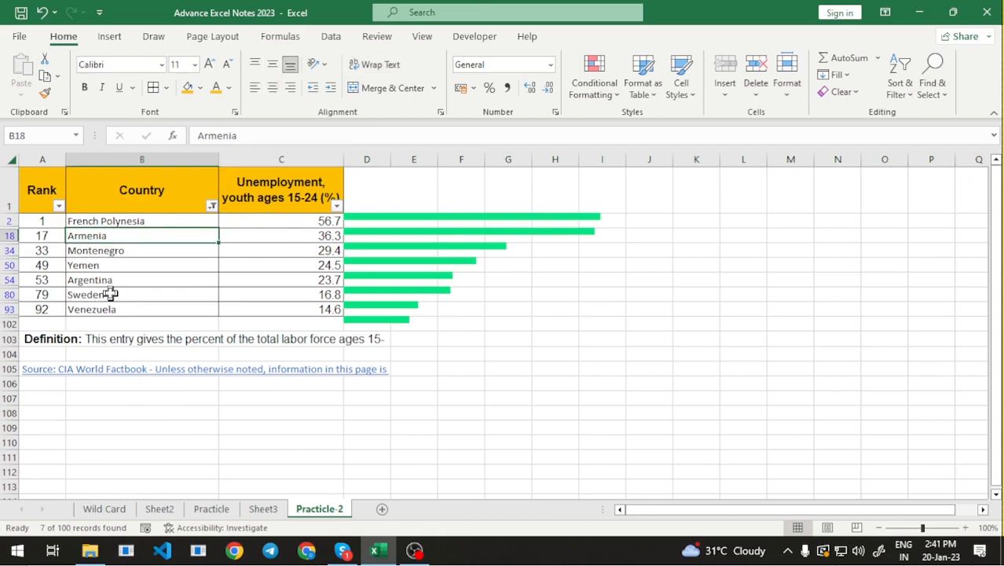
Clear the Country filter and apply the search "I*a" for countries starting with I and ending in a.
click(212, 206)
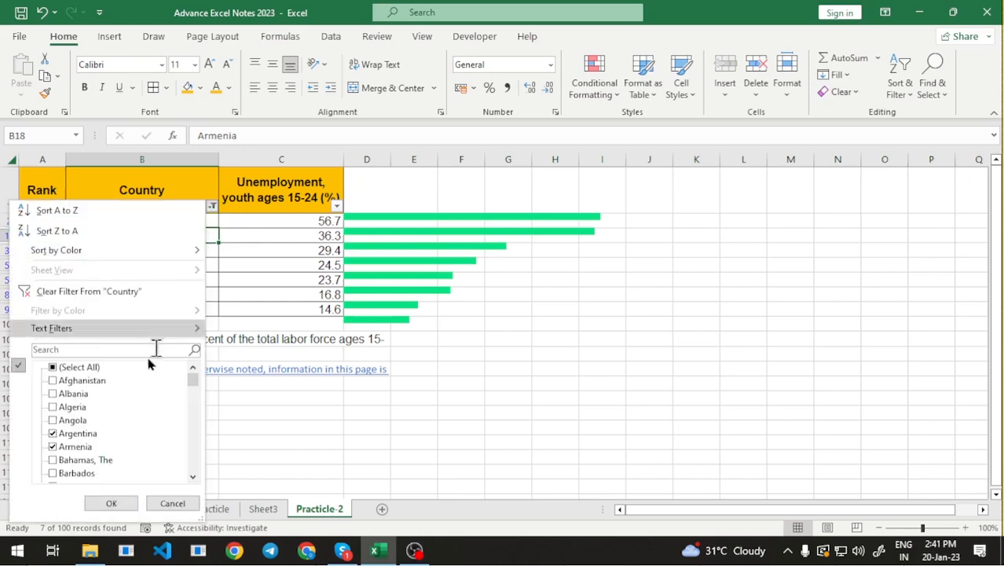
click(69, 368)
click(111, 503)
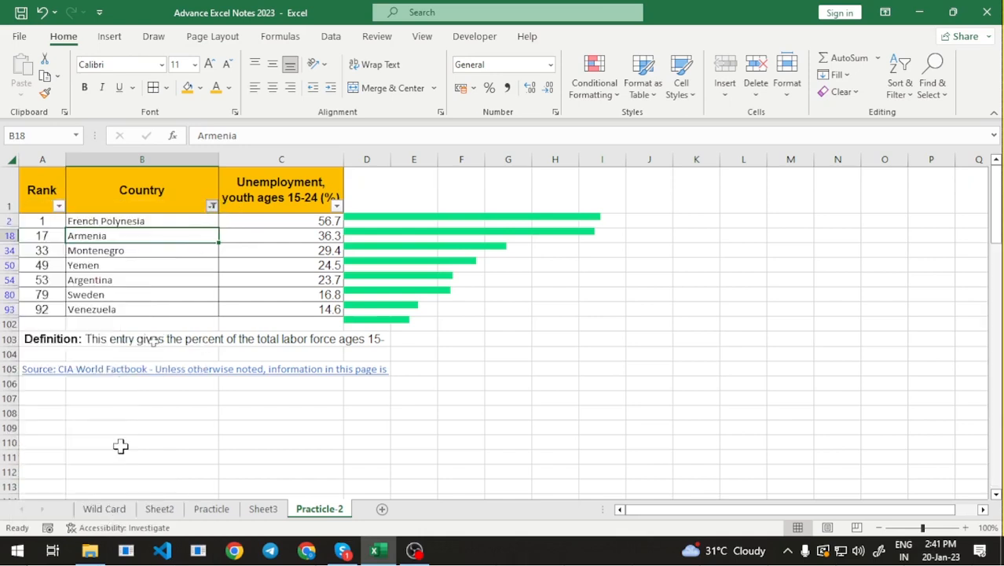
click(212, 206)
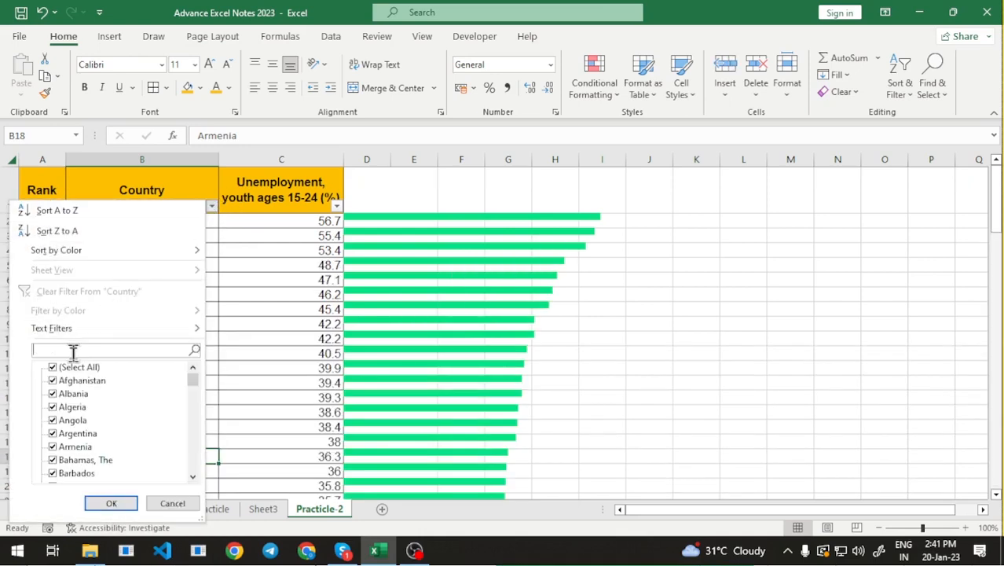
text(i)
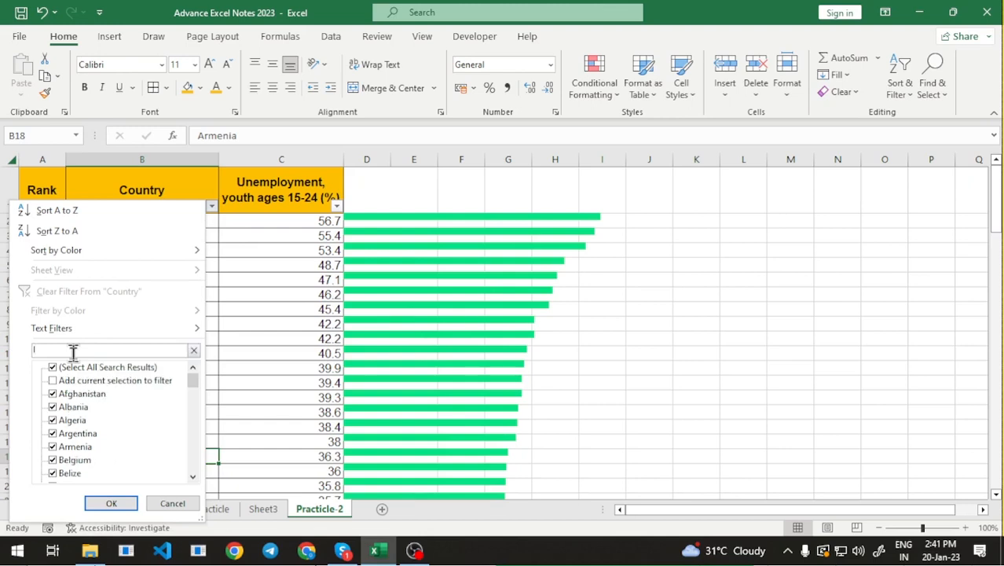
text(*a)
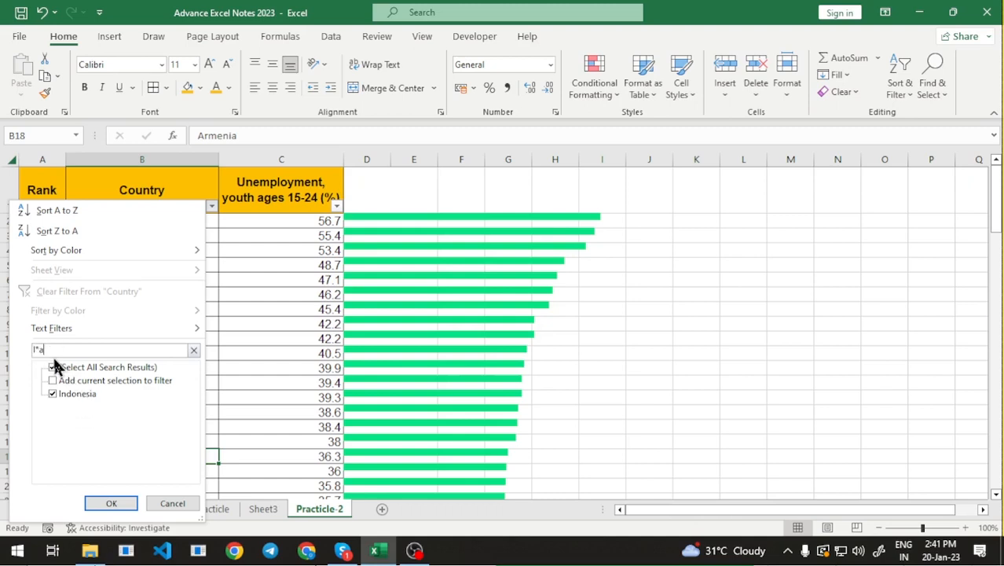
click(118, 504)
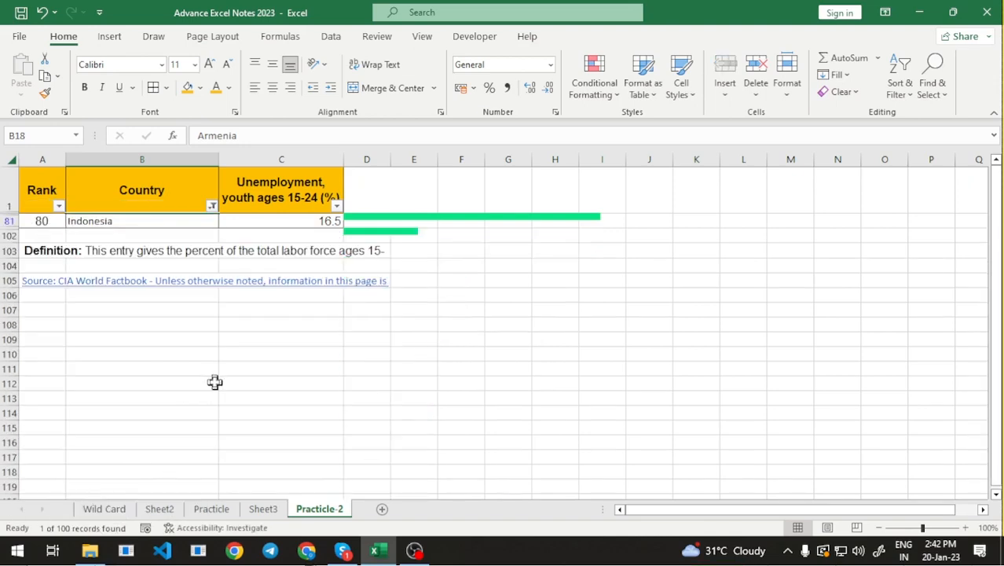
Clear the filter on the Country column to list all countries again.
click(212, 207)
click(52, 367)
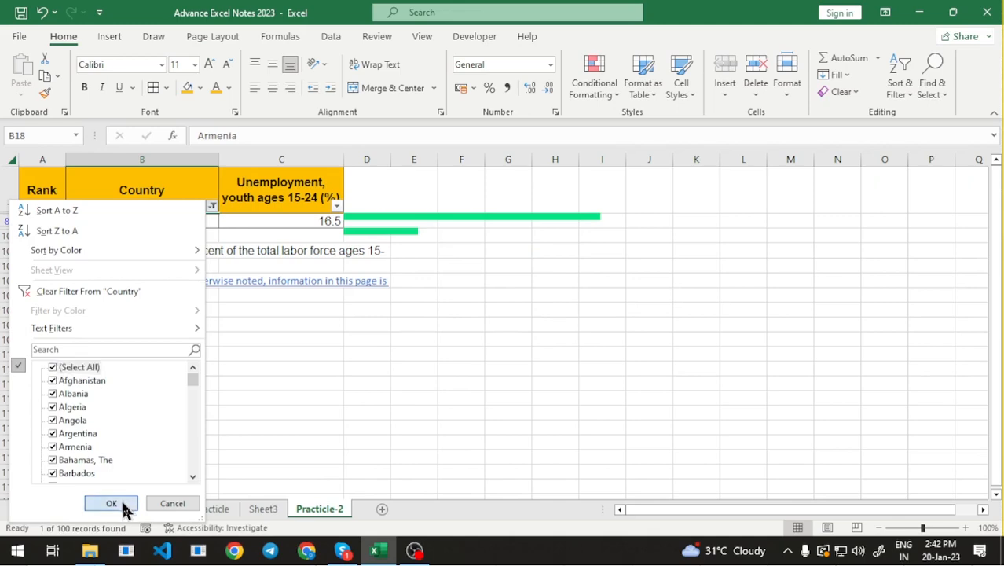
click(123, 505)
Look through the country list and find the "india" entry on the sheet.
scroll(163, 417, down, 7)
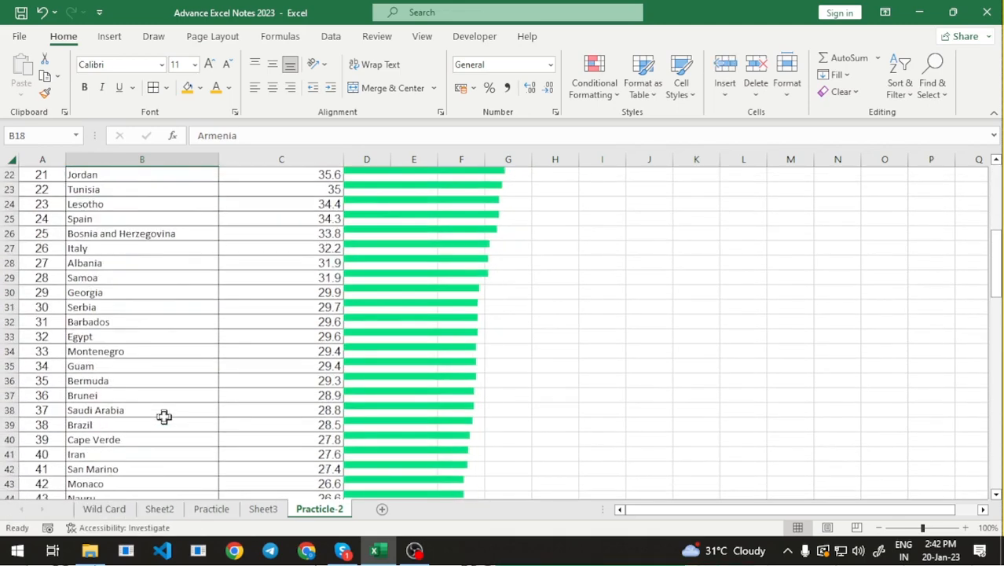
scroll(163, 418, down, 10)
scroll(164, 417, down, 7)
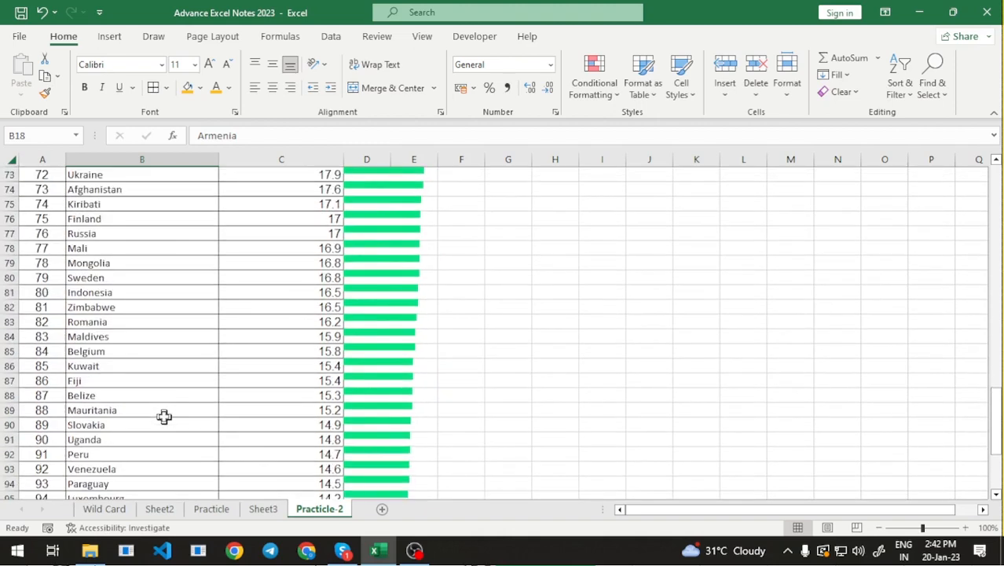
scroll(163, 417, down, 4)
scroll(163, 417, up, 7)
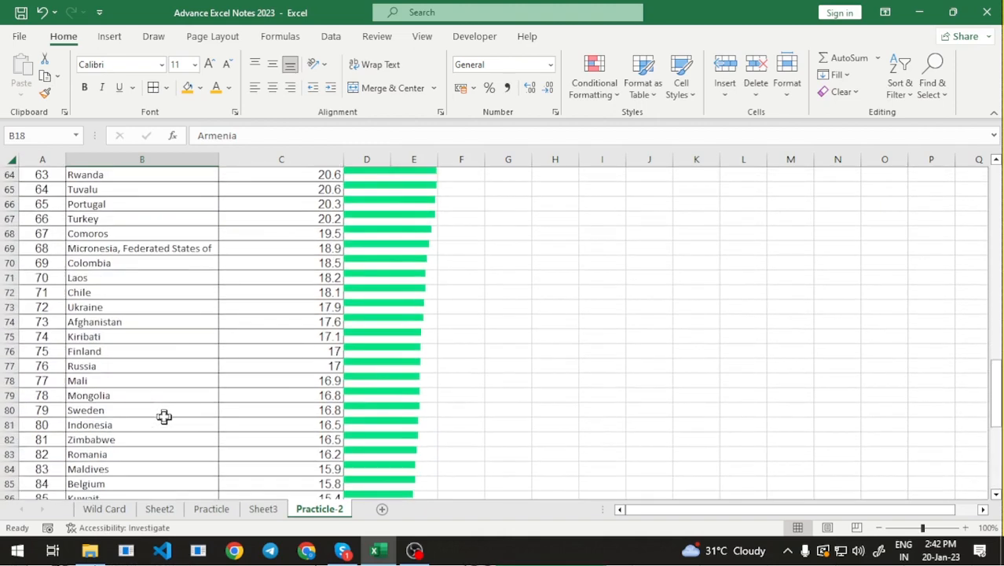
key(ctrl+f)
text(india)
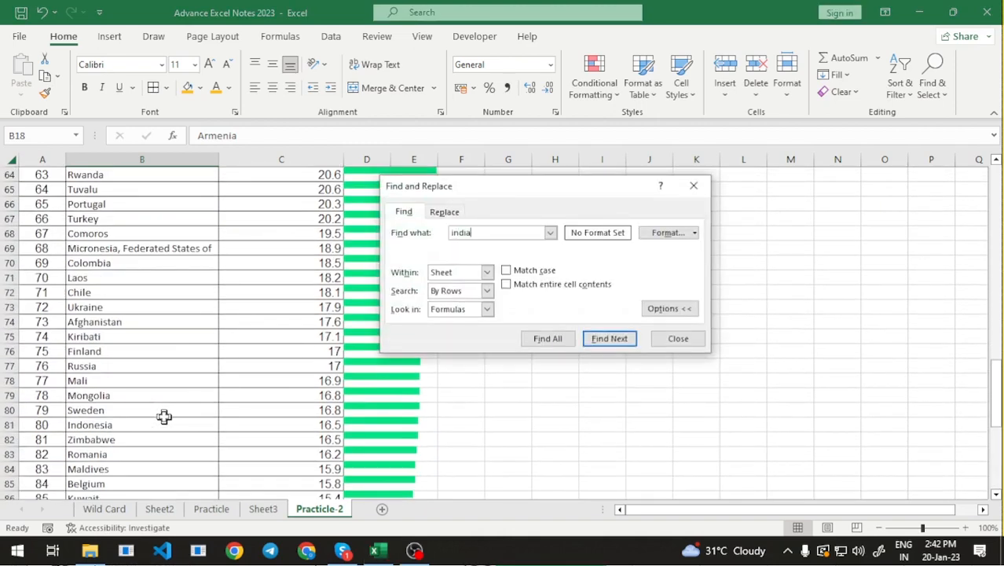
key(Return)
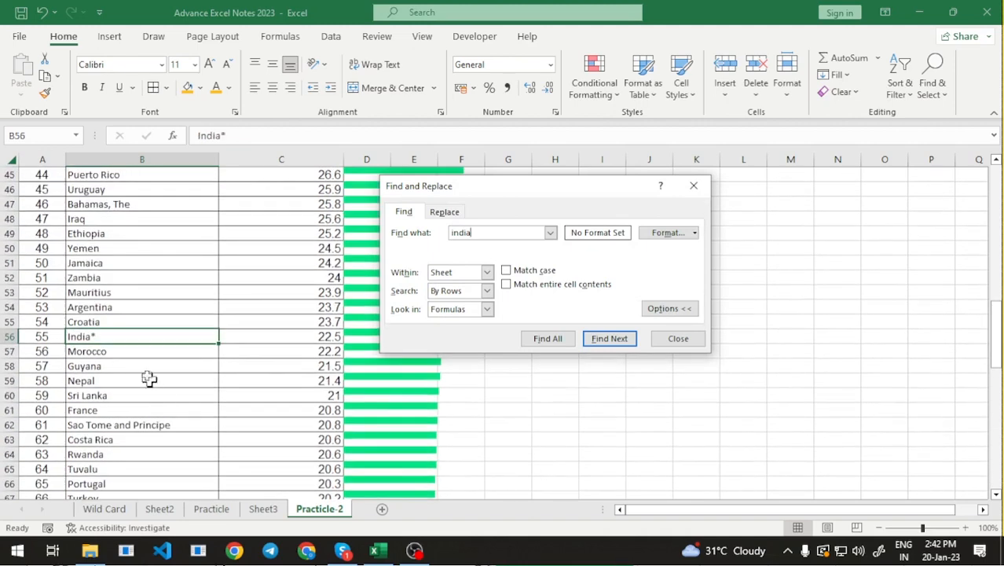
click(678, 338)
Filter the Country column with the search "India~*" to match the literal asterisk.
drag(998, 334, 1000, 160)
click(210, 206)
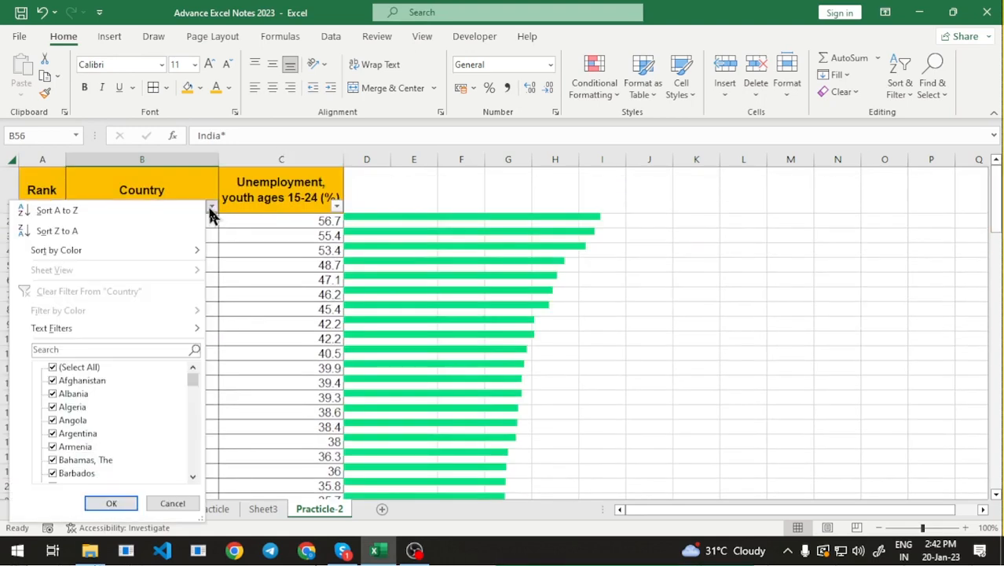
click(50, 350)
text(a)
key(BackSpace)
text(India-)
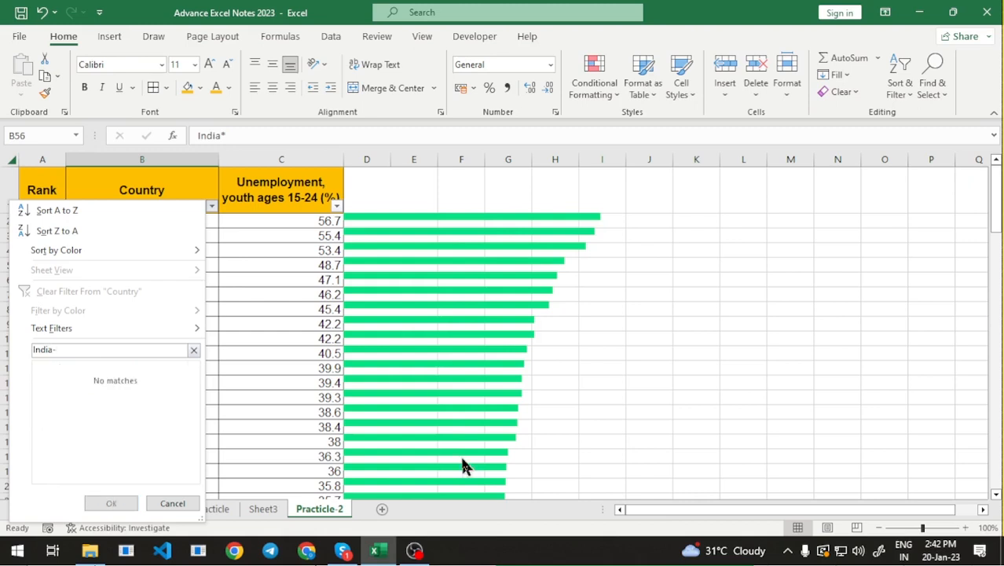
key(BackSpace)
text(~*)
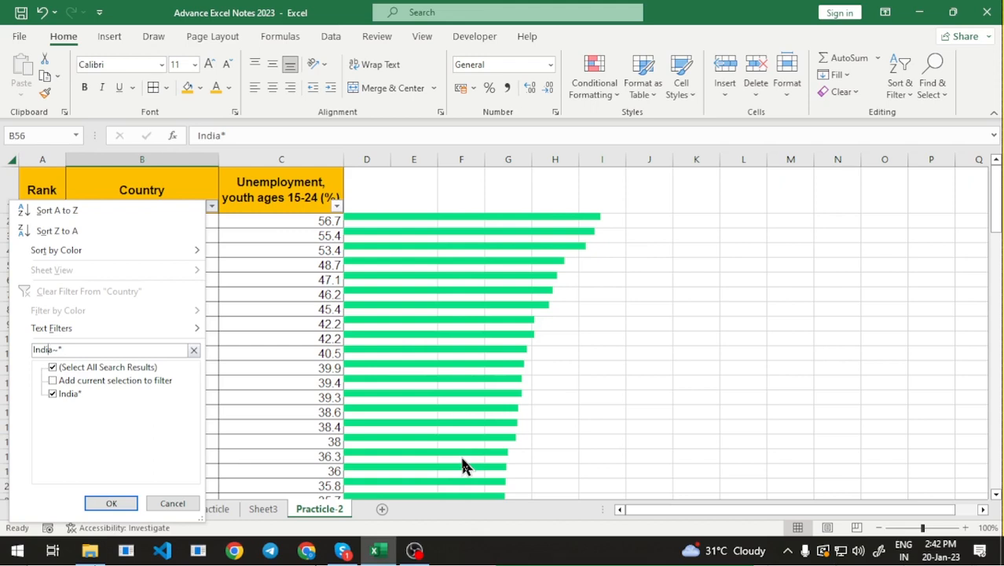
key(BackSpace)
key(BackSpace)
key(BackSpace)
key(BackSpace)
key(BackSpace)
text(a)
key(Right)
click(114, 503)
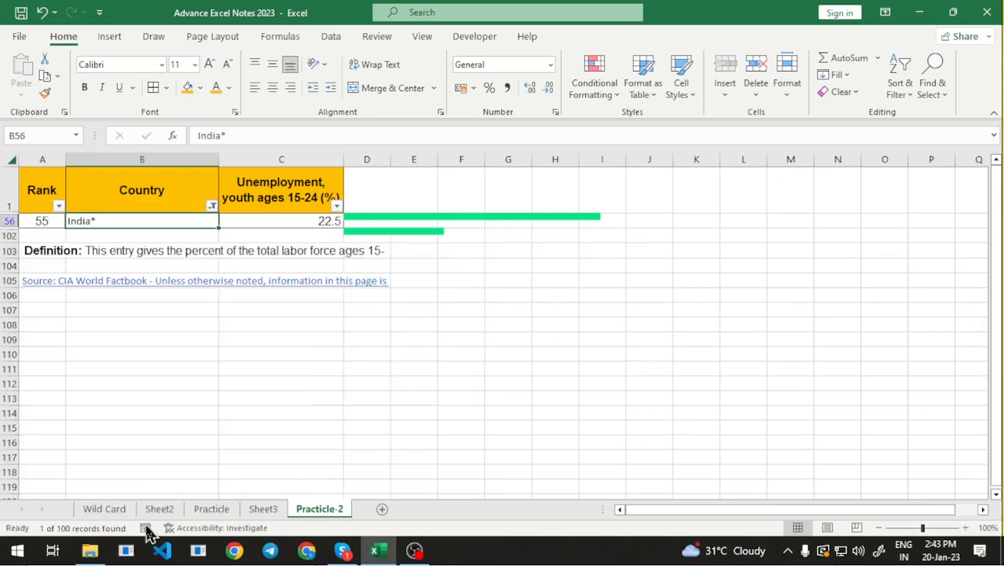
Select all countries in the Country filter to remove the India~* filtering.
click(213, 206)
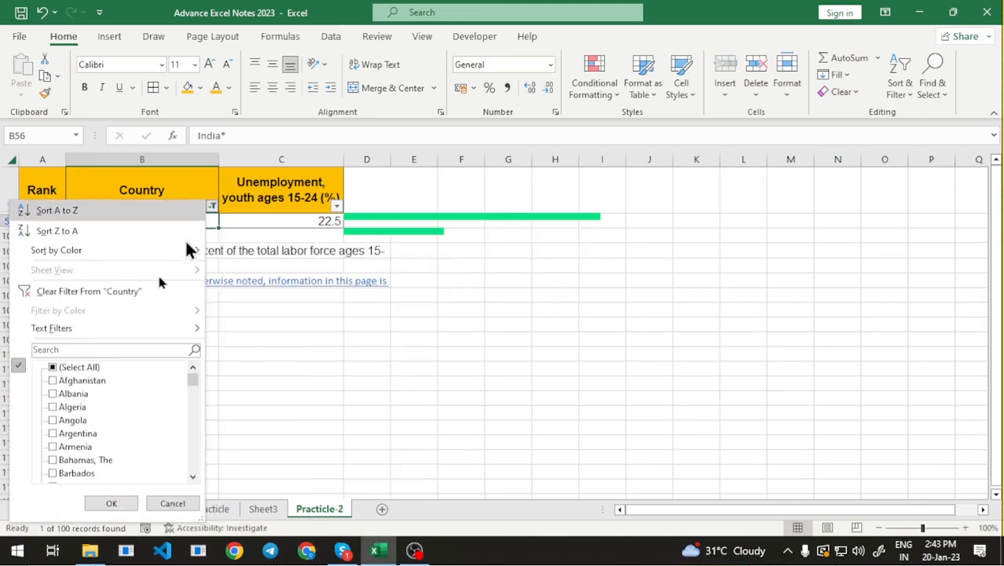
click(53, 367)
click(114, 504)
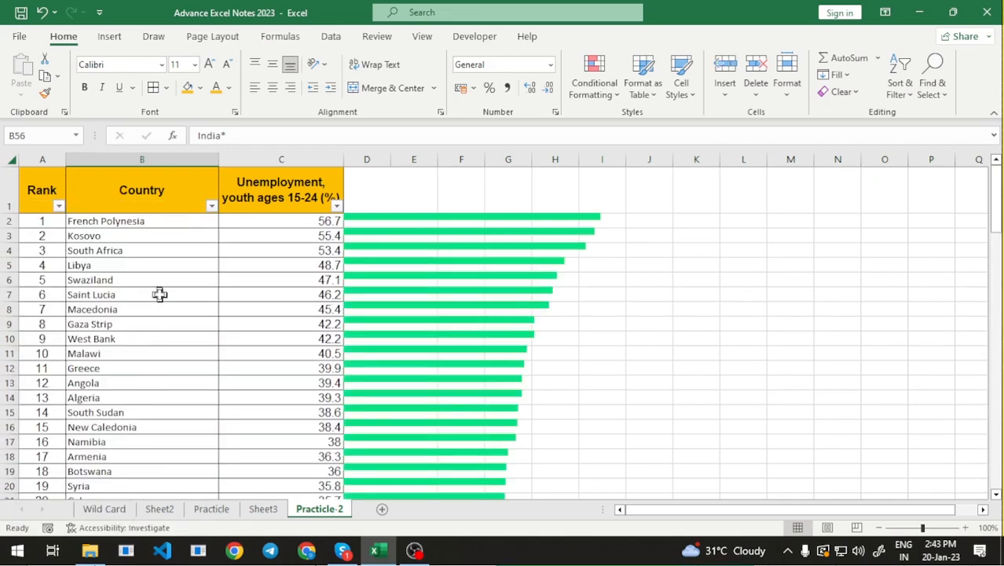
Delete the blank Sheet2 from the workbook.
click(160, 510)
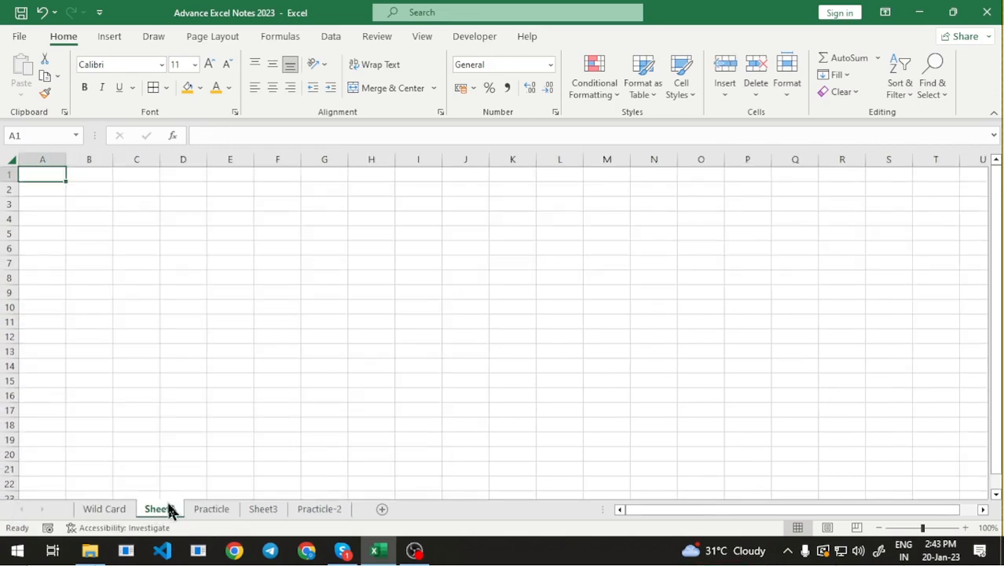
right_click(166, 510)
click(220, 323)
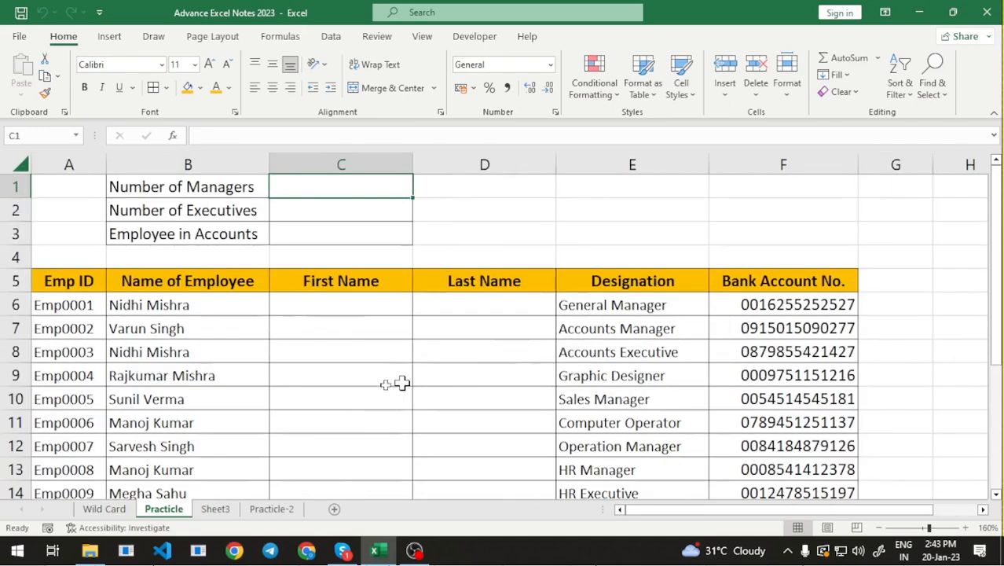
Examine the employee names and the First Name and Last Name columns to fill in on the Practicle sheet.
click(334, 300)
scroll(385, 396, down, 5)
scroll(383, 398, up, 5)
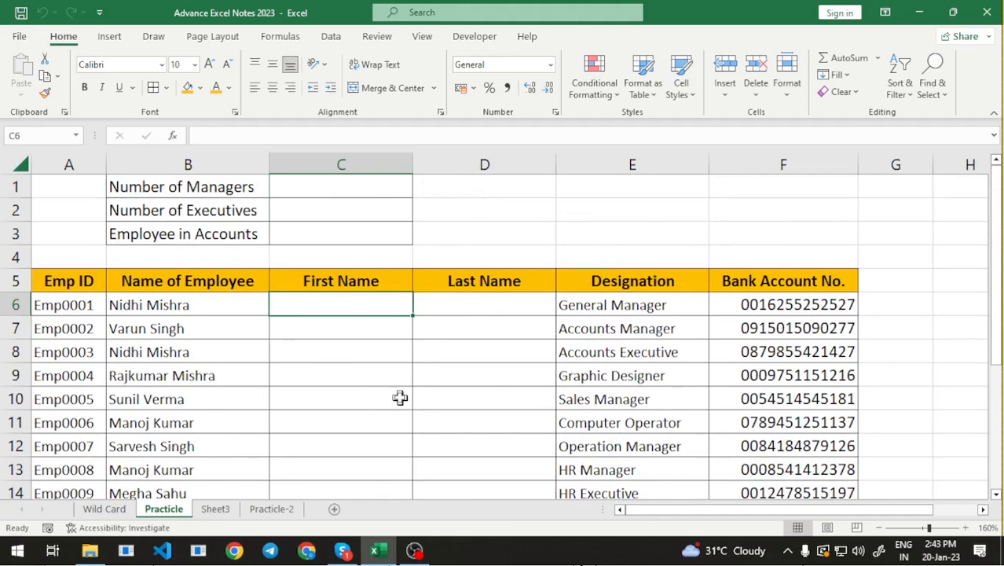
click(167, 306)
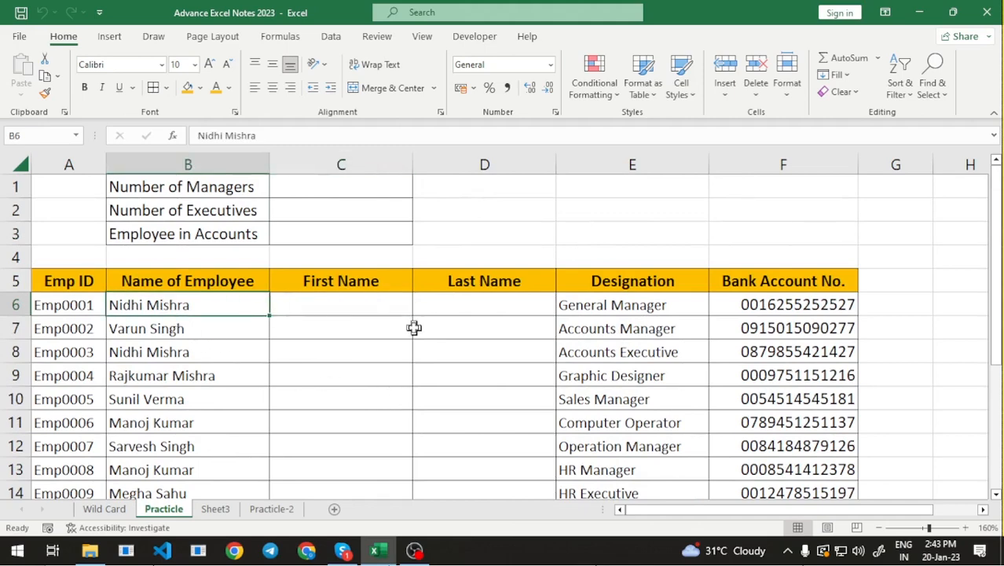
key(Down)
key(Down)
key(Down)
key(Down)
key(Down)
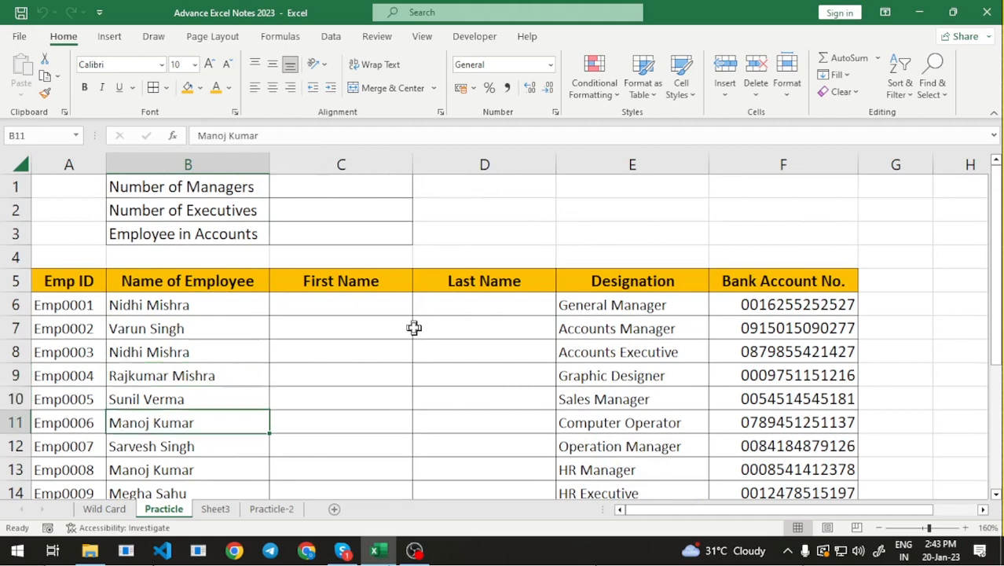
key(Up)
key(Up)
key(Up)
key(Up)
key(Up)
key(Up)
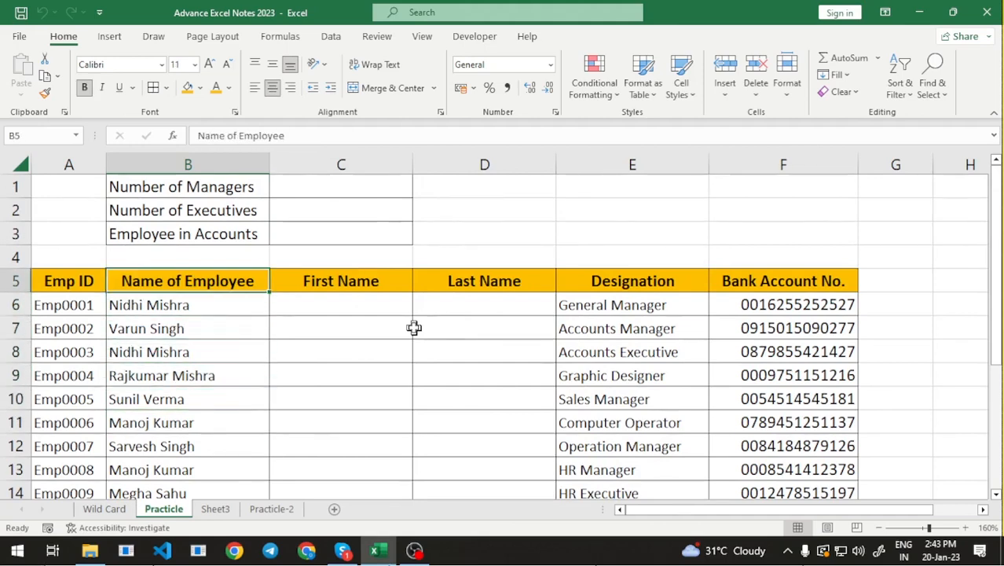
key(Right)
key(Left)
key(Down)
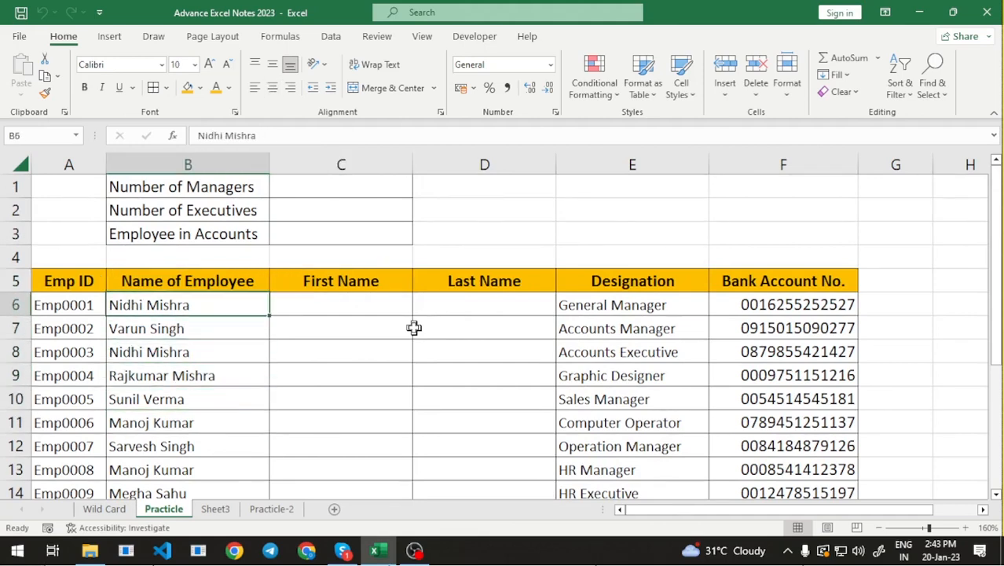
key(Right)
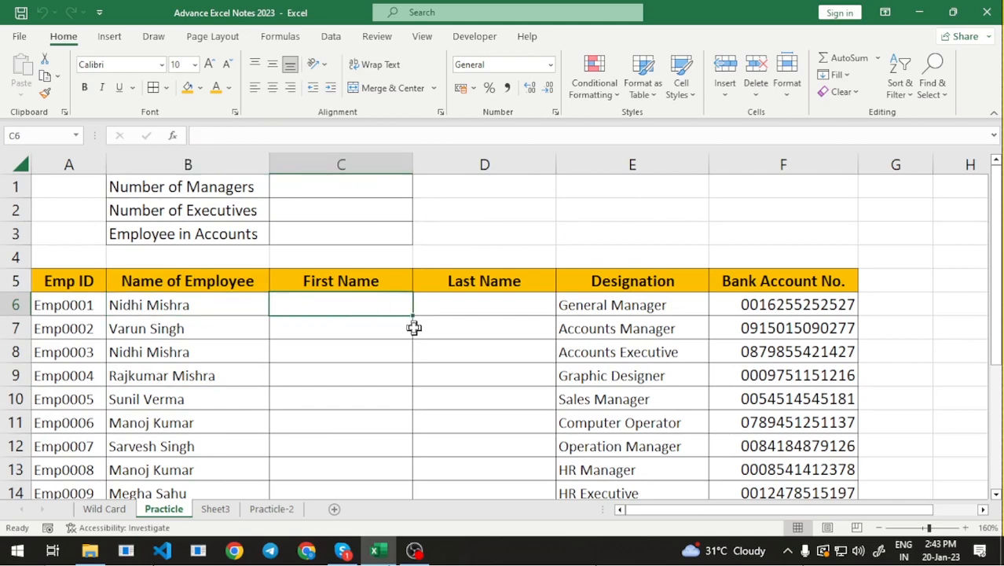
key(Right)
key(Left)
key(Left)
key(Right)
key(Left)
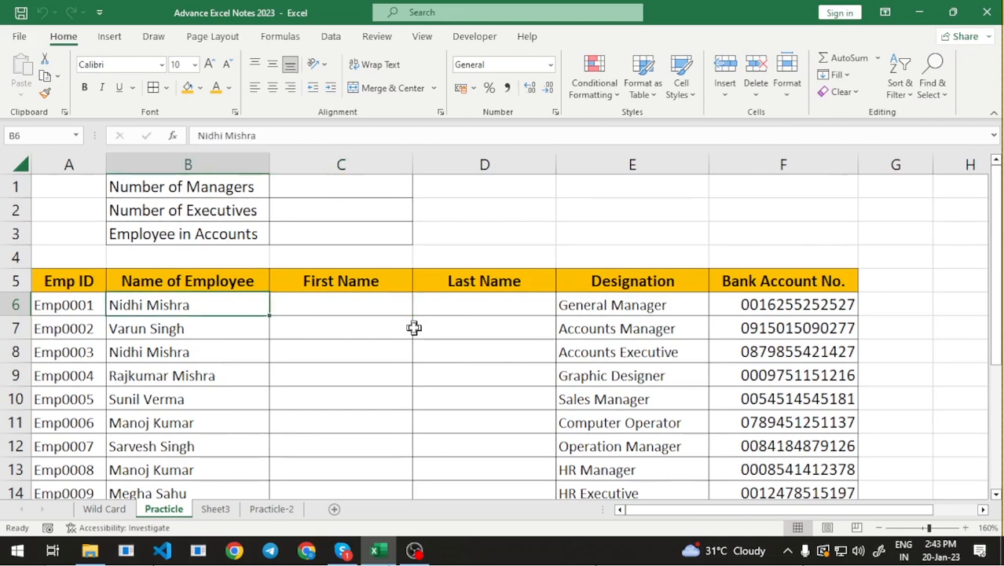
key(Right)
key(Left)
key(Left)
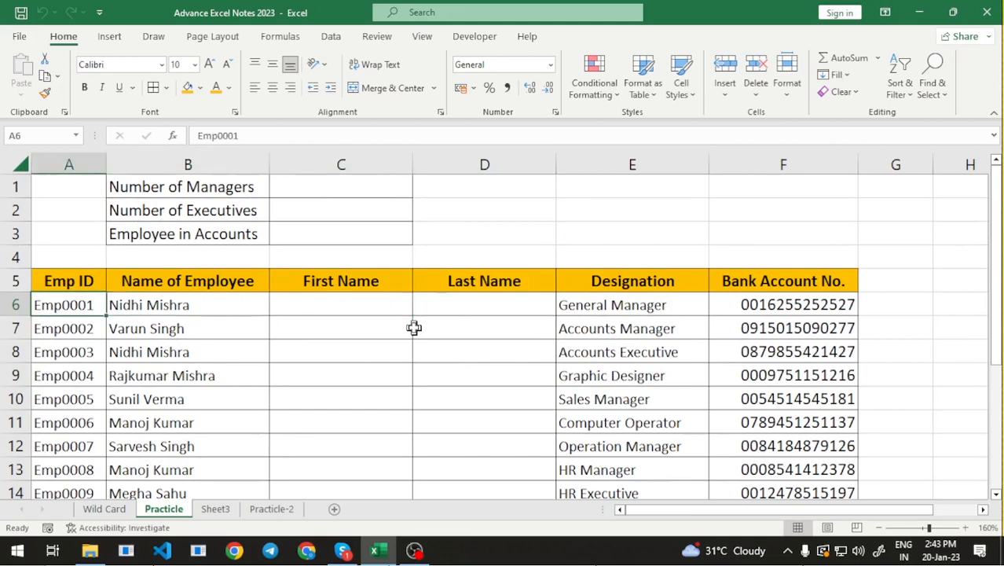
key(Right)
scroll(193, 399, down, 2)
scroll(190, 402, up, 2)
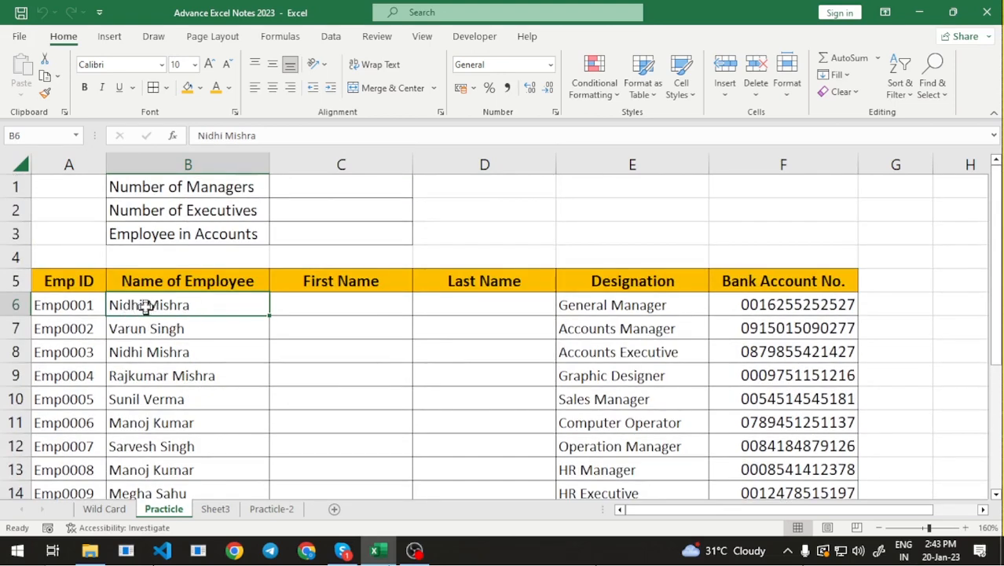
click(323, 310)
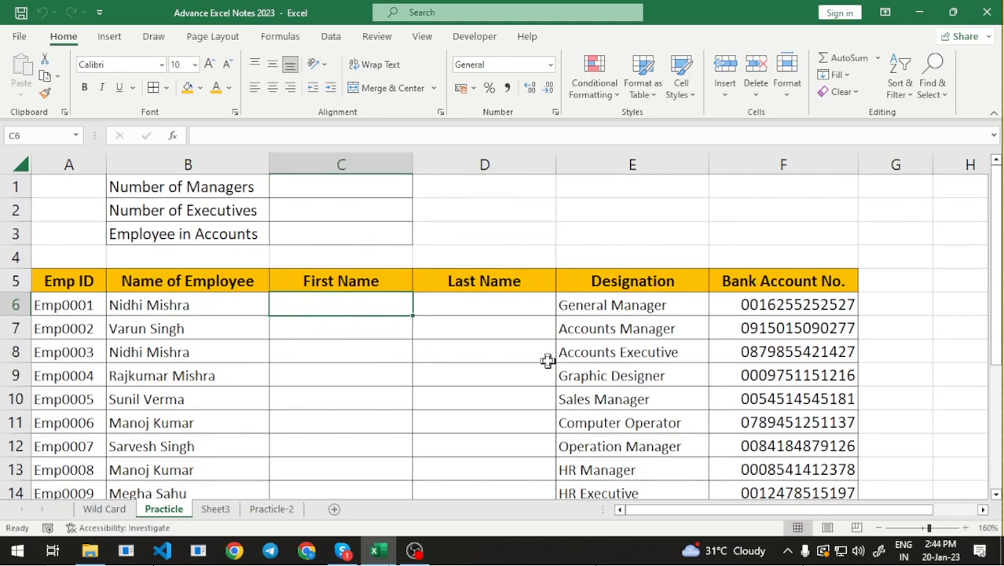
Copy all the employee names in B6:B21 into both the First Name and Last Name columns, starting at row 6.
key(Left)
key(shift+Down)
key(shift+Down)
key(shift+Down)
key(shift+Down)
key(shift+Down)
key(shift+Down)
key(shift+Down)
key(shift+Down)
key(shift+Down)
key(shift+Down)
key(shift+Down)
key(shift+Down)
key(shift+Down)
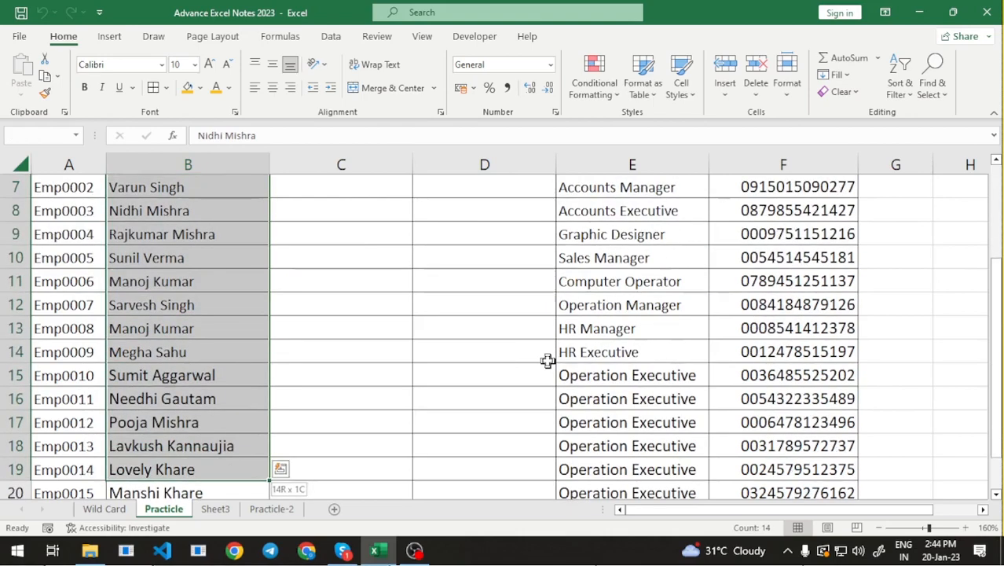
key(shift+Down)
key(shift+Down)
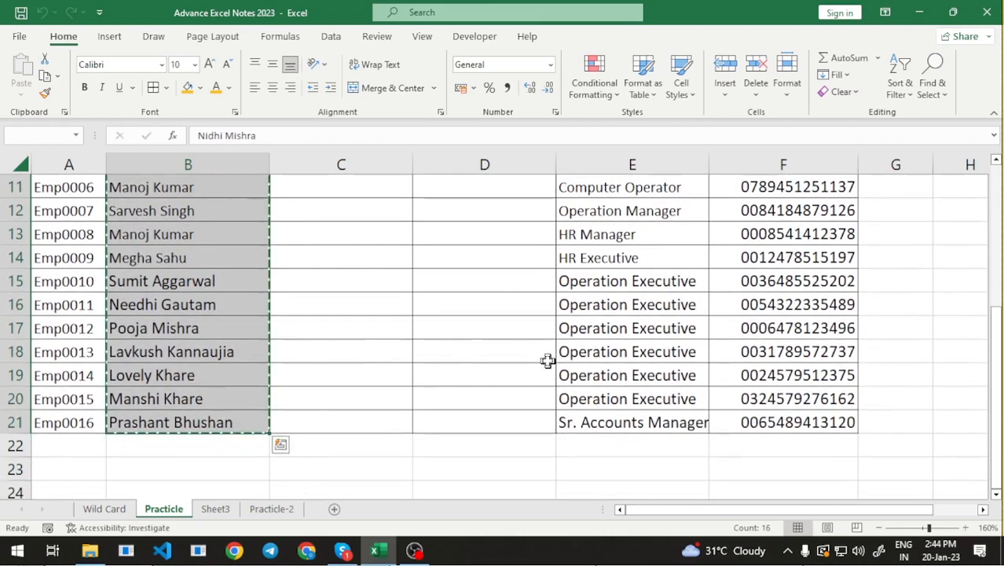
key(ctrl+c)
key(Right)
key(ctrl+v)
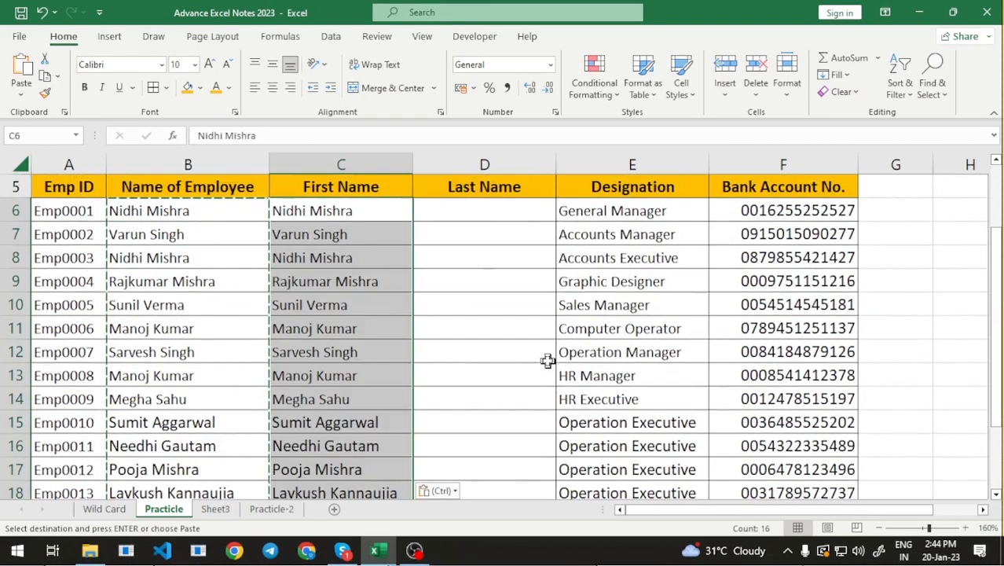
key(Right)
key(ctrl+v)
Replace all matches of a space followed by an asterisk with nothing in C6:C21 to leave only the first names.
key(Left)
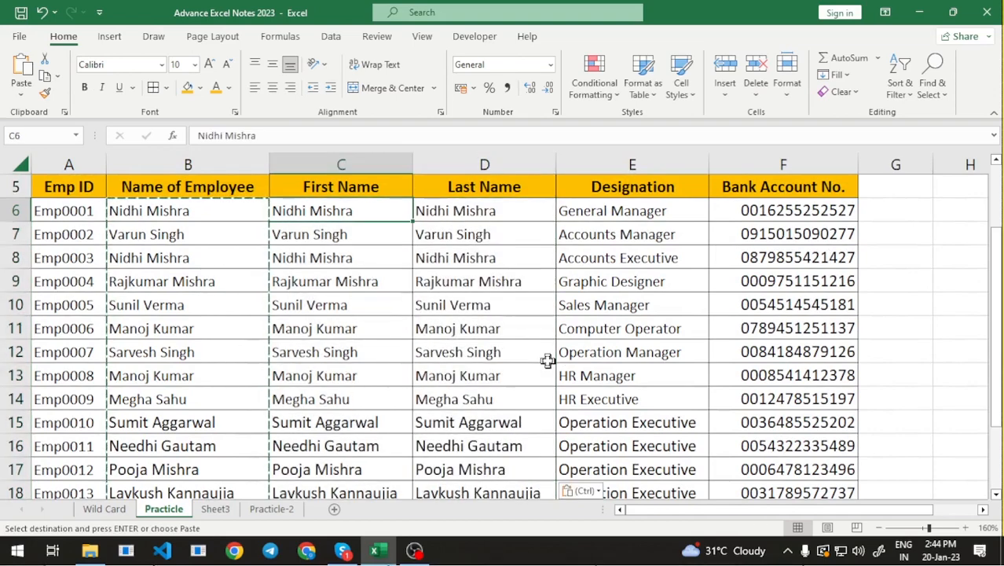
key(ctrl+shift+Down)
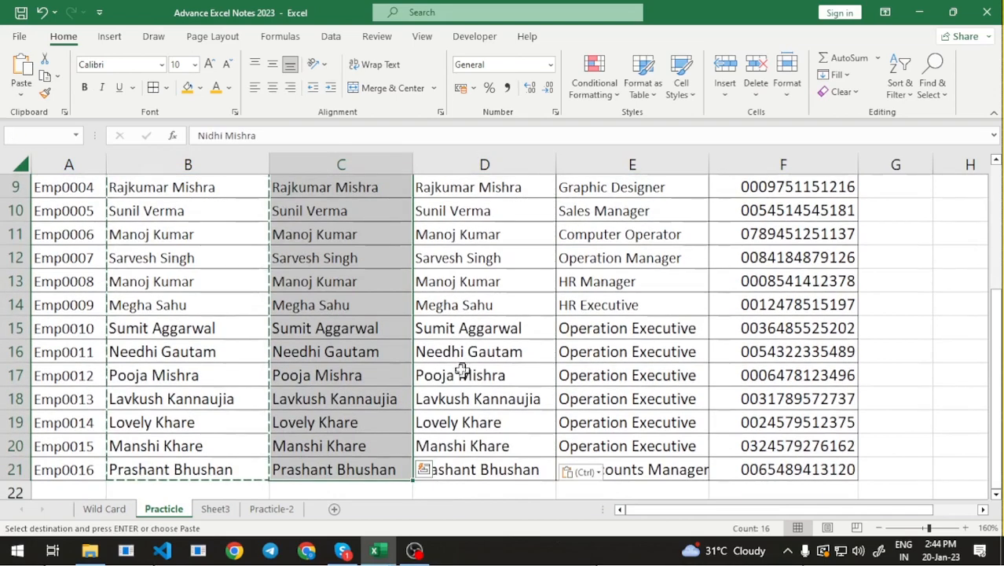
scroll(462, 371, up, 3)
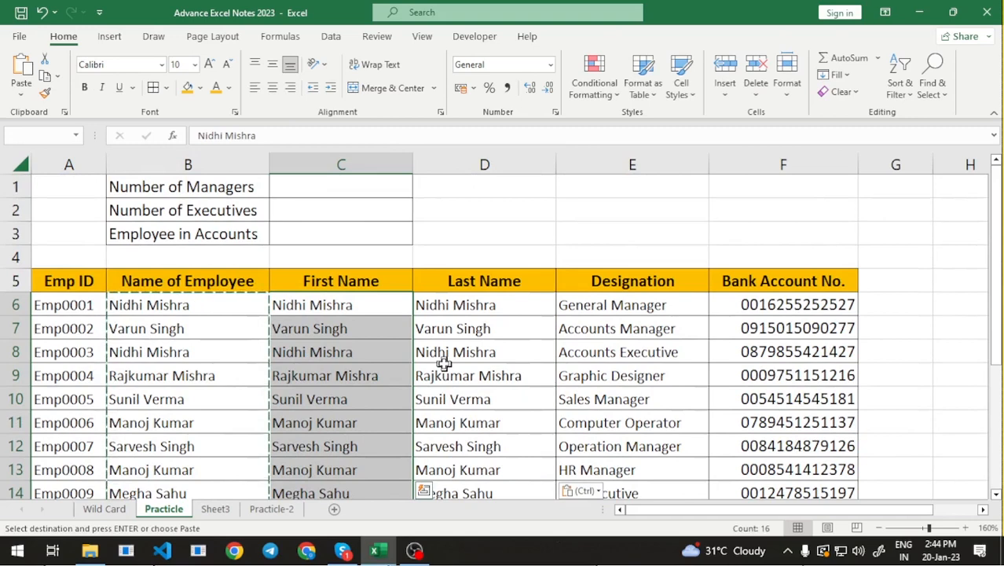
key(ctrl+h)
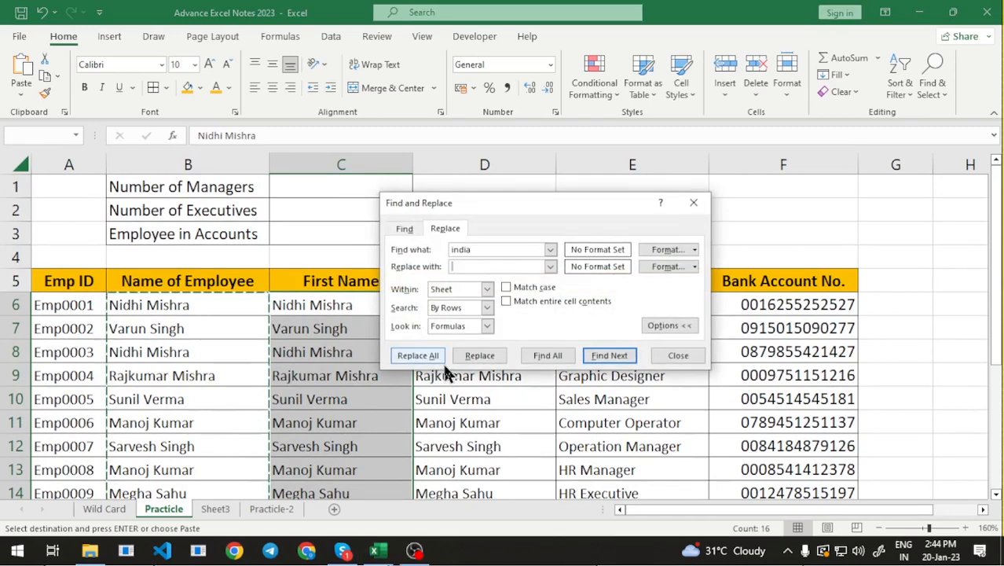
drag(478, 251, 423, 247)
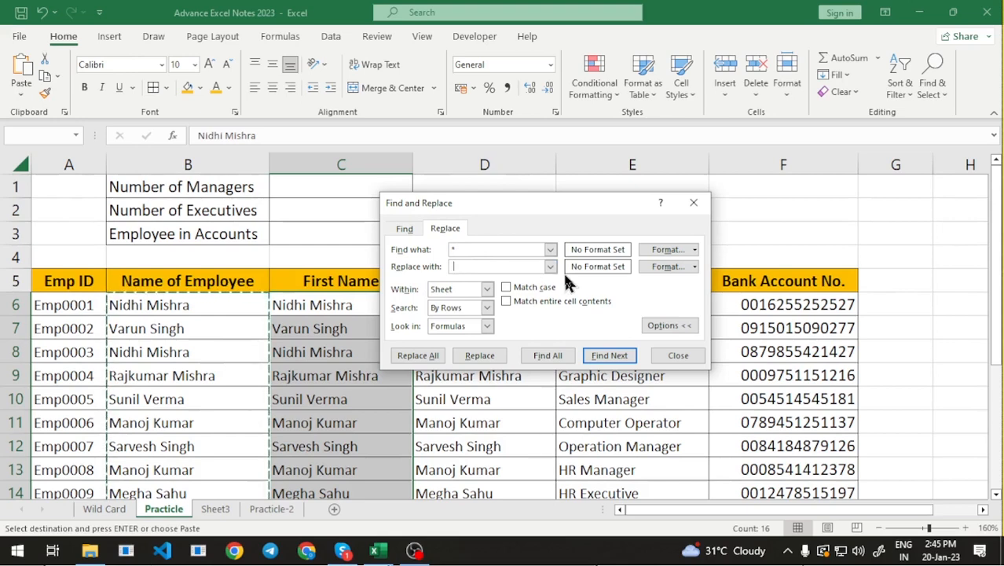
click(455, 250)
key(BackSpace)
text(*)
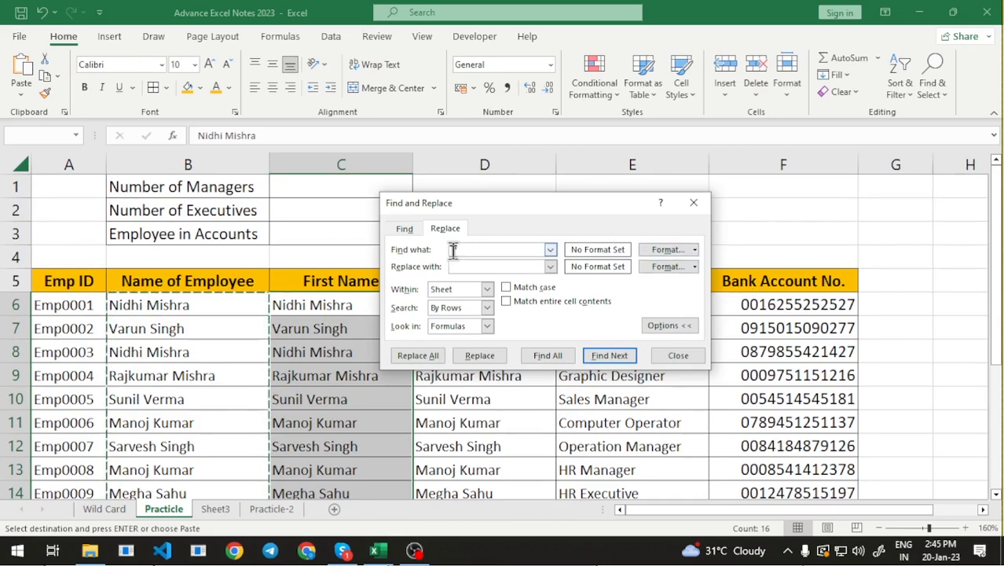
text(*)
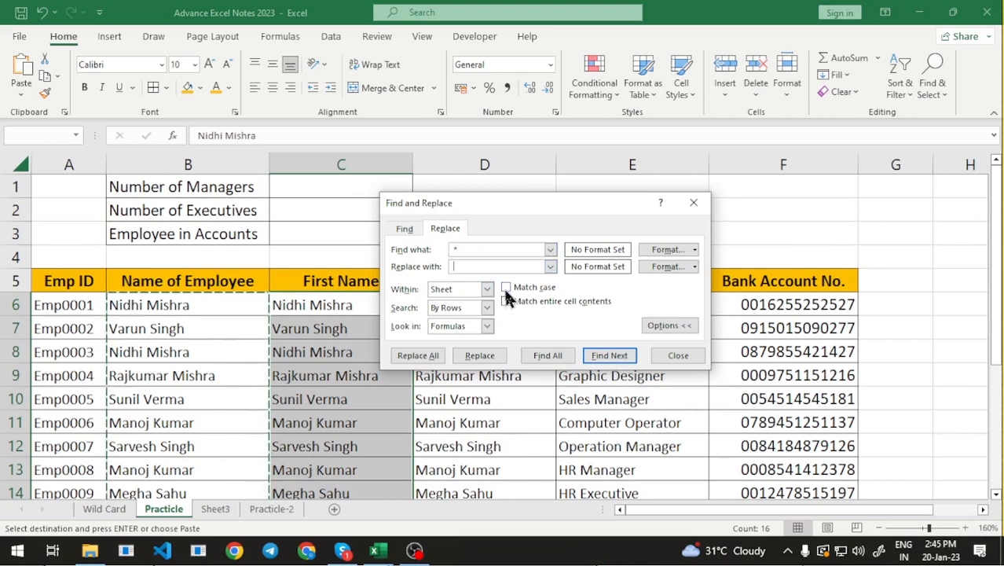
click(418, 358)
click(507, 316)
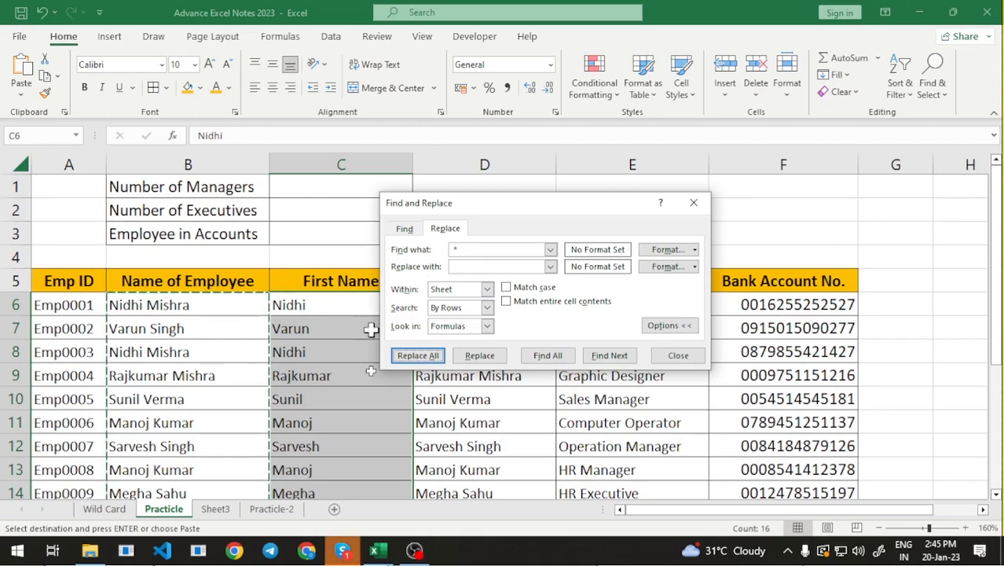
click(465, 267)
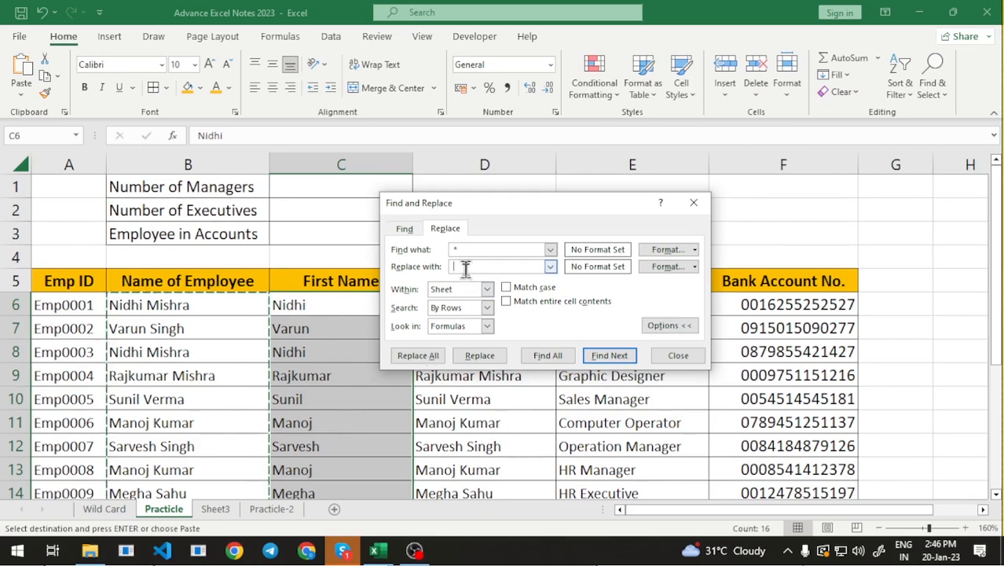
click(668, 355)
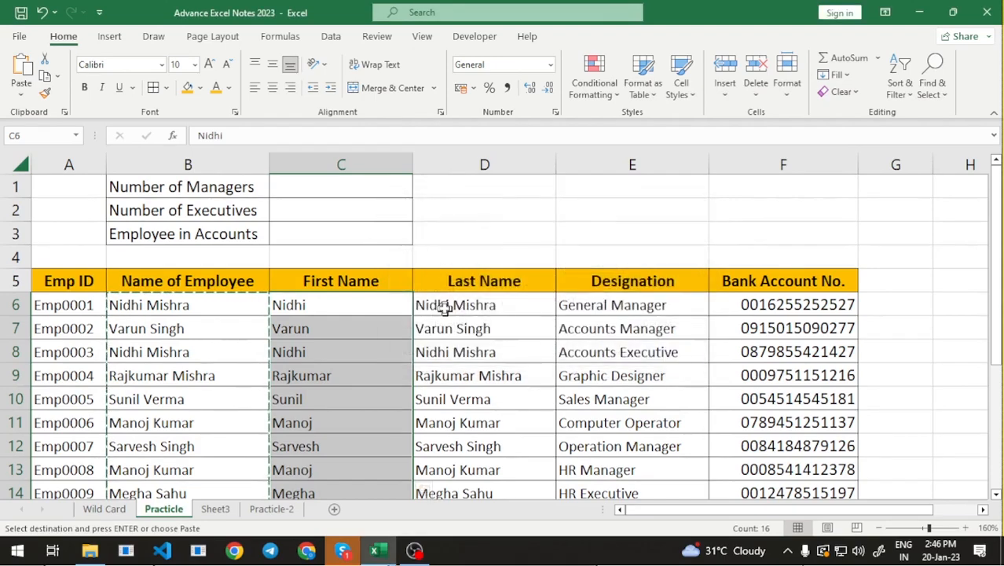
Strip the first names from the Last Name cells D6:D21 by replacing all matches of an asterisk wildcard pattern covering the text before the surname.
click(444, 308)
key(Up)
key(Down)
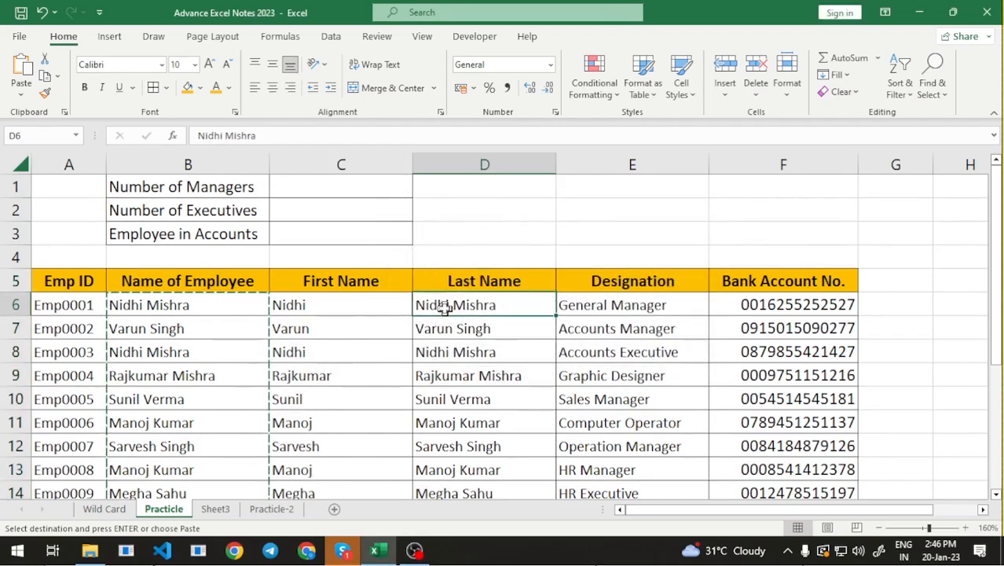
key(ctrl+shift+Down)
scroll(444, 308, up, 3)
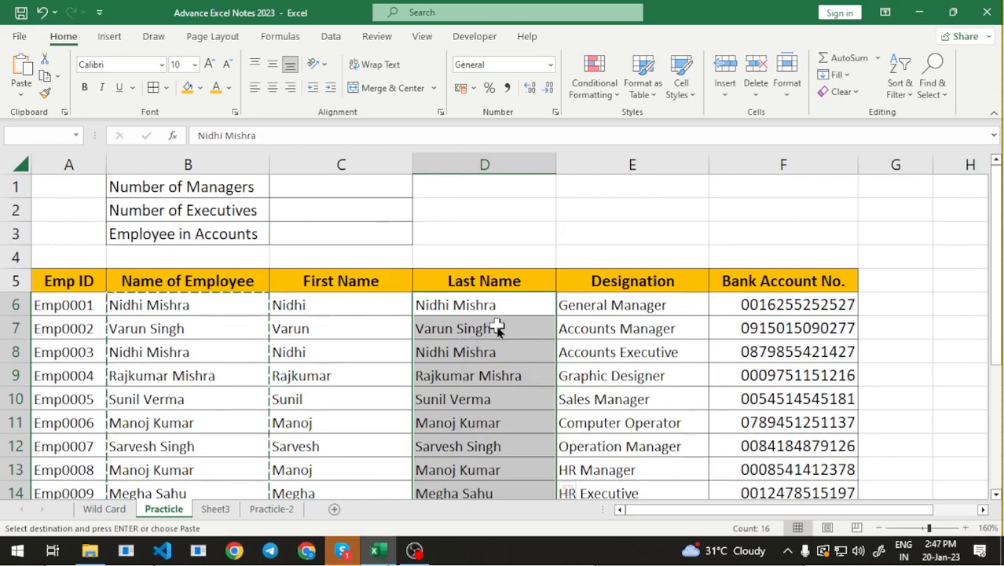
key(ctrl+h)
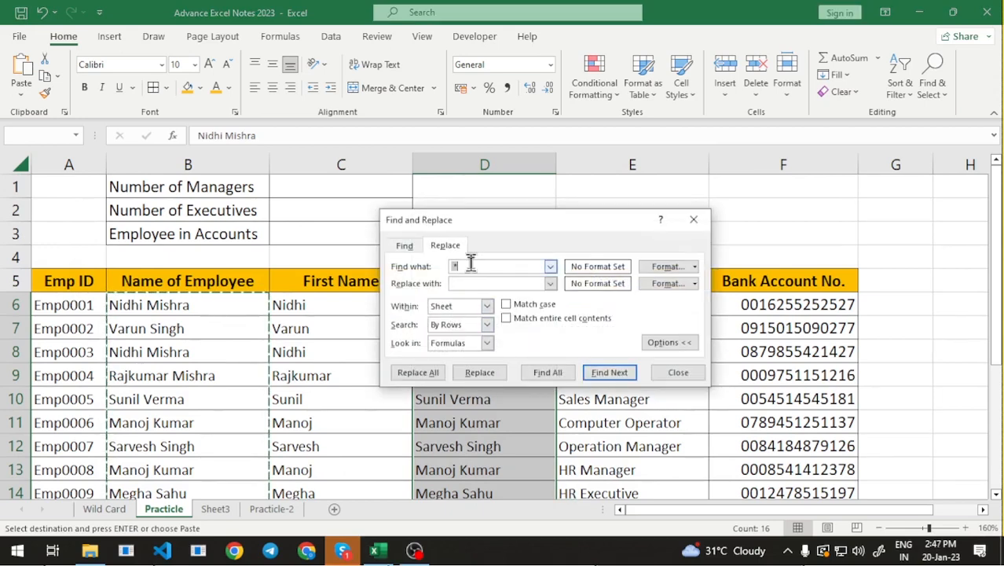
click(477, 265)
click(460, 285)
click(417, 373)
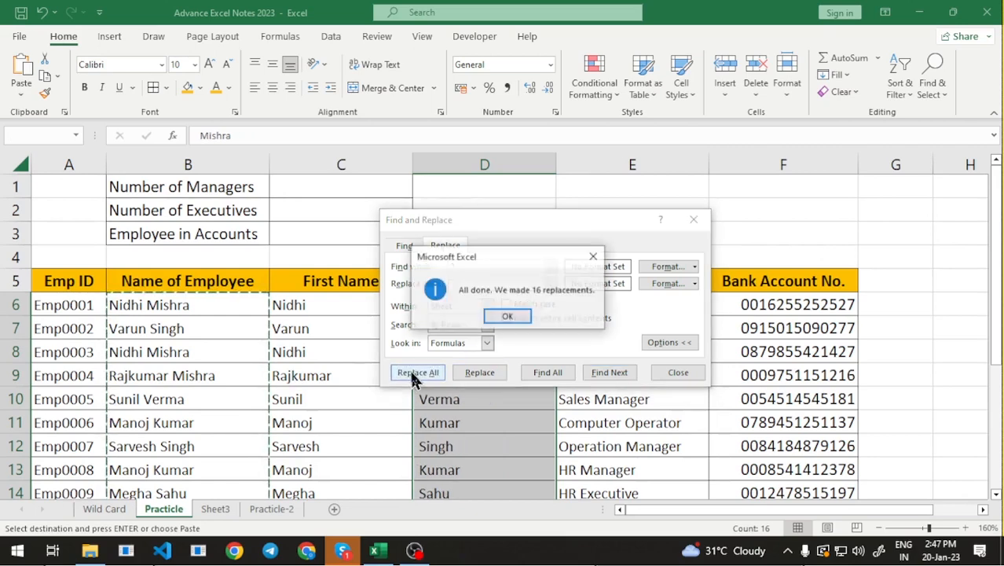
click(513, 319)
click(679, 373)
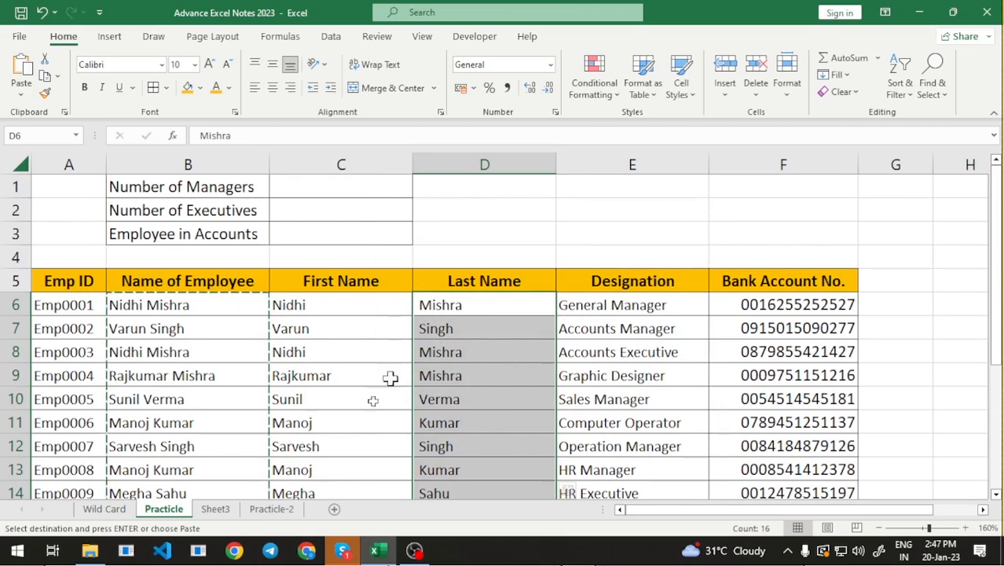
Check the split First Name and Last Name columns against the full employee names.
scroll(350, 420, down, 2)
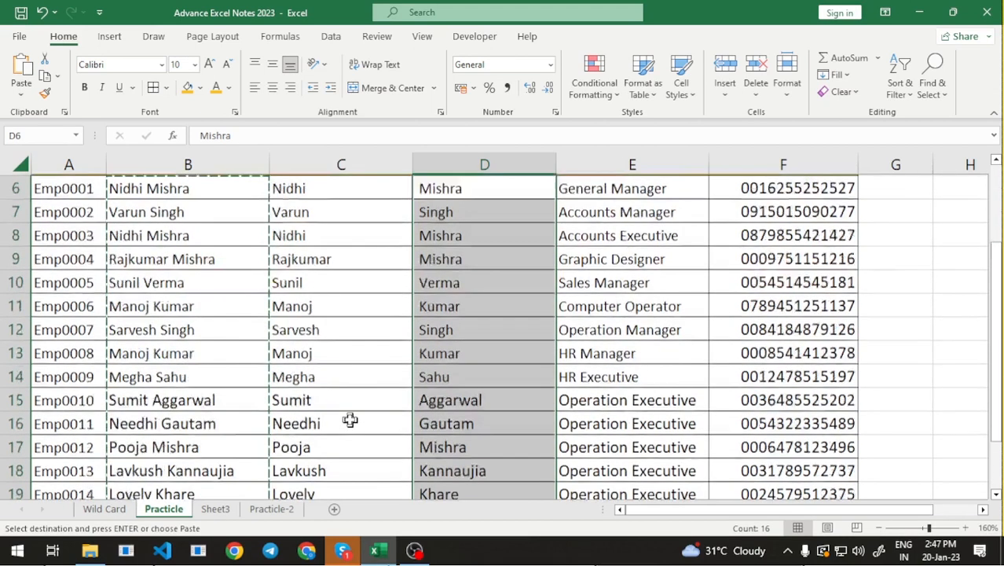
scroll(350, 421, up, 2)
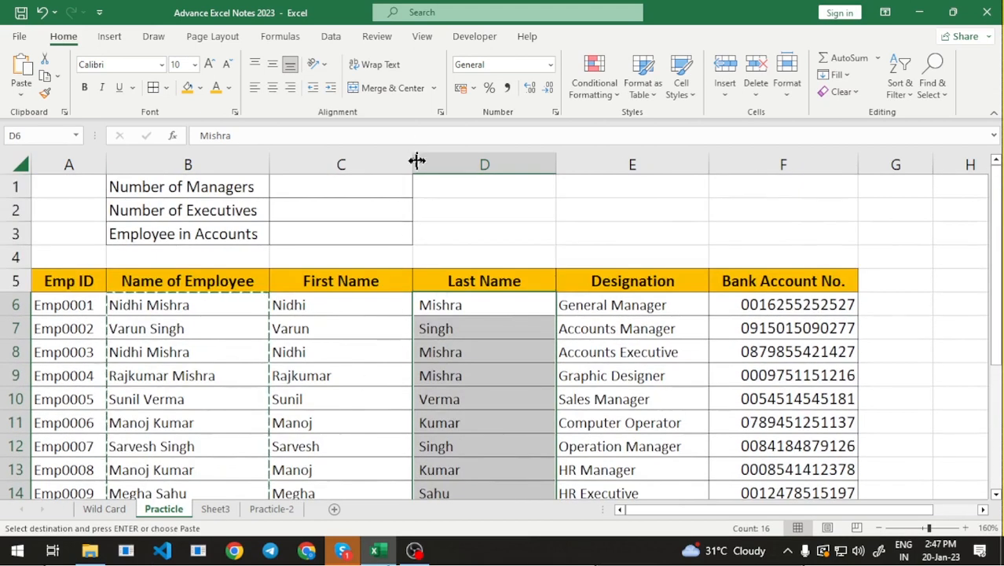
click(497, 331)
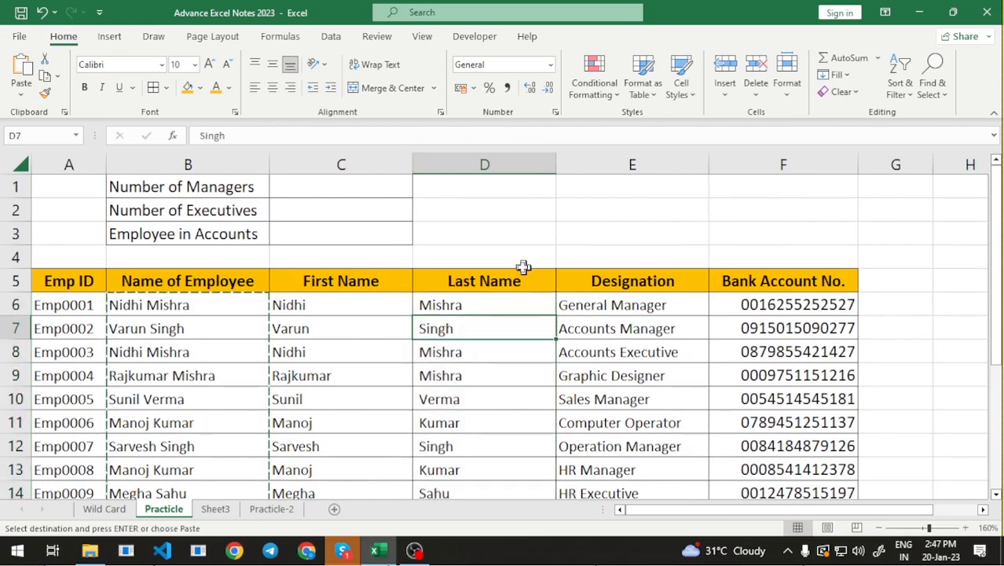
scroll(480, 329, down, 2)
scroll(404, 385, up, 2)
scroll(405, 385, down, 2)
scroll(405, 385, up, 2)
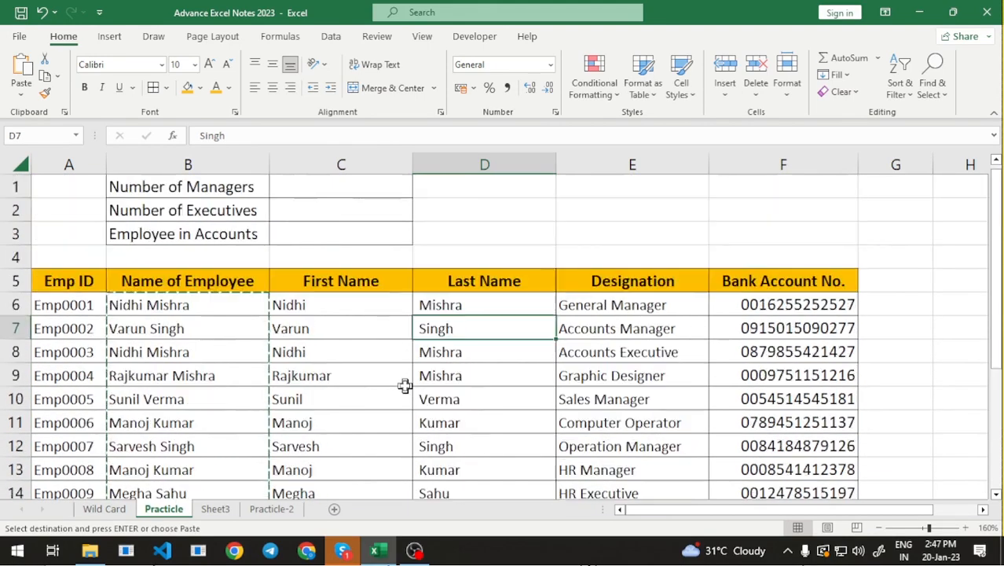
Examine the Designation column alongside the Number of Managers, Number of Executives and Employee in Accounts labels.
click(209, 281)
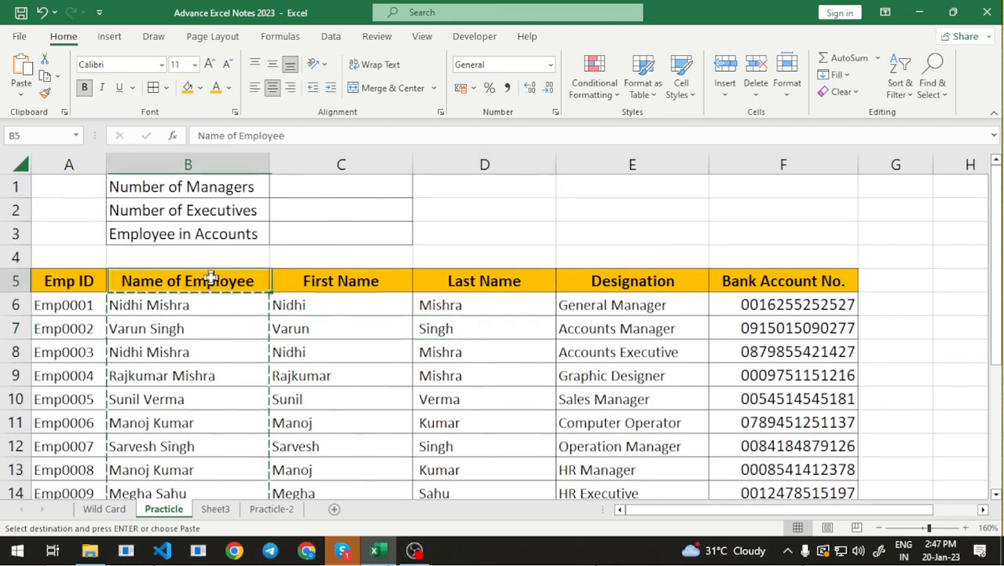
click(601, 287)
click(147, 179)
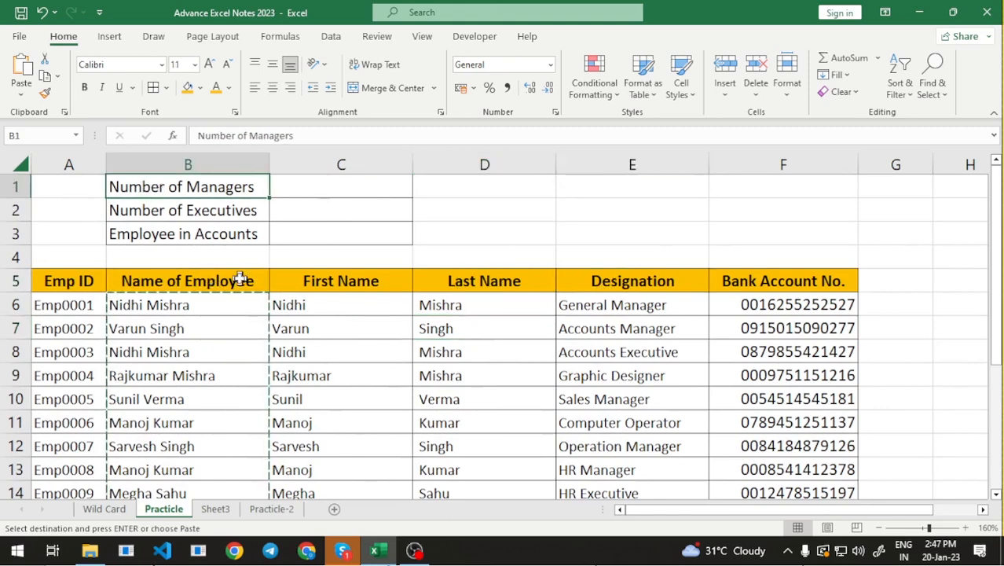
key(Right)
key(Right)
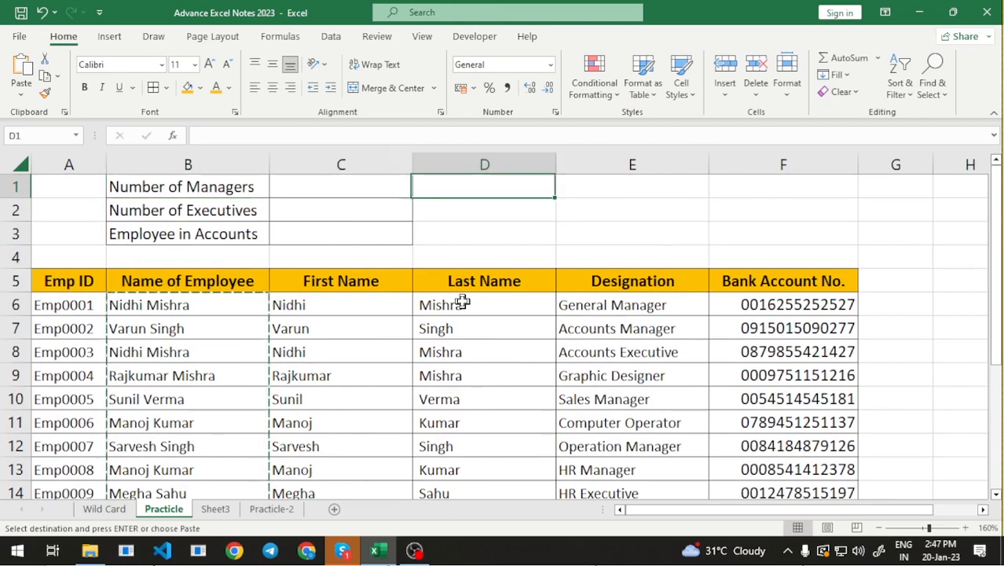
key(Down)
key(Right)
key(Down)
key(Down)
key(Down)
key(Down)
key(Down)
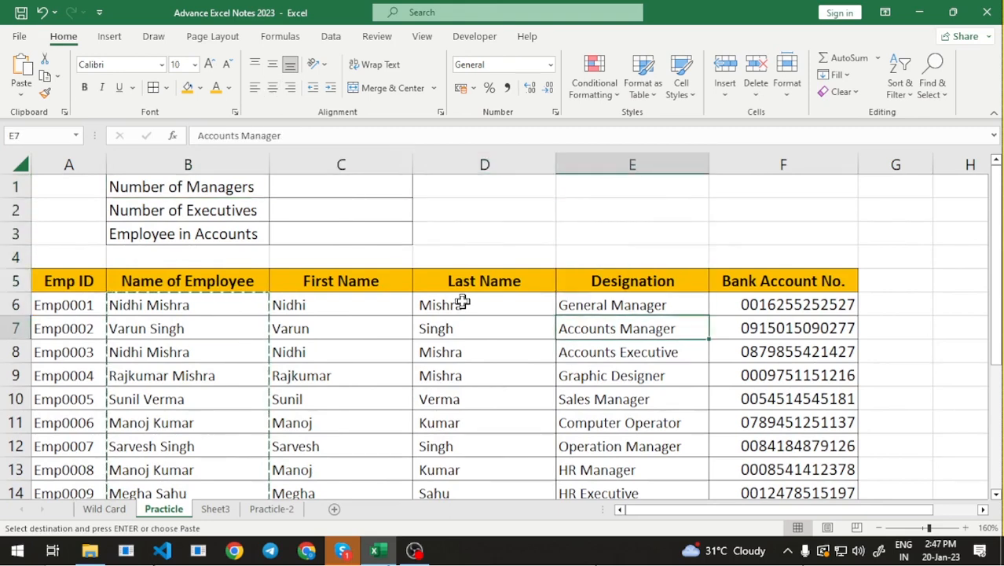
key(Up)
key(Down)
key(Down)
key(Down)
key(Down)
key(Down)
key(Down)
key(Down)
key(Down)
key(Down)
key(Down)
key(Down)
key(Down)
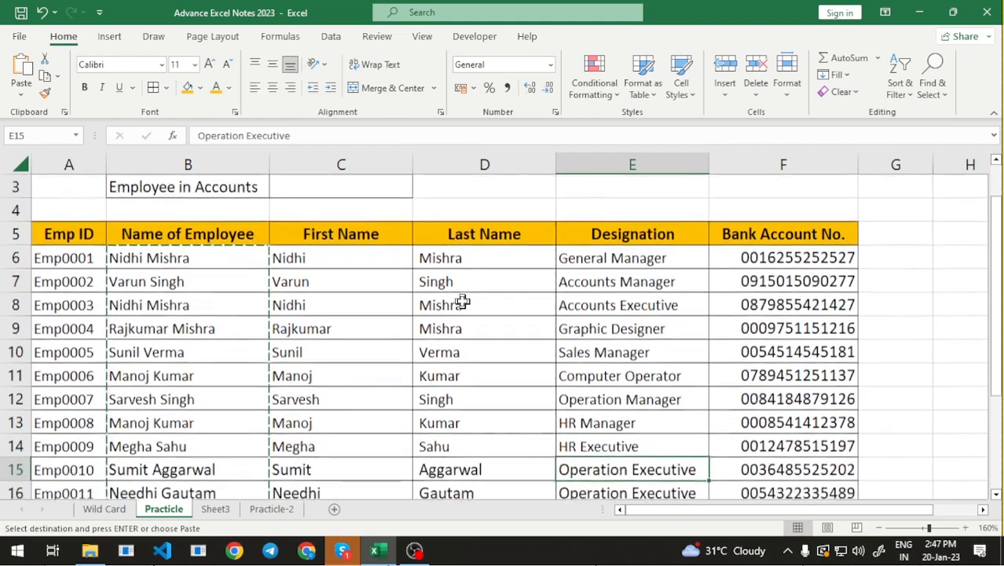
key(Up)
key(Up)
key(Up)
key(Up)
key(Up)
key(Up)
key(Up)
key(Up)
key(Up)
key(Up)
key(Up)
key(Up)
key(Up)
key(Up)
key(Up)
key(Up)
key(Up)
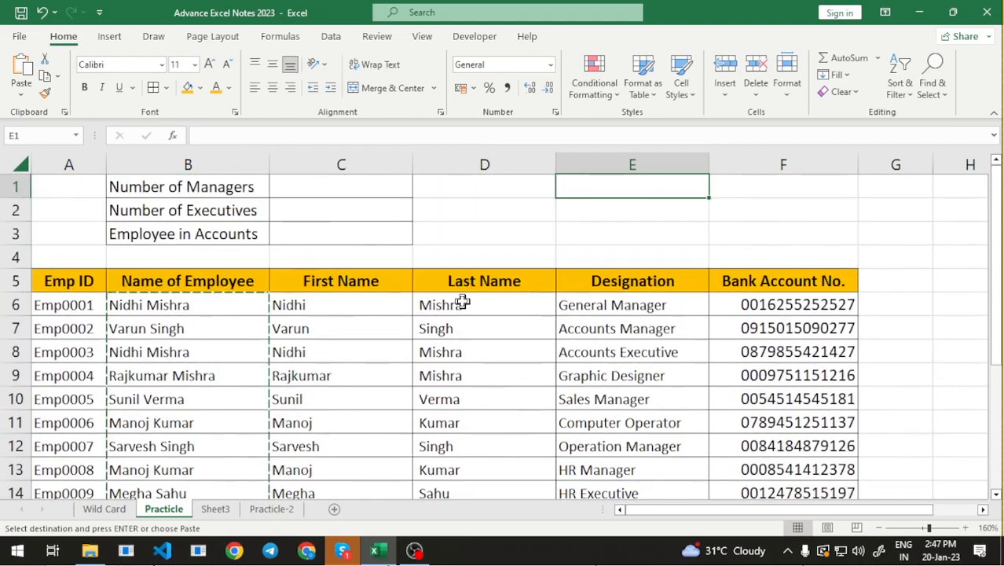
key(Left)
key(Left)
key(Left)
key(Right)
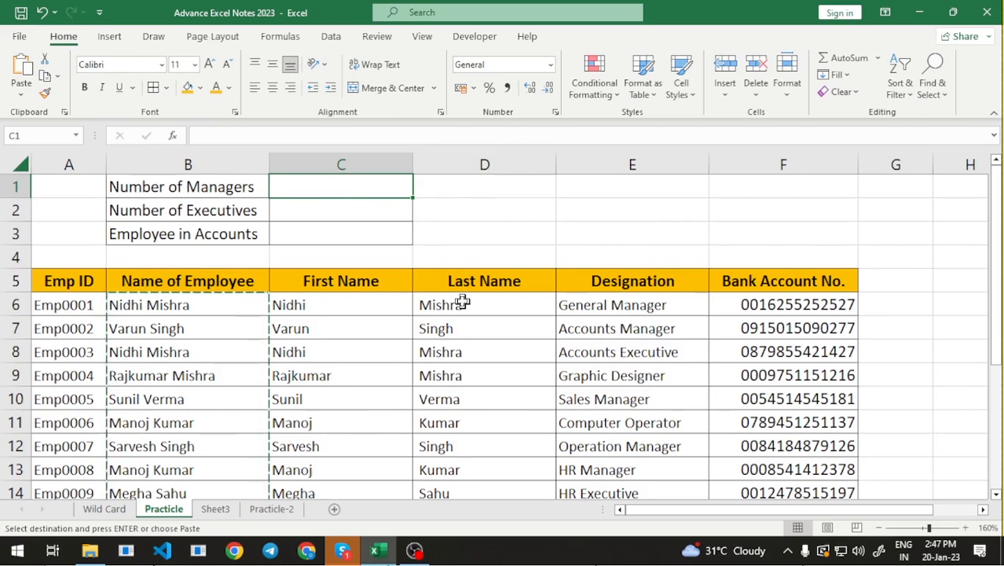
key(Right)
key(Right)
key(Down)
key(Down)
key(Left)
key(Left)
key(Left)
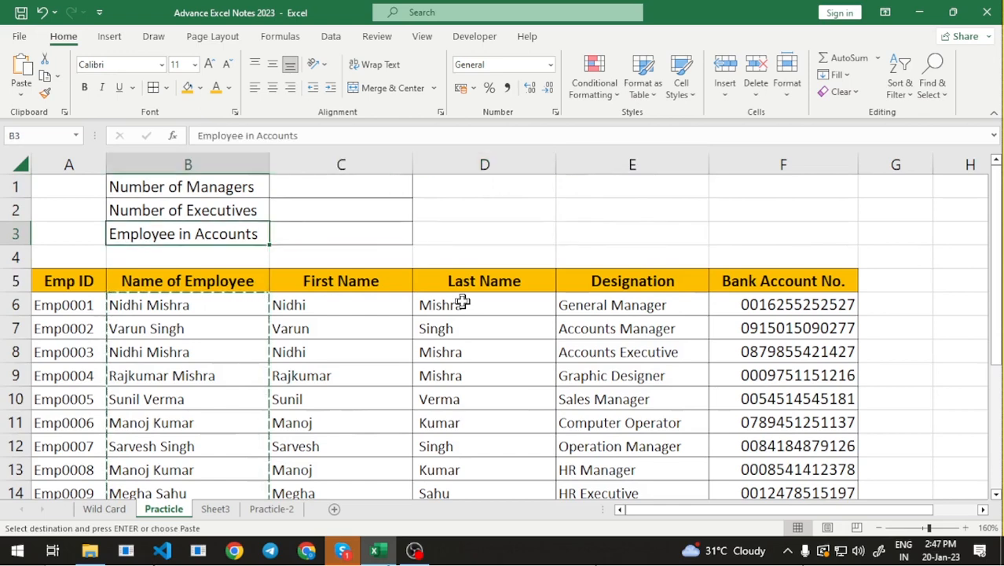
Start a COUNTIF formula in the Number of Managers cell C1 with the Designation cells E6:E21 as its range.
key(Up)
key(Up)
key(Right)
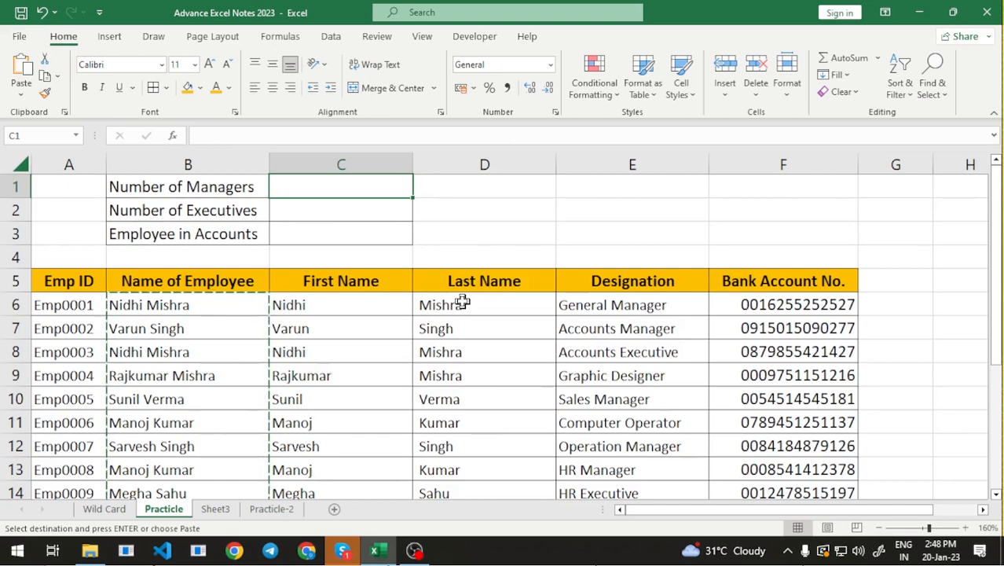
text(=co)
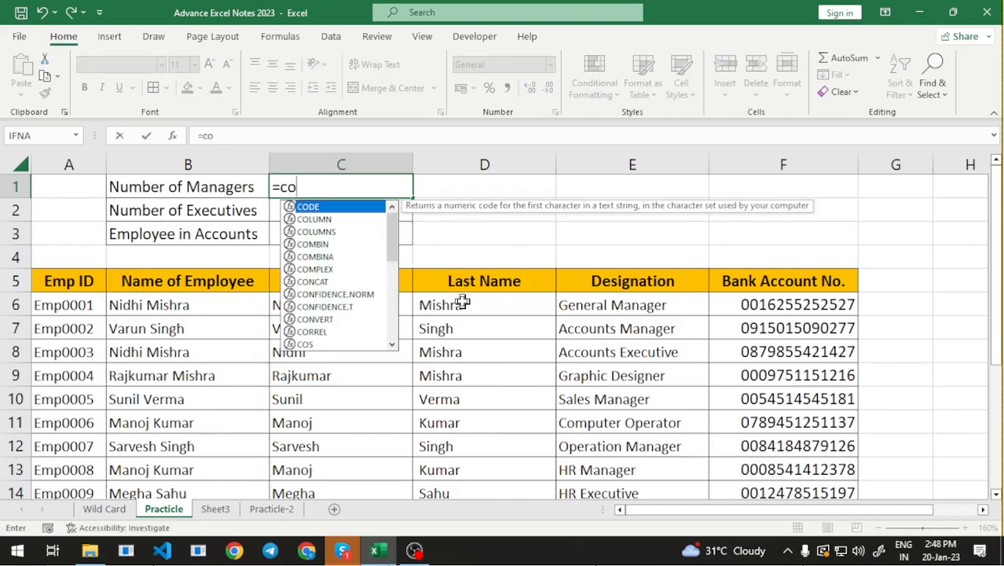
text(unti)
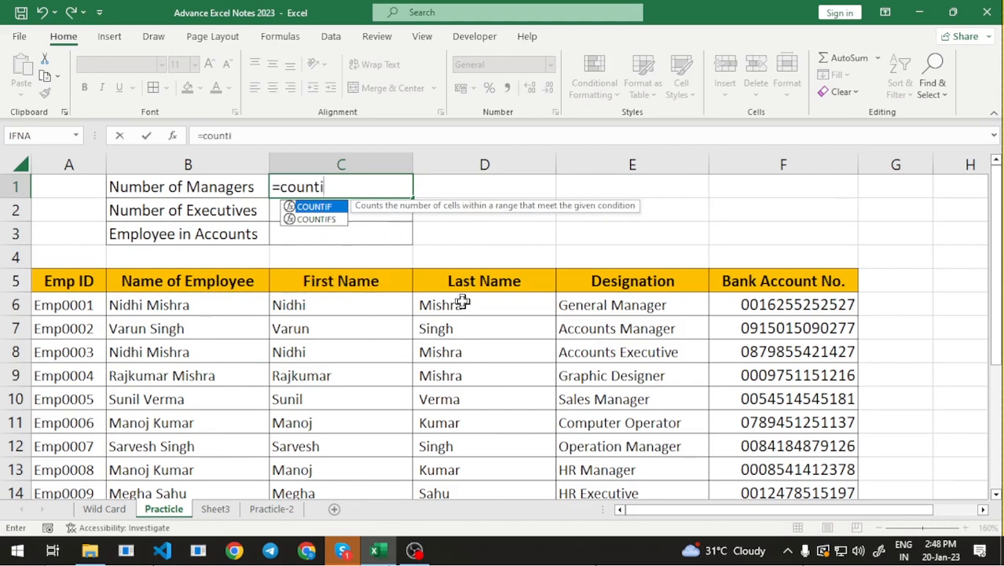
text(f()
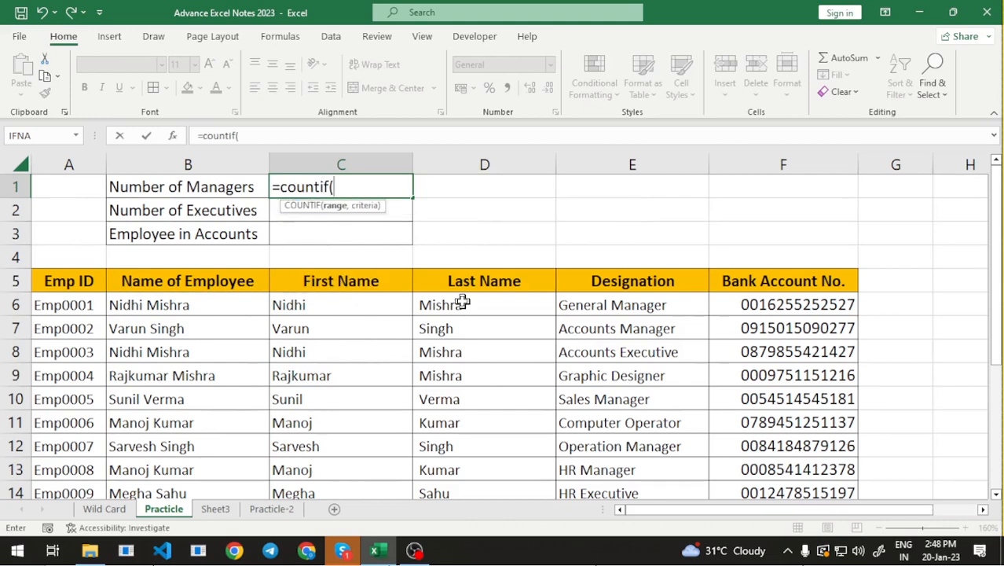
key(Right)
key(Right)
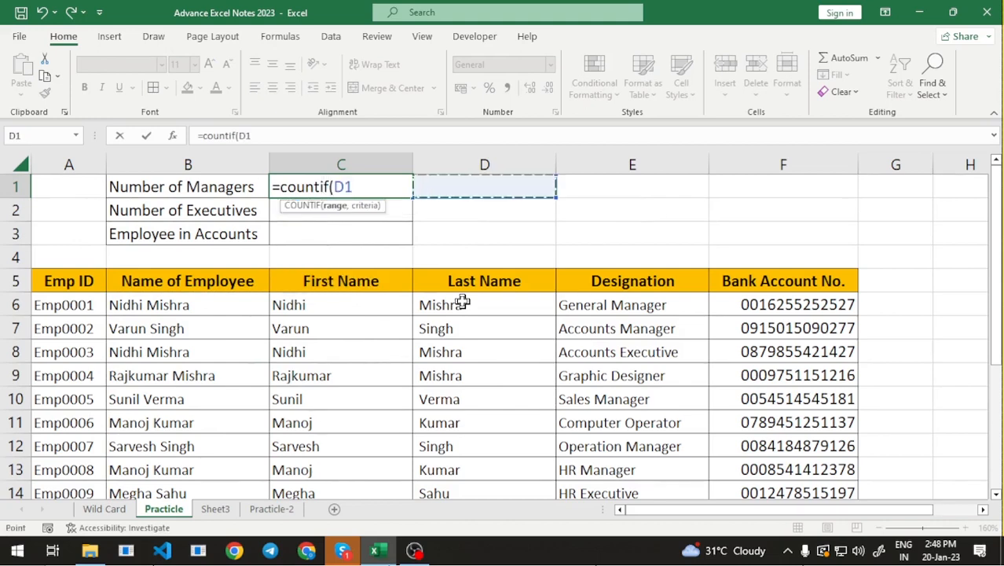
key(Down)
key(Down)
key(Down)
key(Down)
key(Down)
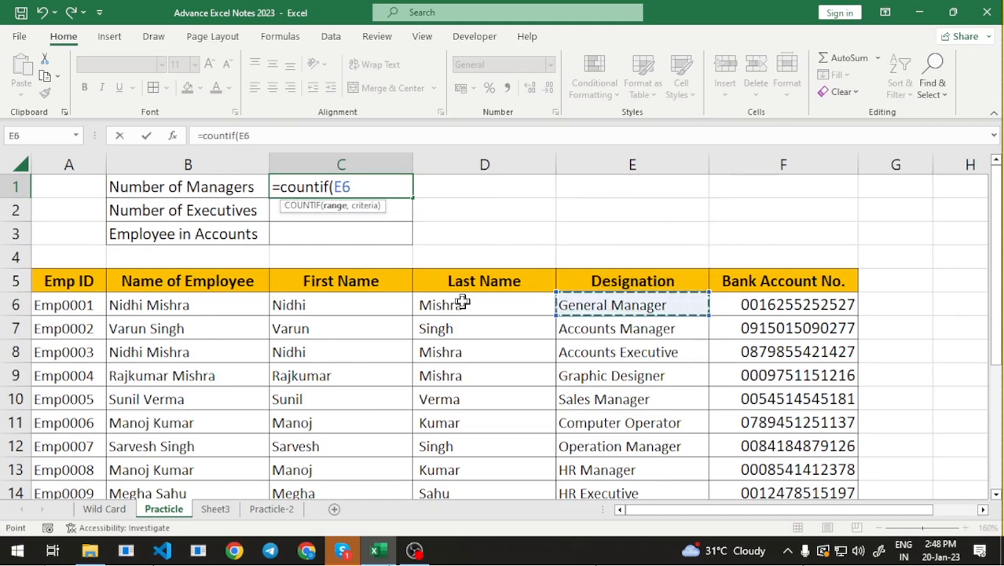
key(alt+shift)
key(ctrl+shift+Down)
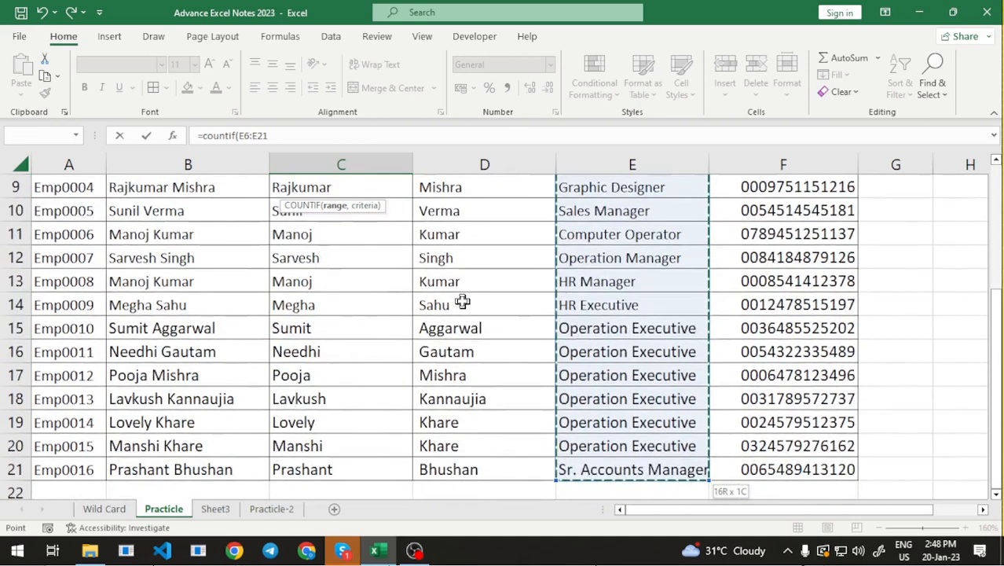
text(,)
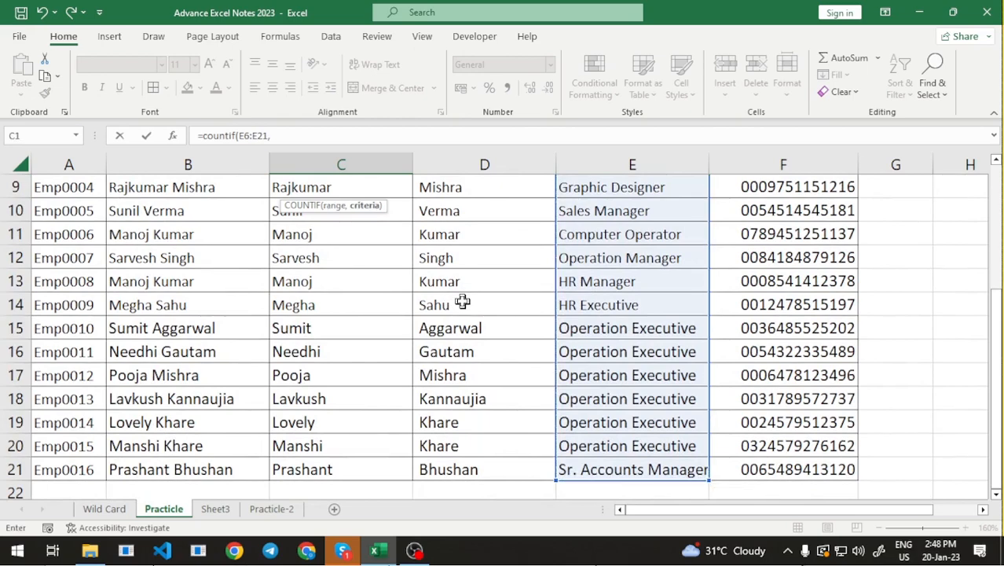
Complete the COUNTIF formula in C1 with the criterion "Manager".
scroll(398, 324, up, 3)
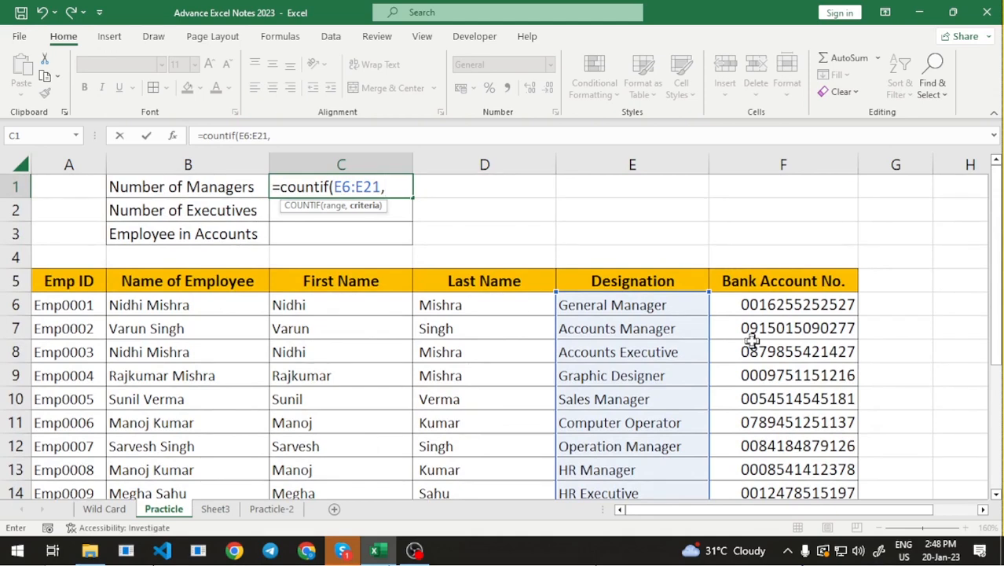
text("Manager"))
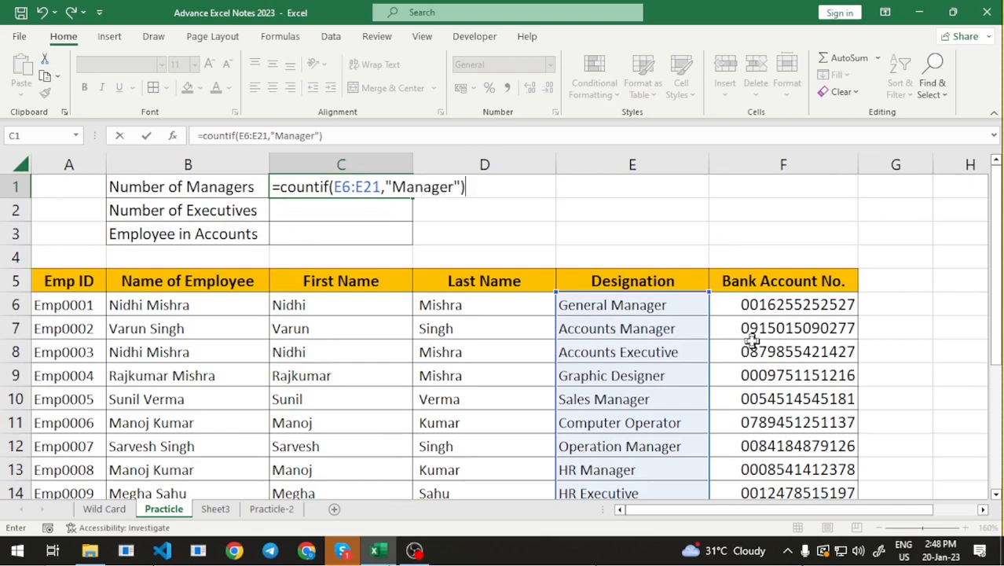
key(Return)
key(Up)
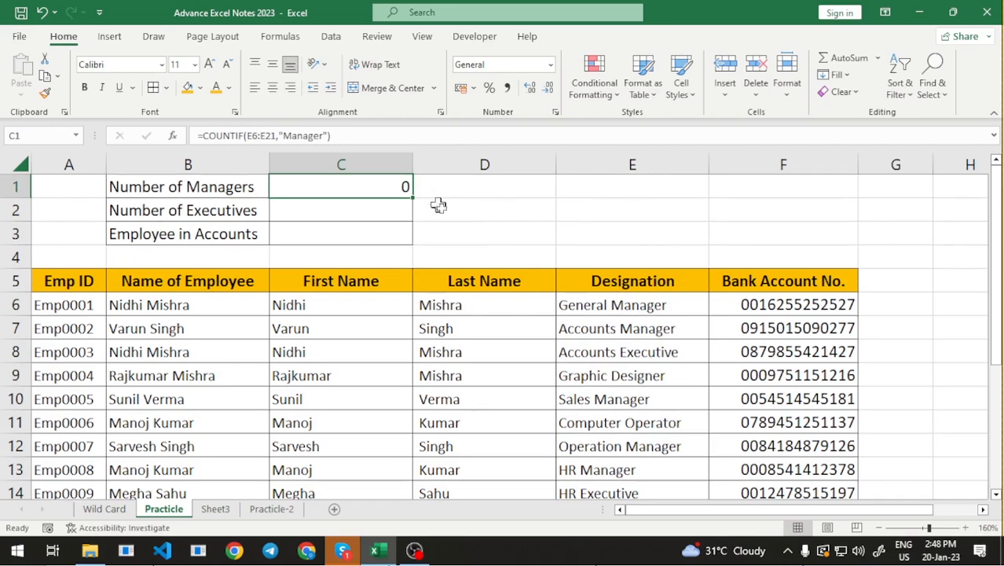
Change the criterion of the COUNTIF formula in C1 to "*Manager" so that any text may precede the word.
key(F2)
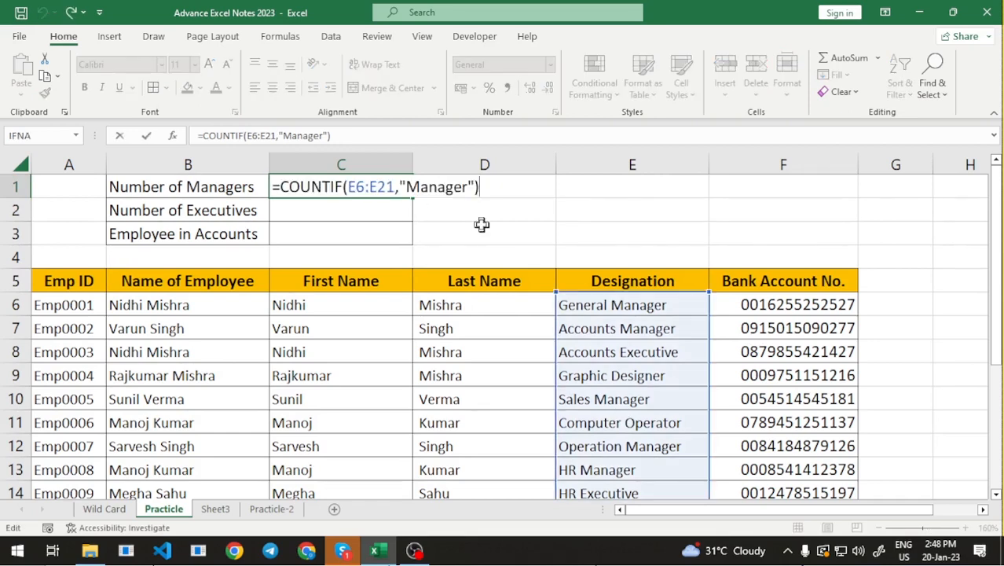
key(Left)
key(Left)
key(Left)
key(Left)
key(Left)
key(Right)
key(Right)
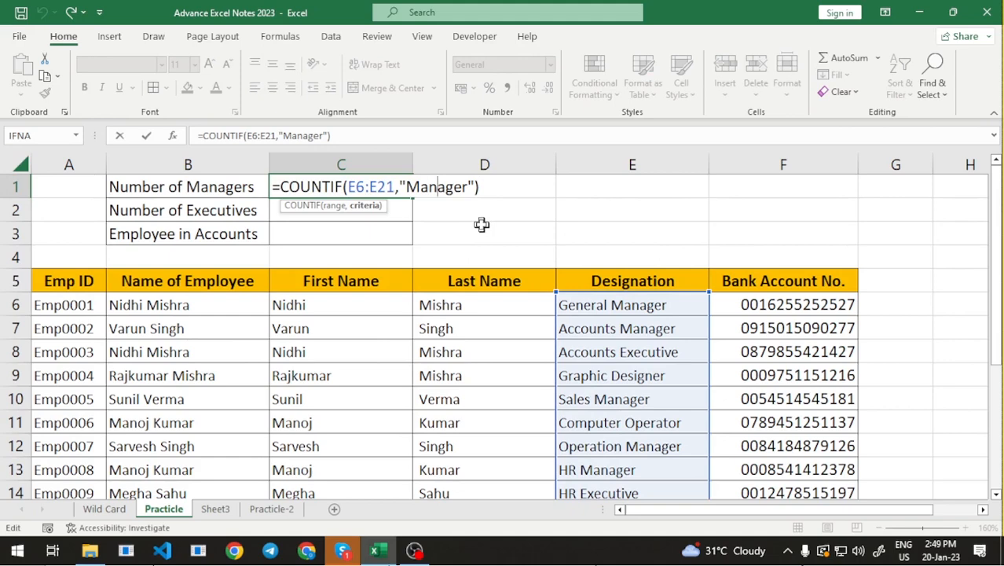
key(Left)
key(Left)
key(Left)
key(Left)
key(Right)
text(*)
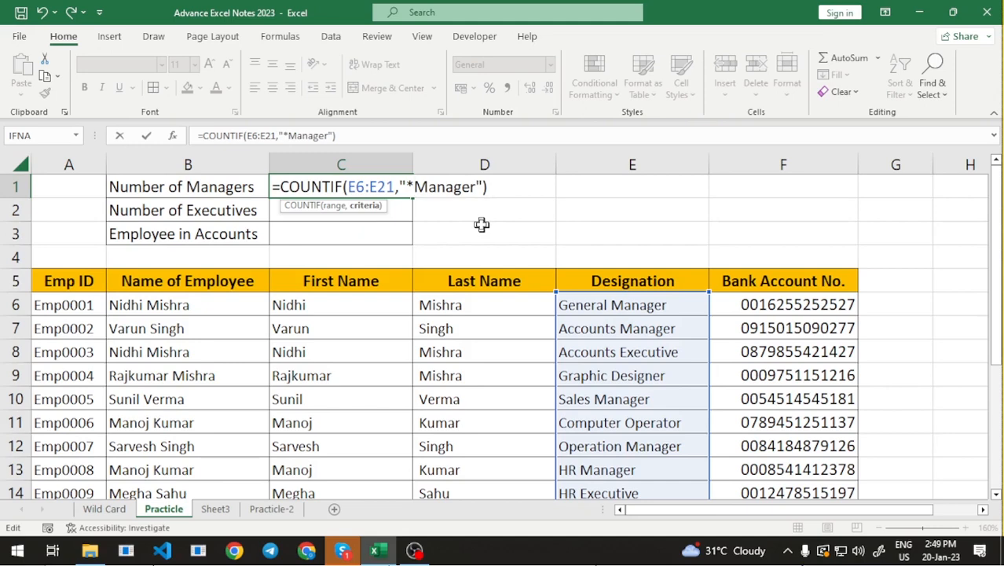
key(Left)
key(Left)
key(Right)
key(Right)
key(Right)
key(Right)
key(Return)
key(Up)
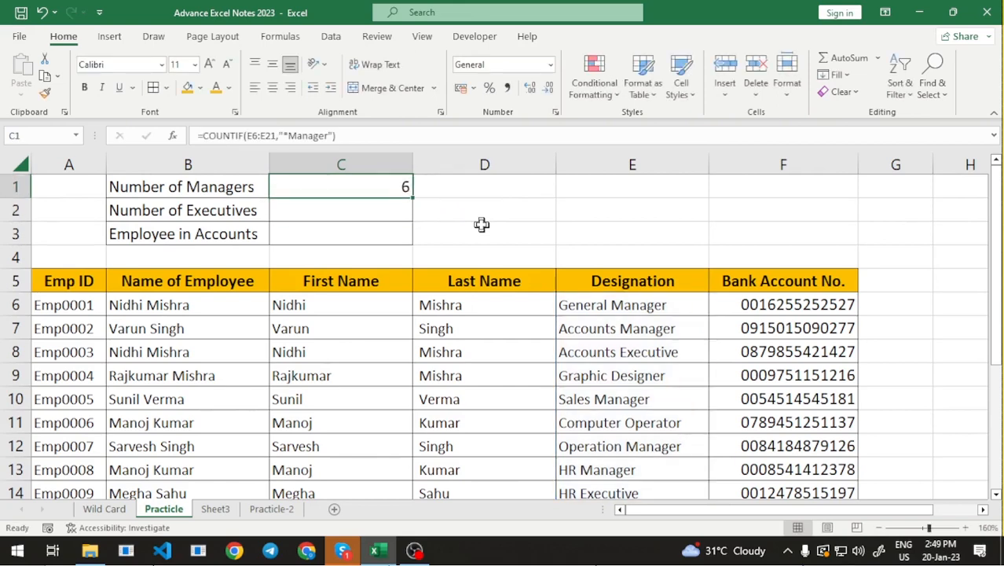
Go through the Designation entries down to the end of the list to verify the number of managers.
key(Left)
key(Right)
key(Right)
key(Right)
key(Down)
key(Down)
key(Down)
key(Down)
key(Down)
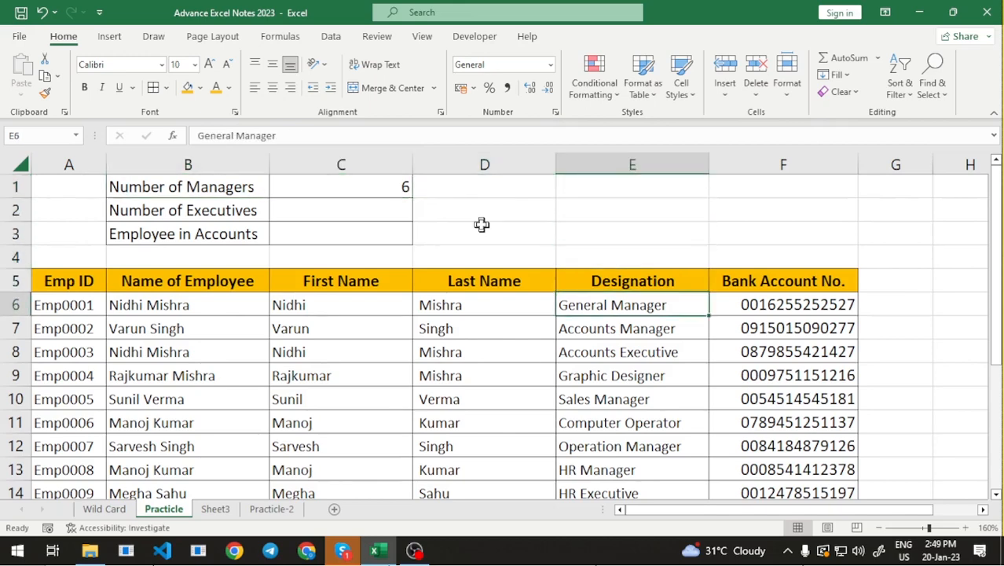
key(Down)
key(Down)
key(Down)
key(Down)
key(Down)
key(Down)
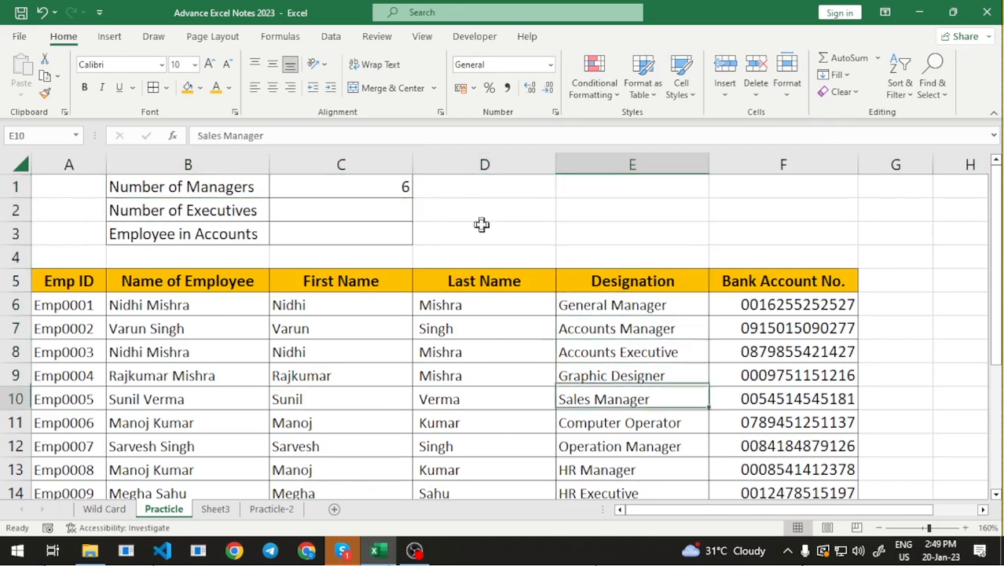
key(Down)
key(Down)
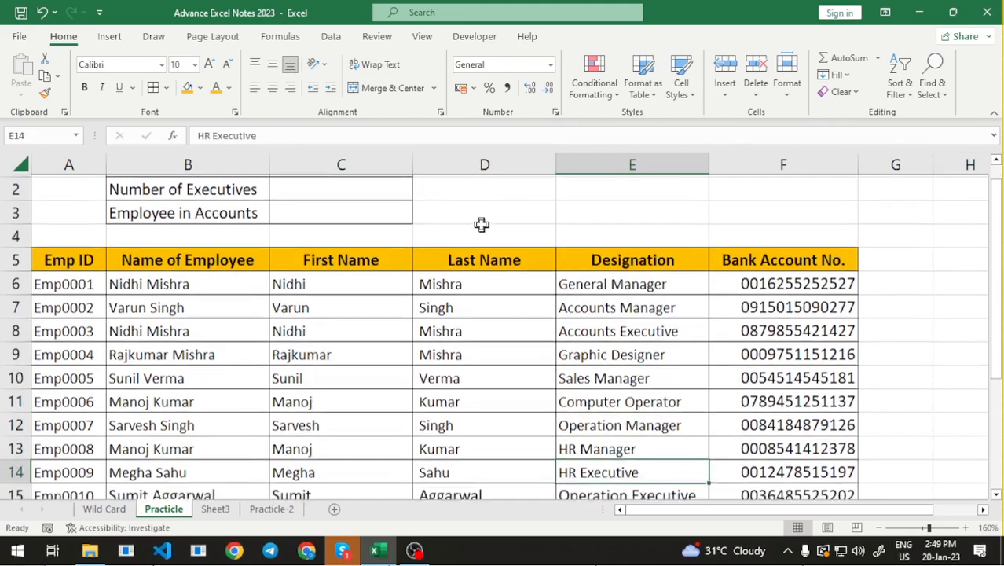
key(Down)
key(Up)
key(Up)
key(Down)
key(Down)
key(Down)
key(Down)
key(Down)
key(Down)
key(Down)
key(Down)
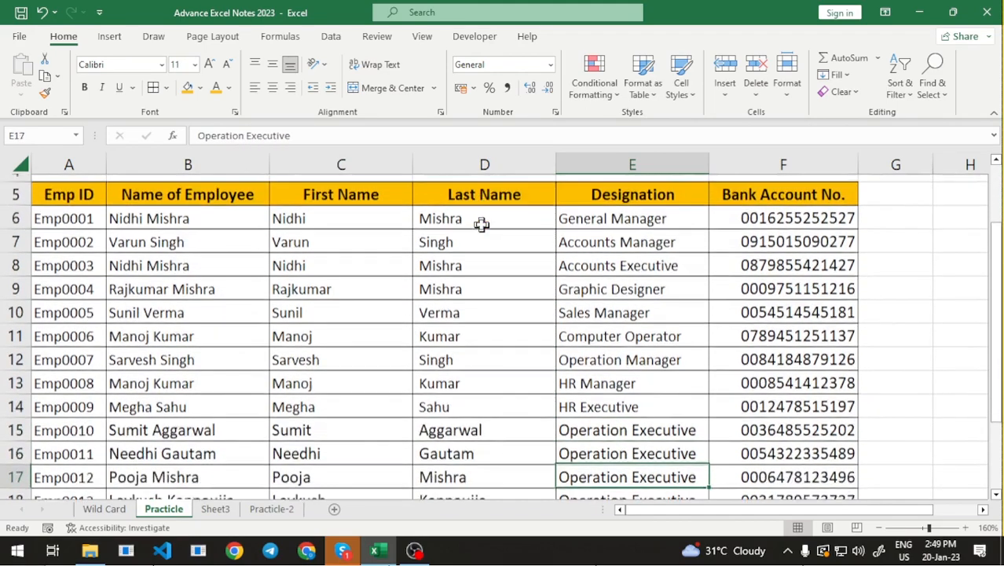
key(Up)
key(Up)
key(Up)
key(Down)
key(Up)
key(Up)
key(Up)
key(Up)
key(Up)
key(Up)
key(Up)
key(Up)
key(Up)
key(Up)
key(Up)
key(Up)
key(Up)
key(Up)
key(Up)
key(Up)
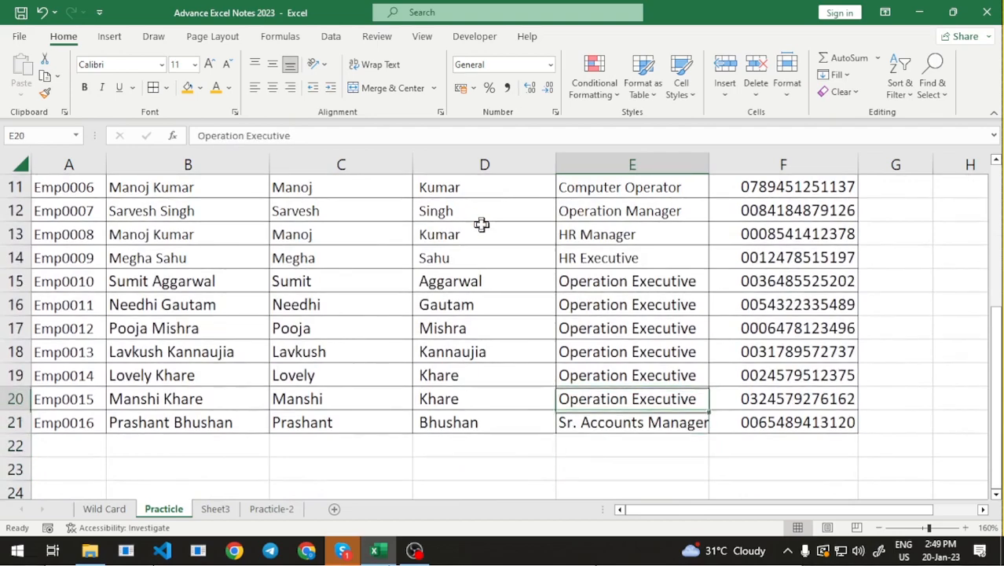
key(Up)
key(Up)
key(Up)
key(Up)
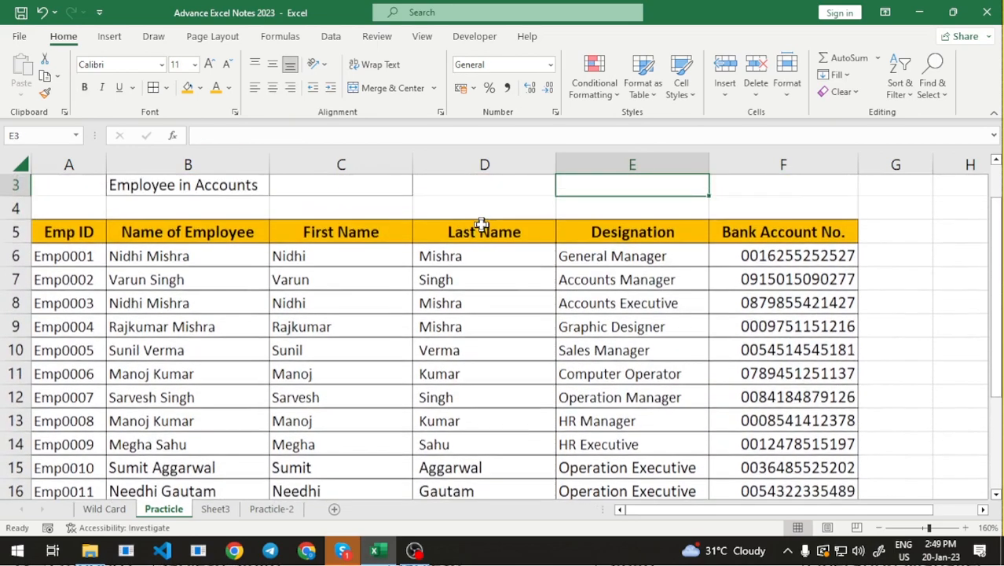
Shorten the designation in E7 to "Accounts" to test the manager count.
key(Left)
key(Left)
key(Right)
key(Right)
key(Right)
key(Right)
key(Right)
key(Down)
key(Left)
key(Left)
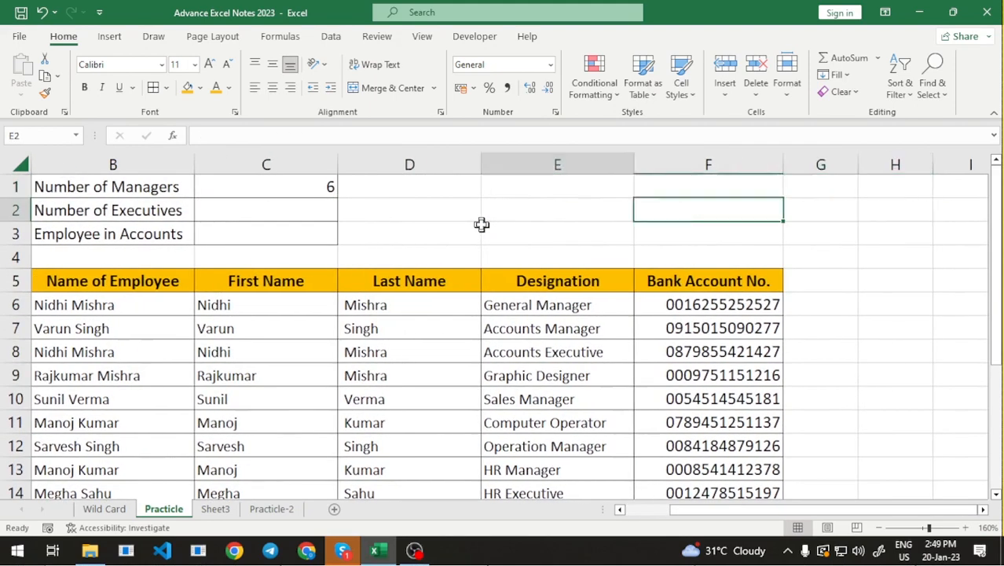
key(Left)
key(Left)
key(Down)
key(Down)
key(Down)
key(Down)
key(Right)
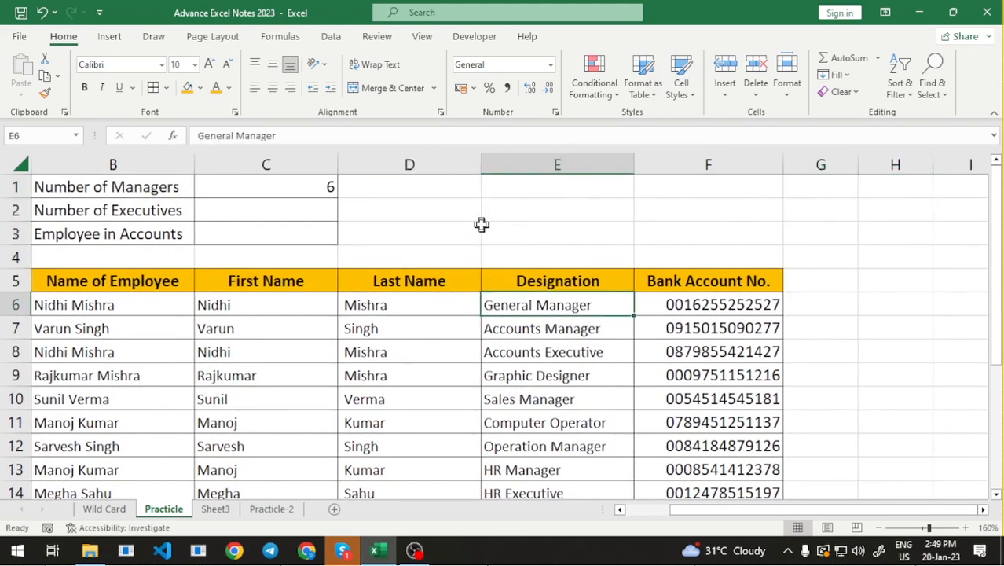
key(Down)
key(F2)
key(BackSpace)
key(BackSpace)
key(BackSpace)
key(BackSpace)
key(BackSpace)
key(BackSpace)
key(BackSpace)
key(BackSpace)
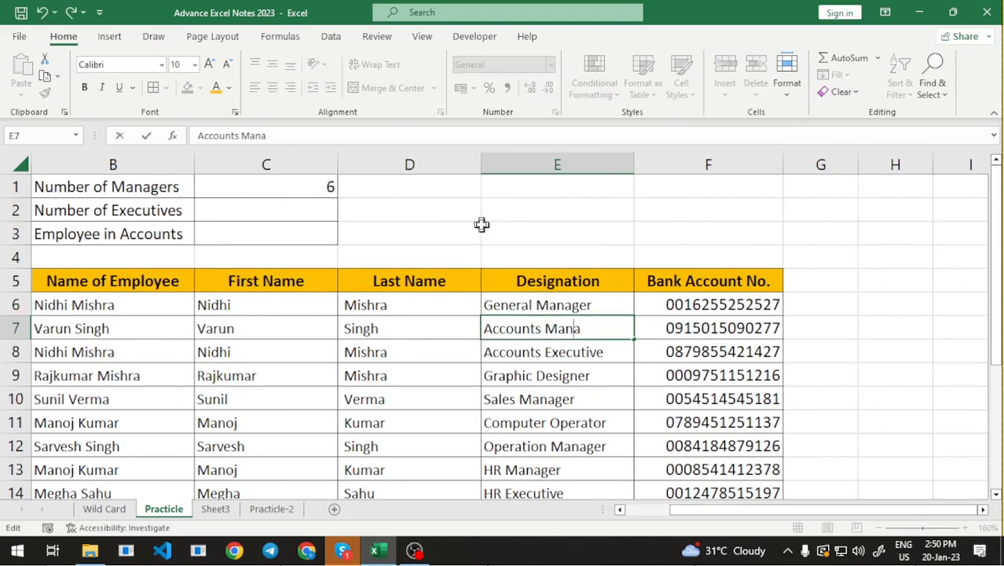
key(Escape)
key(Return)
key(Up)
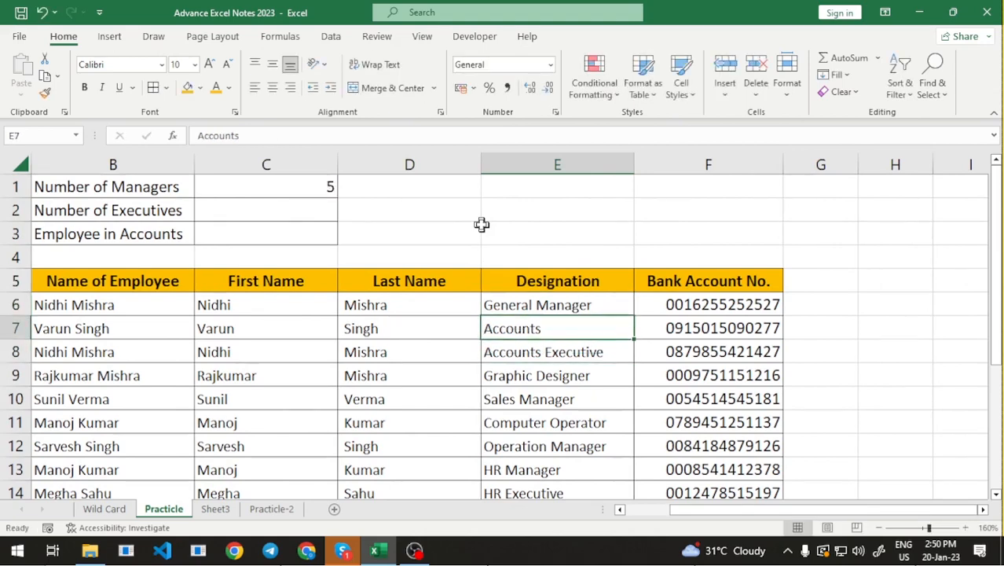
Check how the Number of Managers formula in C1 responds to the edited designation.
key(Up)
key(Up)
key(Up)
key(Up)
key(Up)
key(Up)
key(Left)
key(Left)
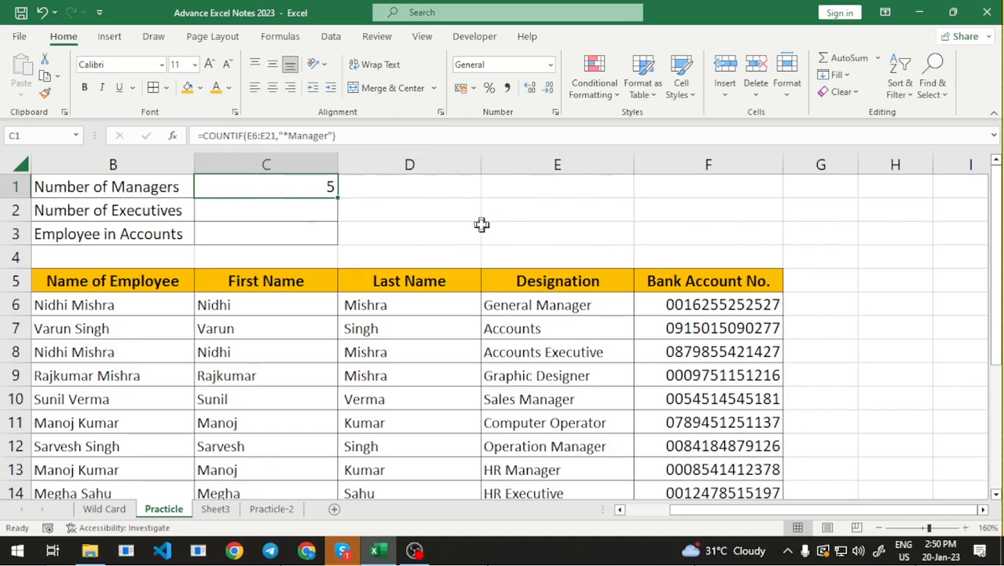
Undo the last change to the designation in E7.
key(Down)
key(ctrl+z)
key(Up)
key(Left)
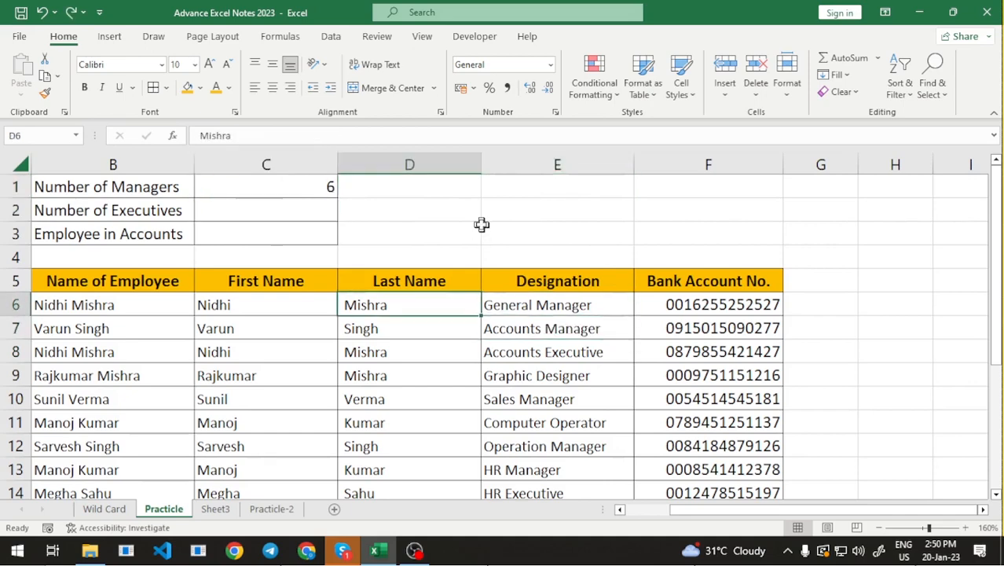
Copy the Number of Managers formula from C1 into C2 for the Number of Executives.
key(Left)
key(Left)
key(Left)
key(Up)
key(Up)
key(Up)
key(Up)
key(Up)
key(Right)
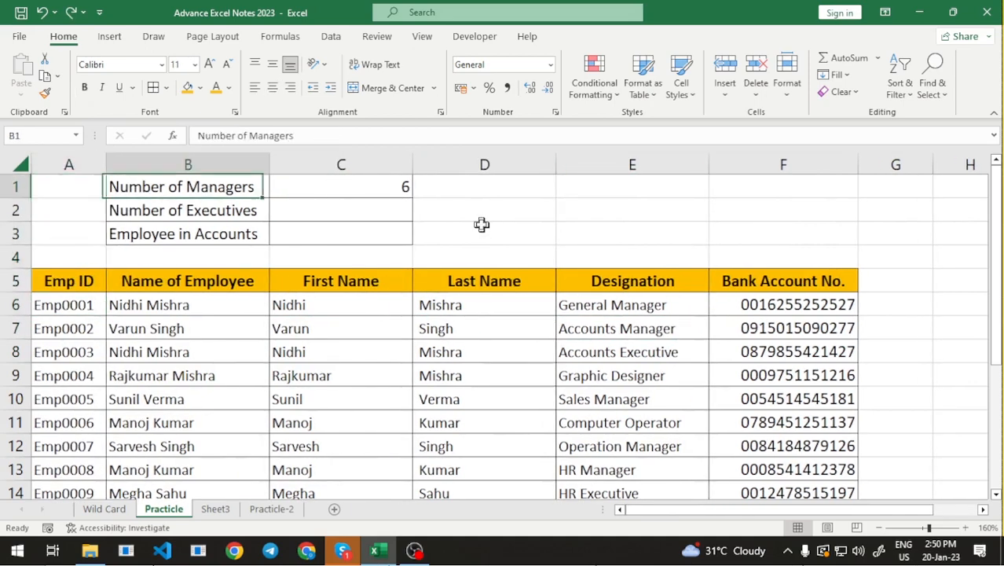
key(Right)
key(Down)
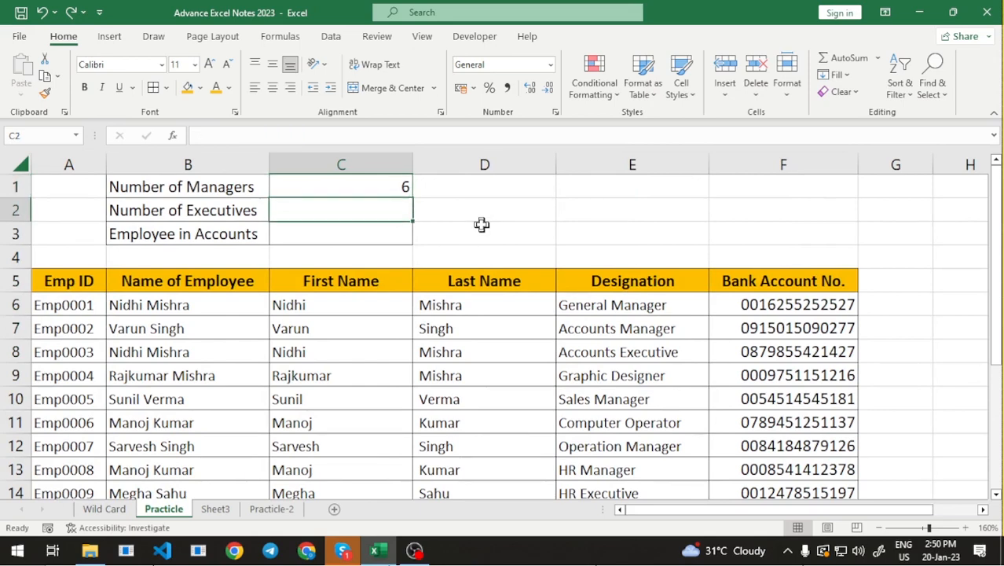
key(Up)
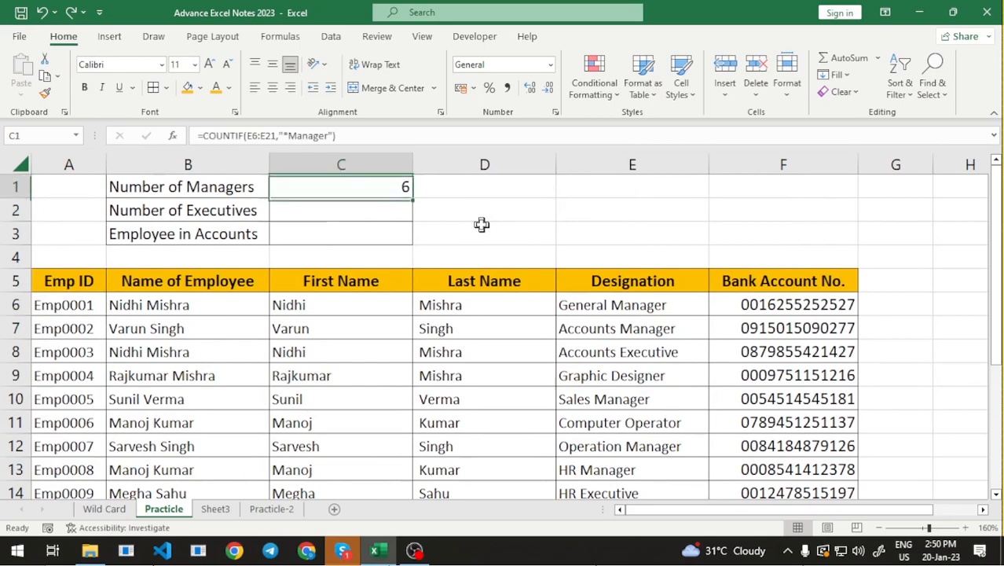
key(ctrl+c)
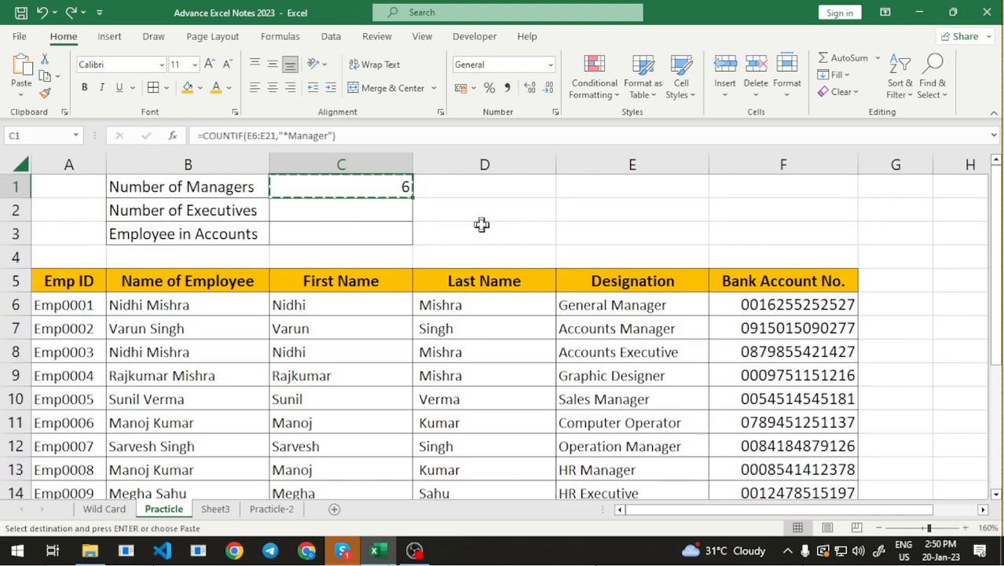
key(Down)
key(ctrl+v)
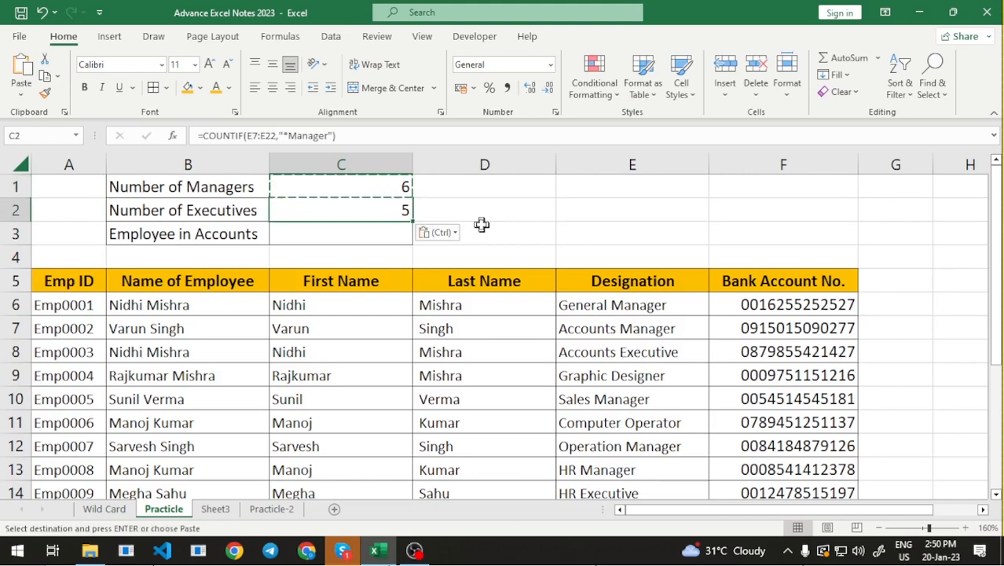
Change the start of the COUNTIF range in the C2 formula to E6.
key(F2)
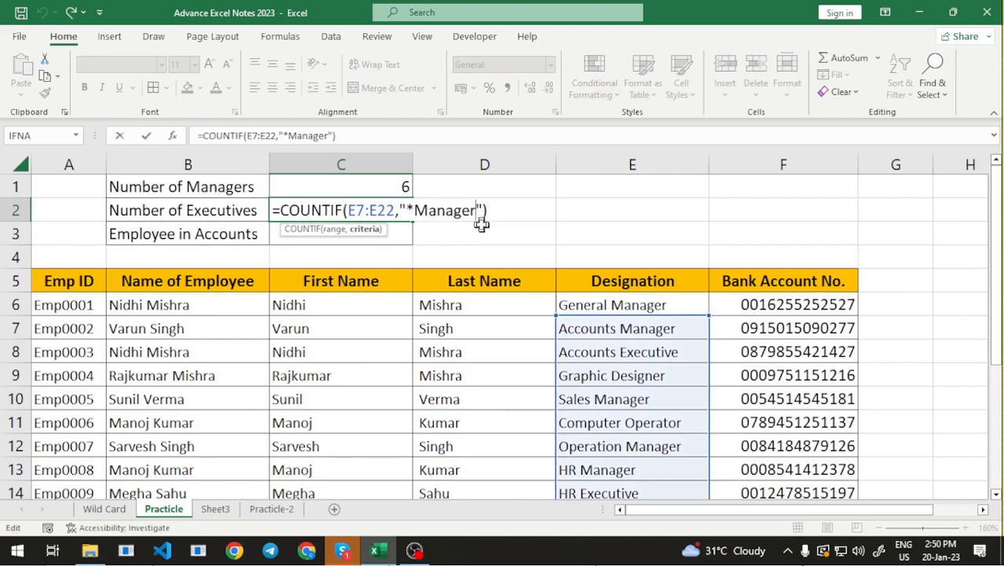
key(Left)
key(Left)
key(Left)
key(Left)
key(Left)
key(Left)
key(Left)
key(Left)
key(Left)
key(Left)
key(Left)
key(Left)
key(Left)
key(BackSpace)
text(6)
Replace the criterion in the C2 COUNTIF formula with "*Executive*".
key(Right)
key(Right)
key(Right)
key(Right)
key(Right)
key(Right)
key(Right)
key(Right)
key(Right)
key(Right)
key(Right)
key(Right)
key(Right)
key(Right)
key(Right)
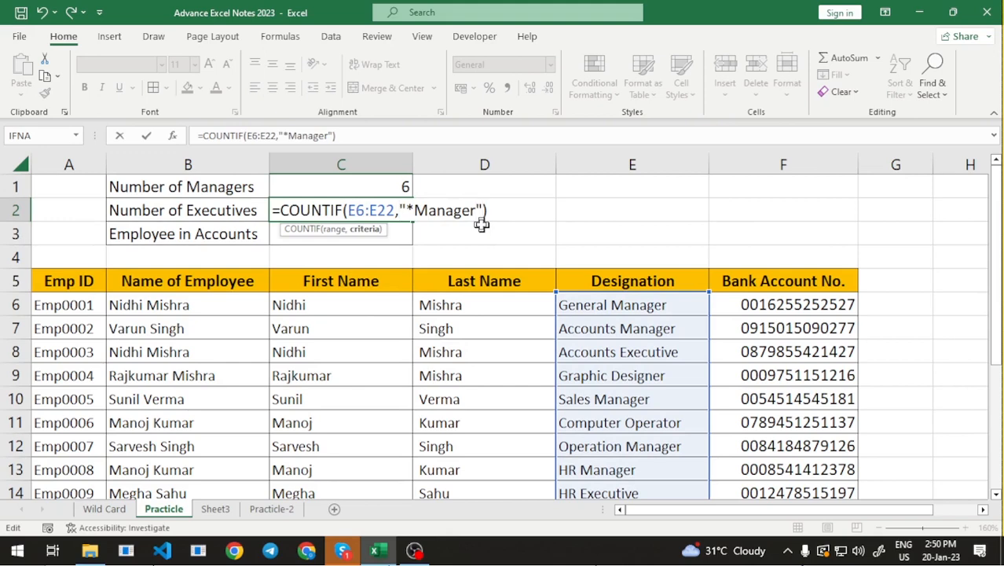
key(BackSpace)
key(BackSpace)
key(BackSpace)
key(BackSpace)
key(BackSpace)
key(BackSpace)
key(BackSpace)
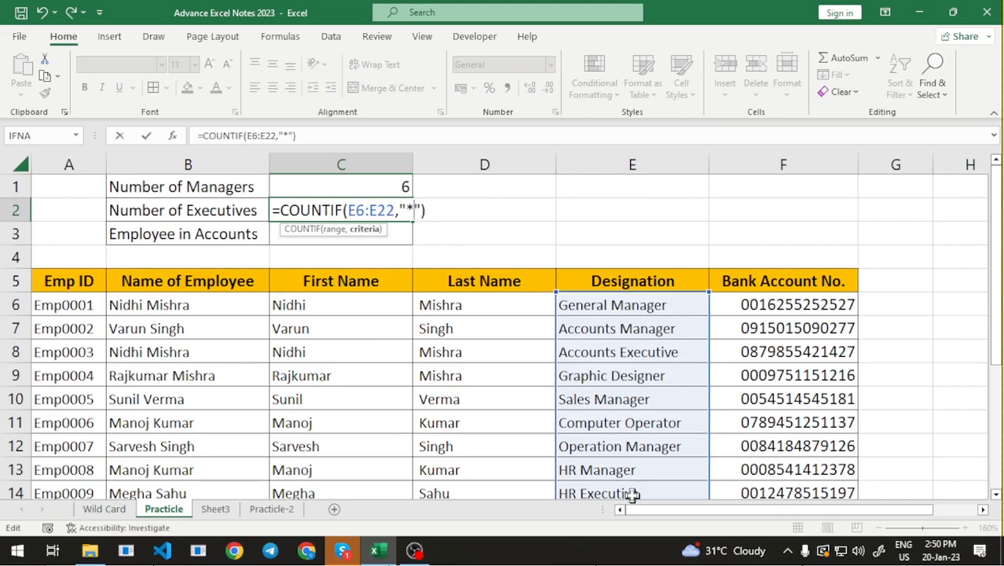
scroll(651, 487, down, 1)
scroll(651, 485, up, 1)
text(Rx)
key(BackSpace)
key(BackSpace)
text(Executive)
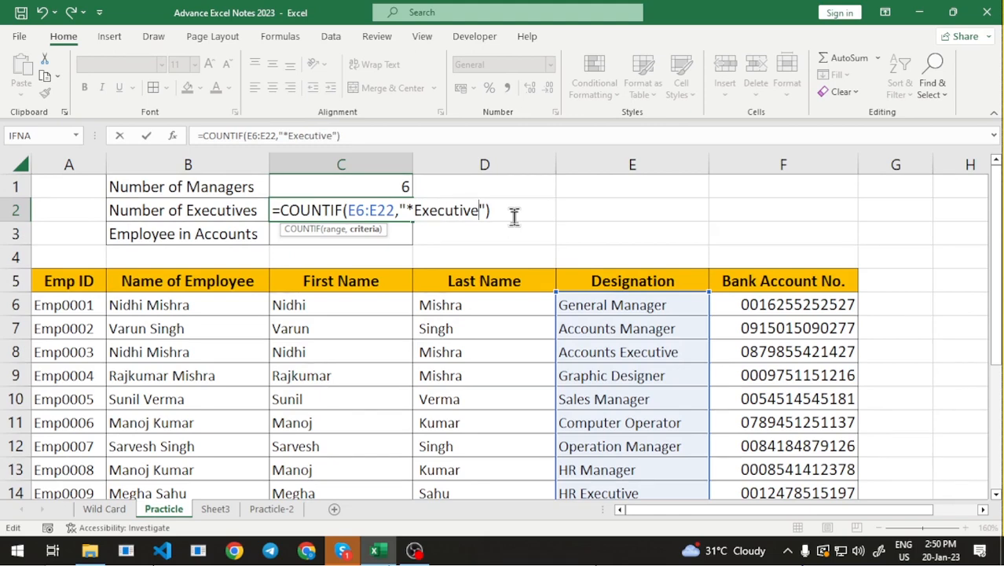
text(*)
key(Return)
Go through the Designation entries down to the end of the list to verify the number of executives.
key(Up)
key(Right)
key(Right)
key(Down)
key(Down)
key(Down)
key(Down)
key(Down)
key(Down)
key(Down)
key(Down)
key(Down)
key(Down)
key(Down)
key(Down)
key(Down)
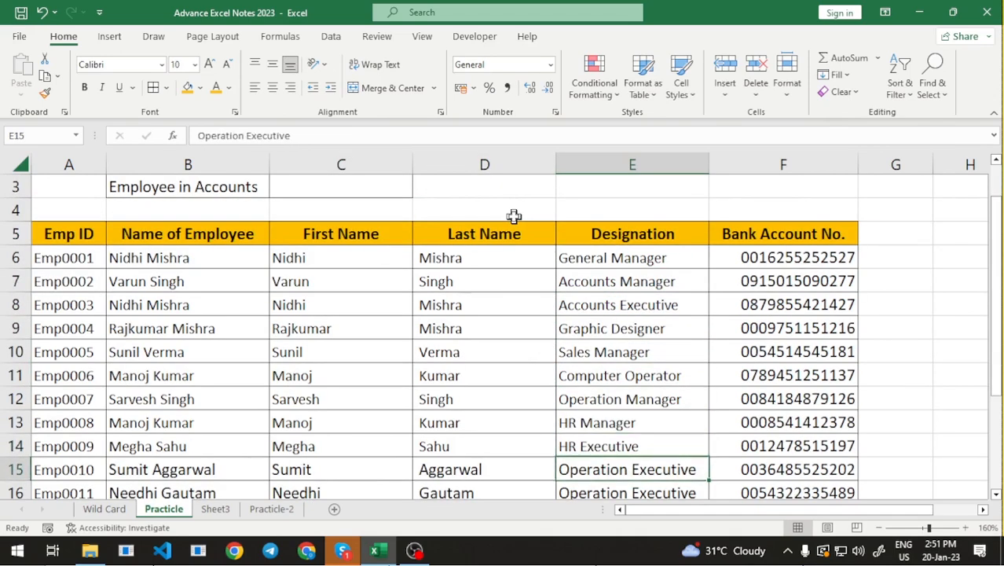
scroll(514, 216, down, 1)
key(shift+Down)
key(shift+Down)
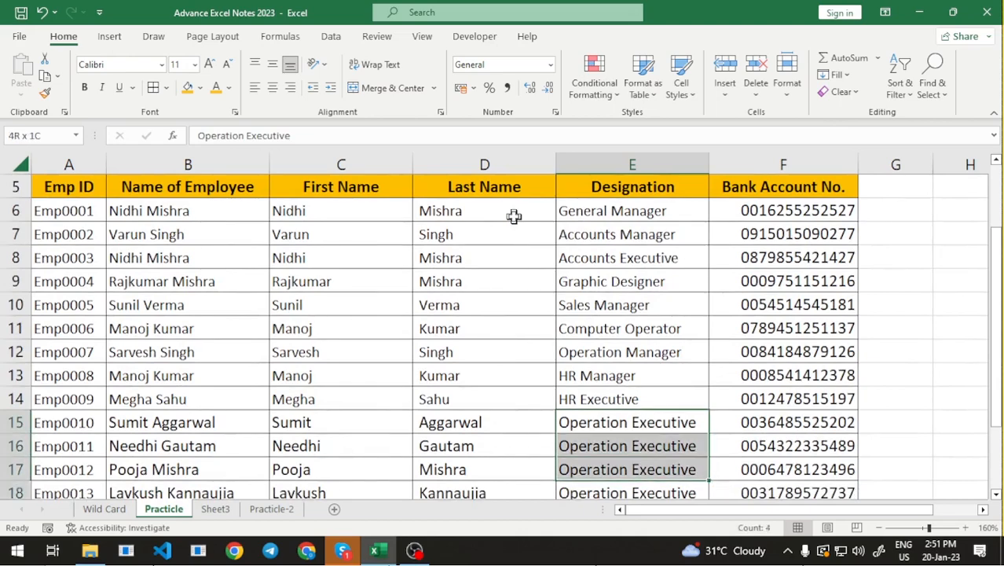
key(shift+Down)
key(shift+Down)
key(shift+Down)
key(shift+Down)
key(shift+Down)
key(shift+Up)
key(shift+Up)
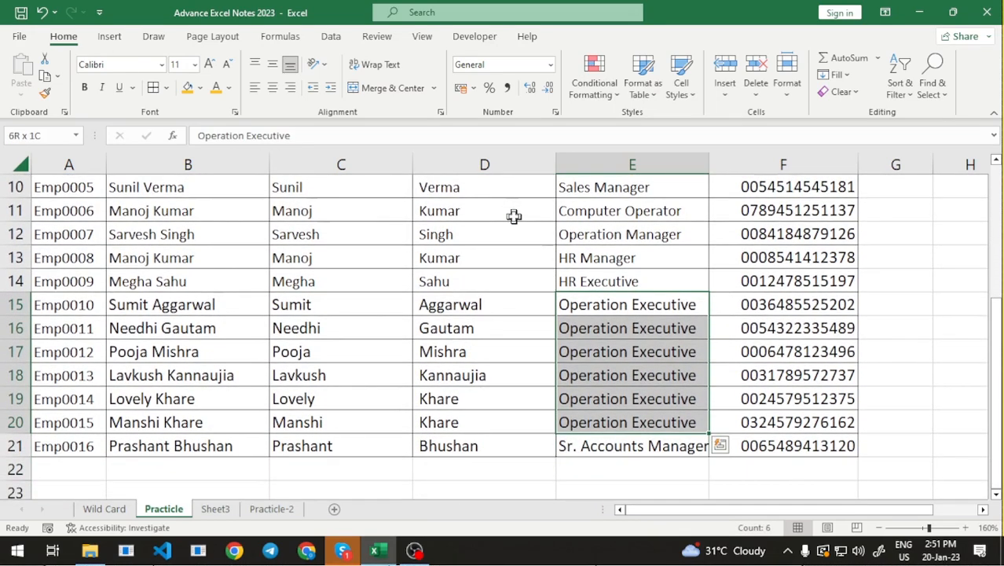
key(Up)
key(Up)
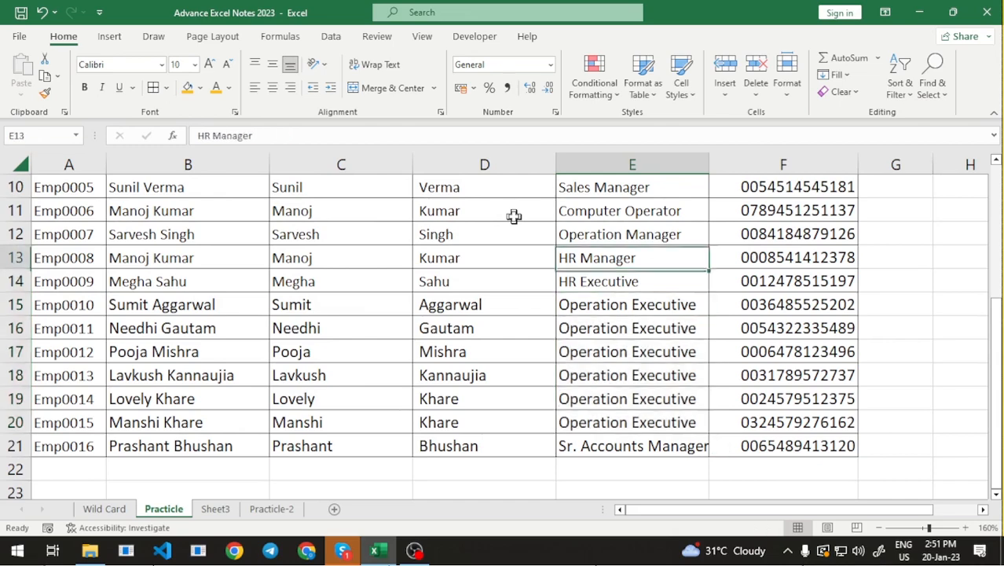
Review the Number of Executives formula in C2, including its range and wildcard criterion.
key(ctrl+Up)
key(ctrl+Up)
key(Left)
key(Left)
key(Down)
key(Left)
key(Right)
key(F2)
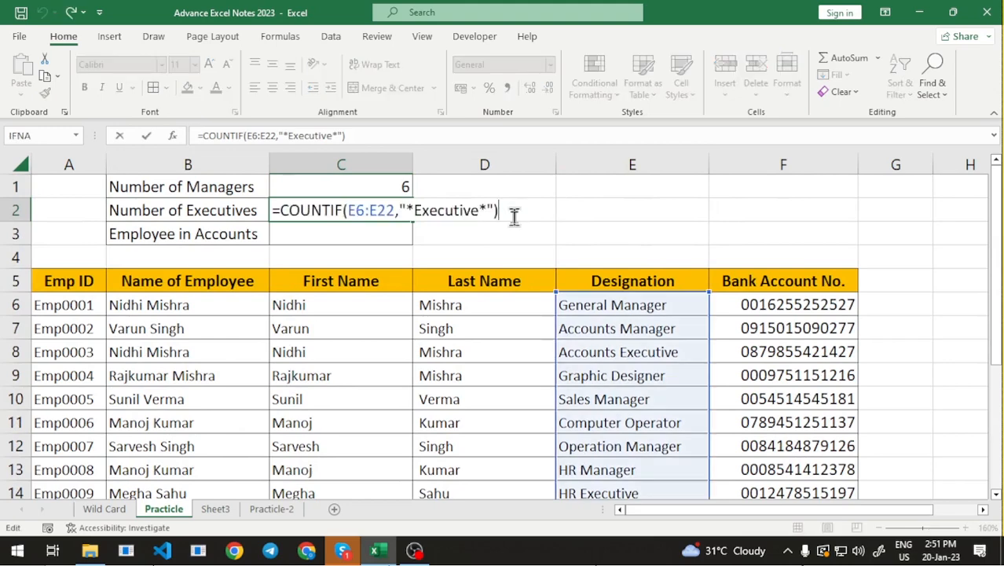
key(Return)
Start a COUNTIF formula in C3 for Employee in Accounts, using the range E6:E21.
key(Right)
key(Down)
key(Up)
key(Up)
key(Up)
key(Left)
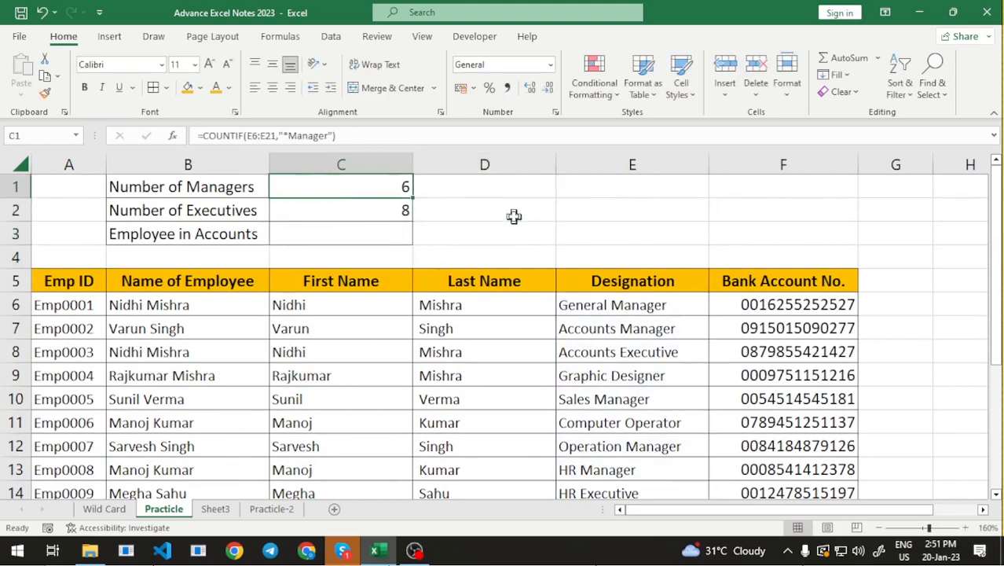
key(Down)
key(Left)
key(Down)
key(Right)
key(Right)
key(Left)
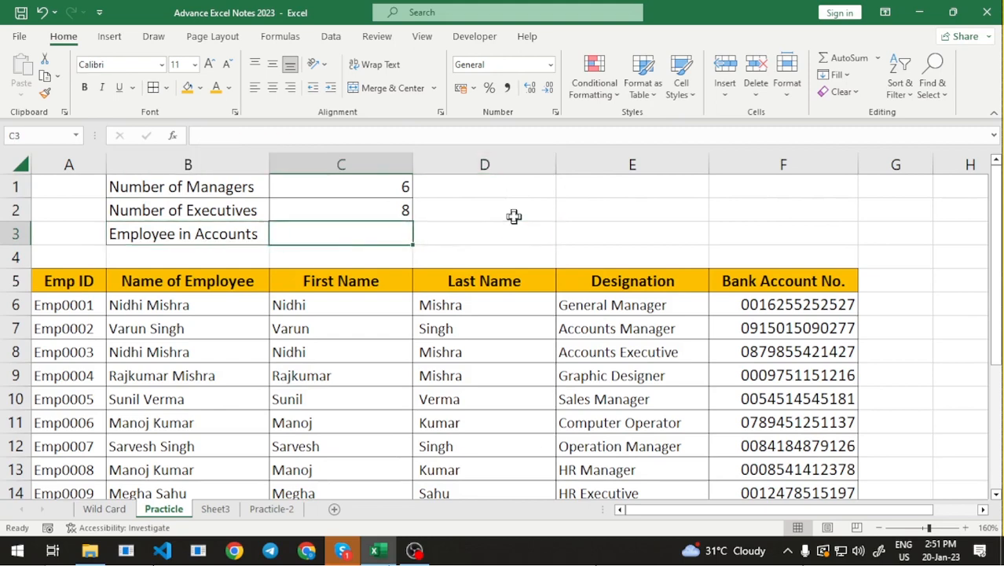
text(=)
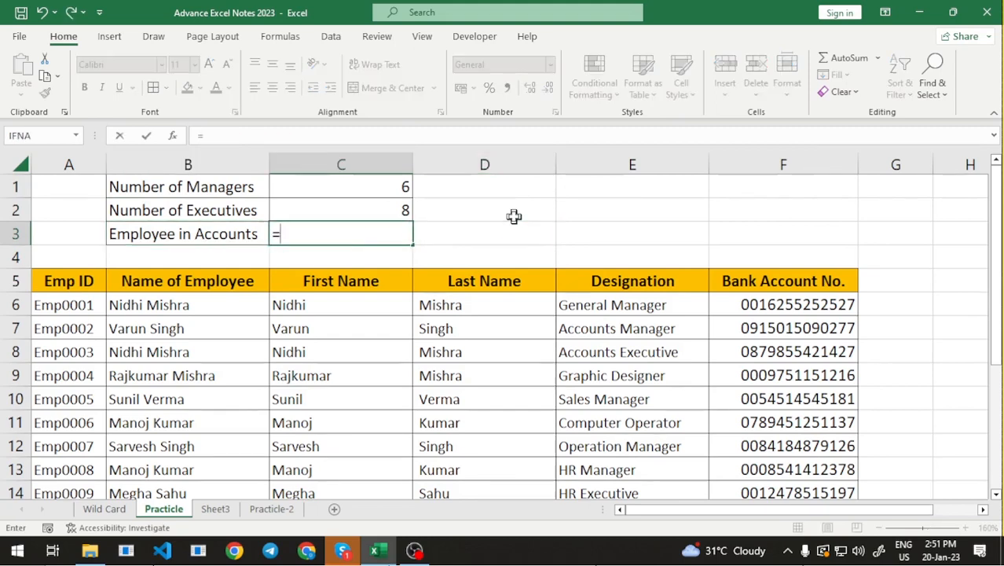
text(coun)
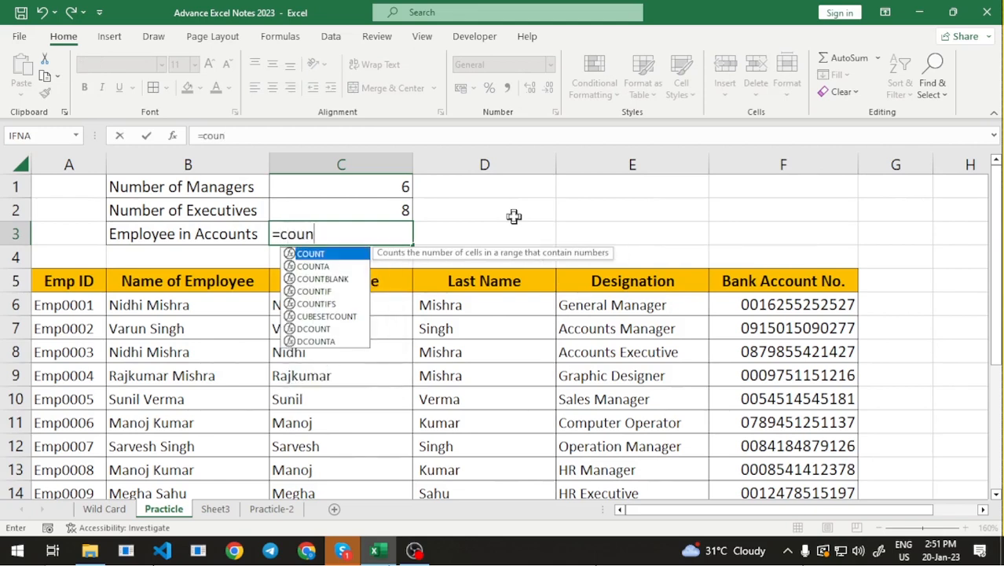
text(tif()
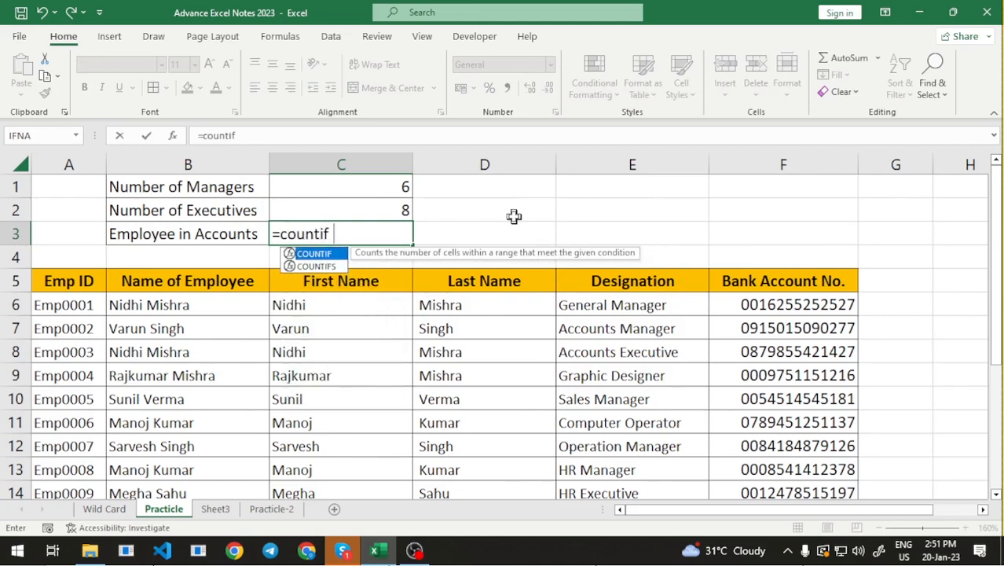
key(Right)
key(Right)
key(Down)
key(Down)
key(Down)
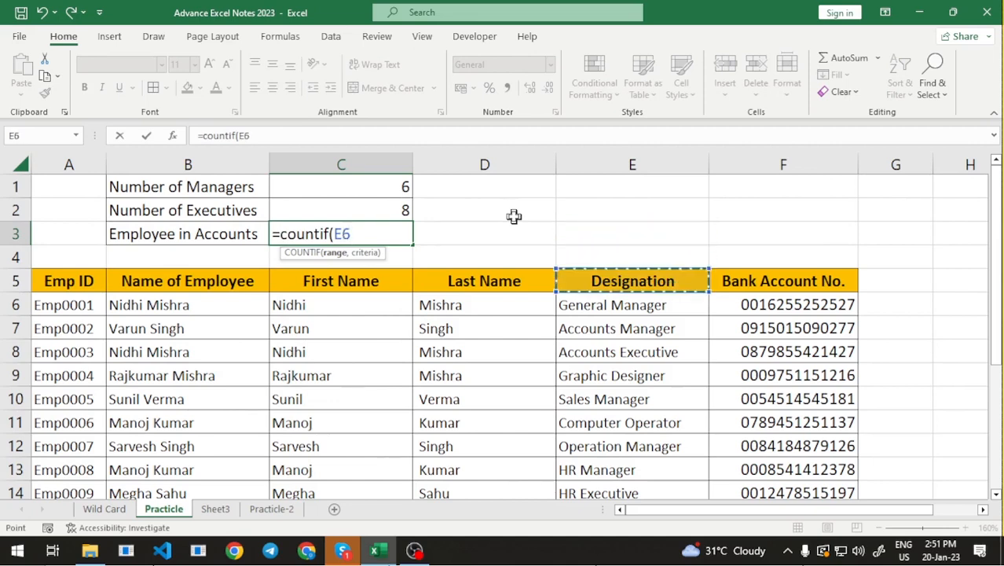
key(ctrl+shift+Down)
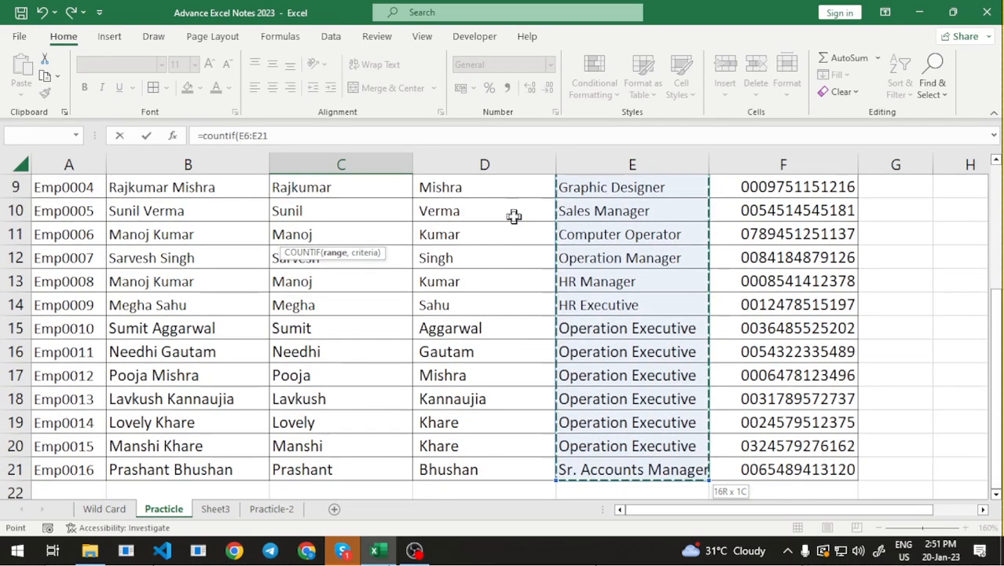
text(,)
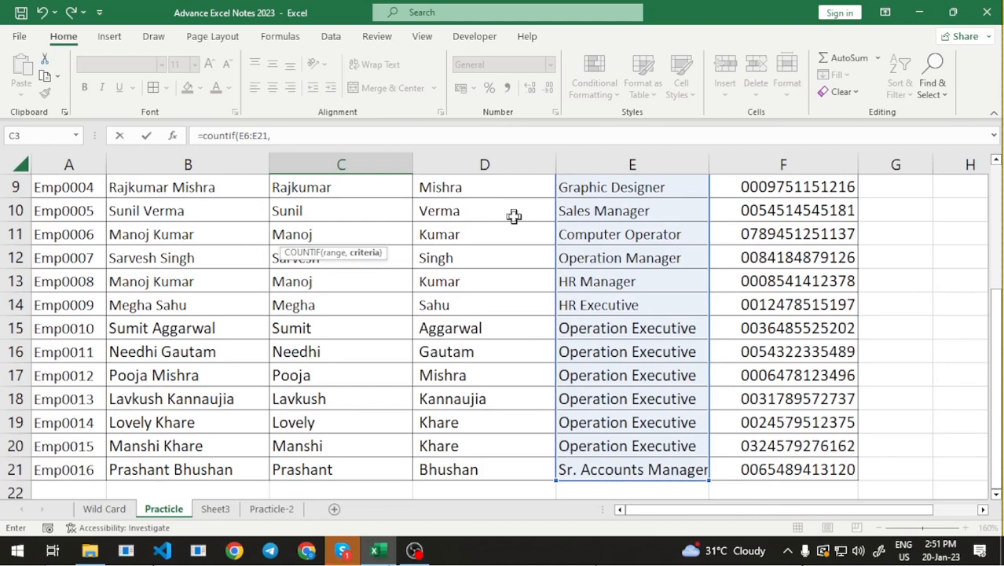
scroll(387, 308, up, 3)
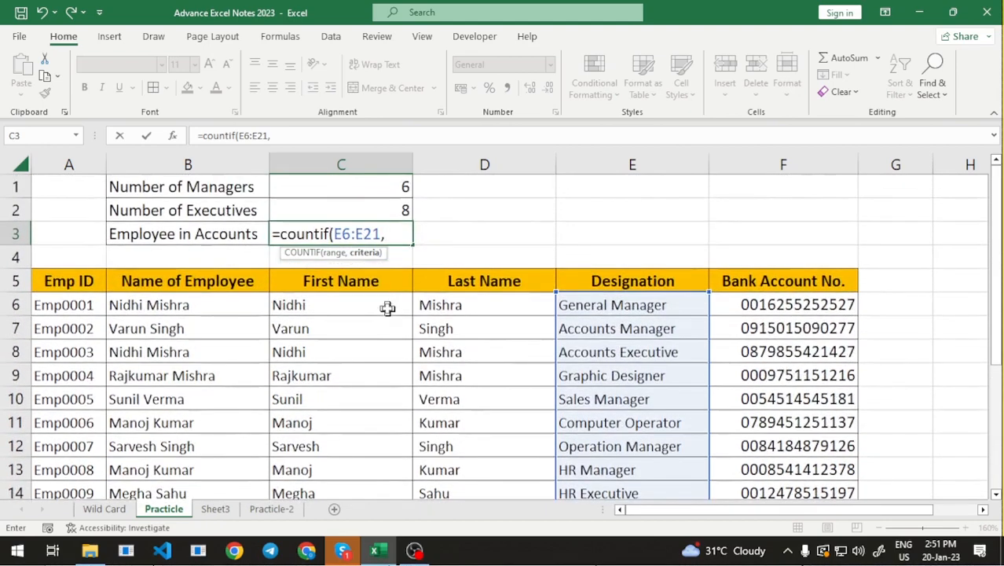
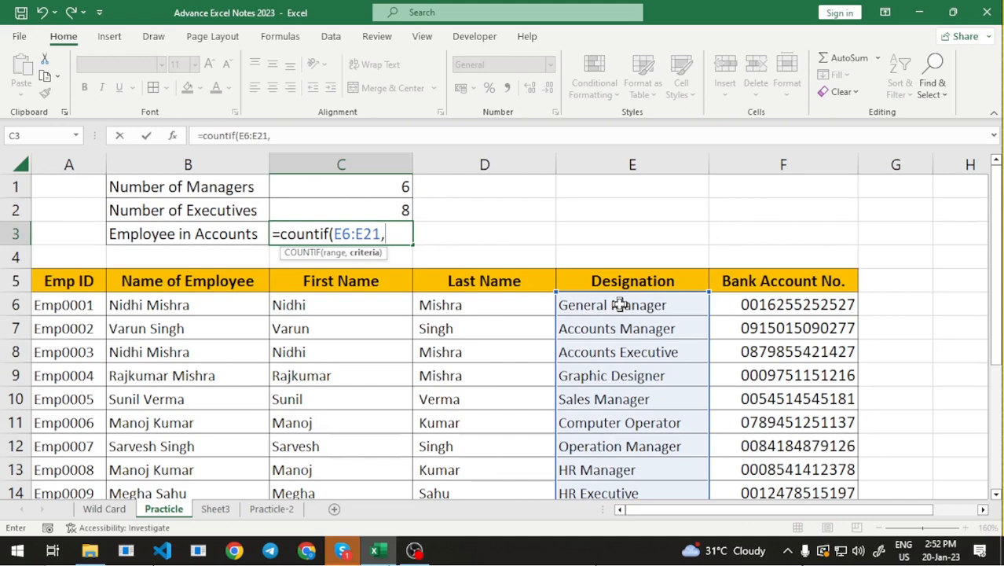
Complete the C3 COUNTIF formula with the criterion "*Accounts".
text("*Accoun)
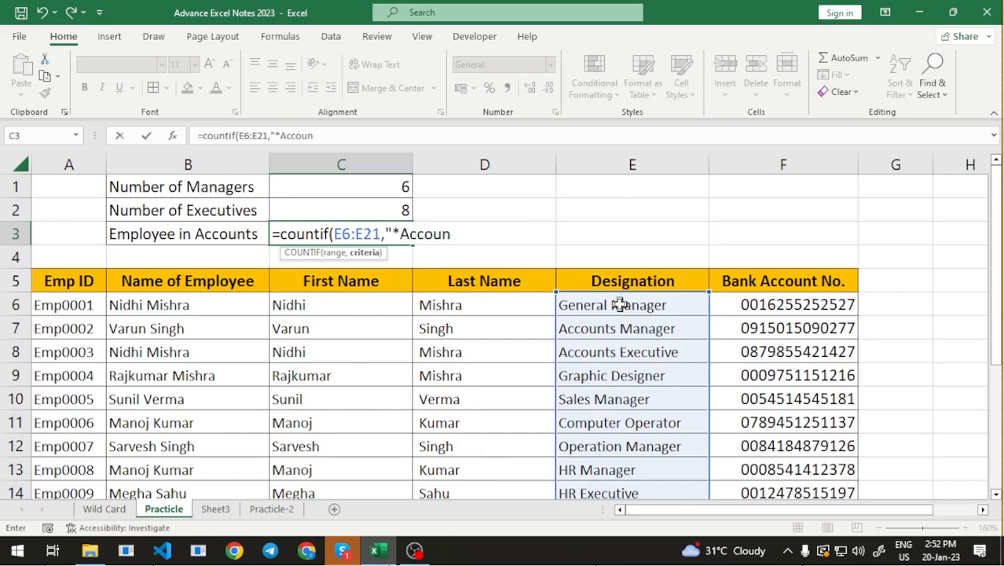
text(ts"))
key(ctrl+Return)
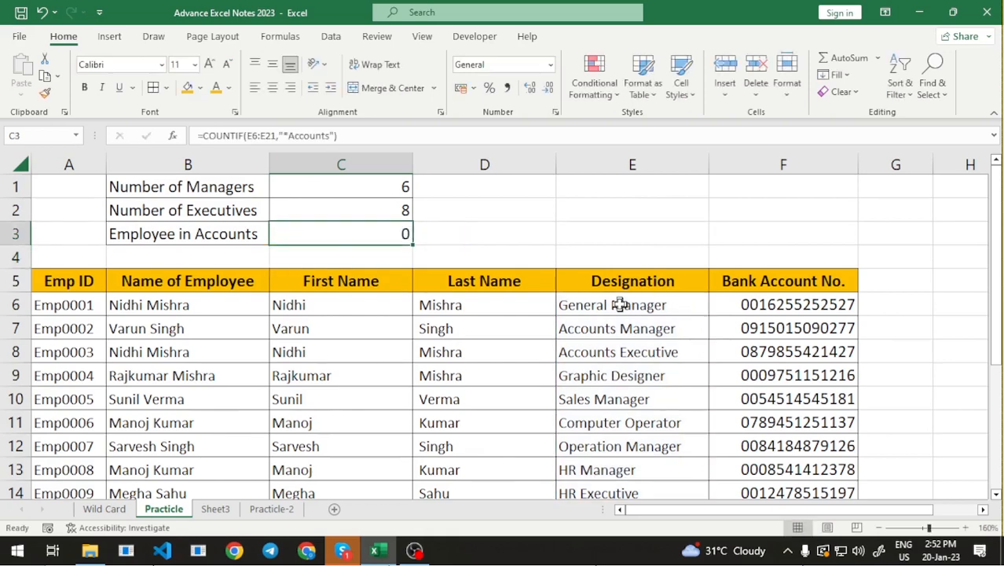
Compare the accounts designation in E7 with the Employee in Accounts count in C3.
key(Right)
key(Down)
key(Down)
key(Down)
key(Down)
key(Right)
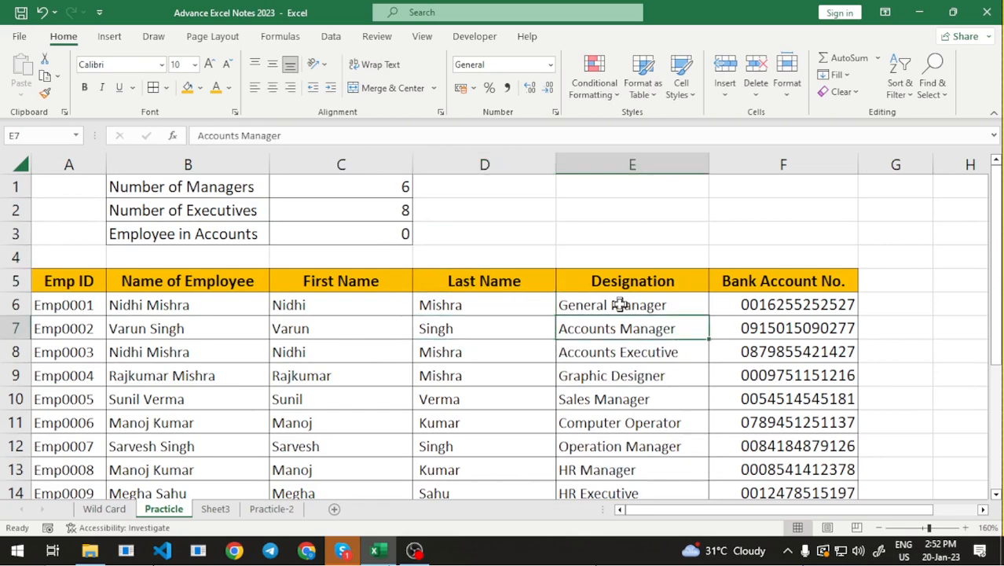
key(Left)
key(Up)
key(Up)
key(Up)
key(Left)
key(Up)
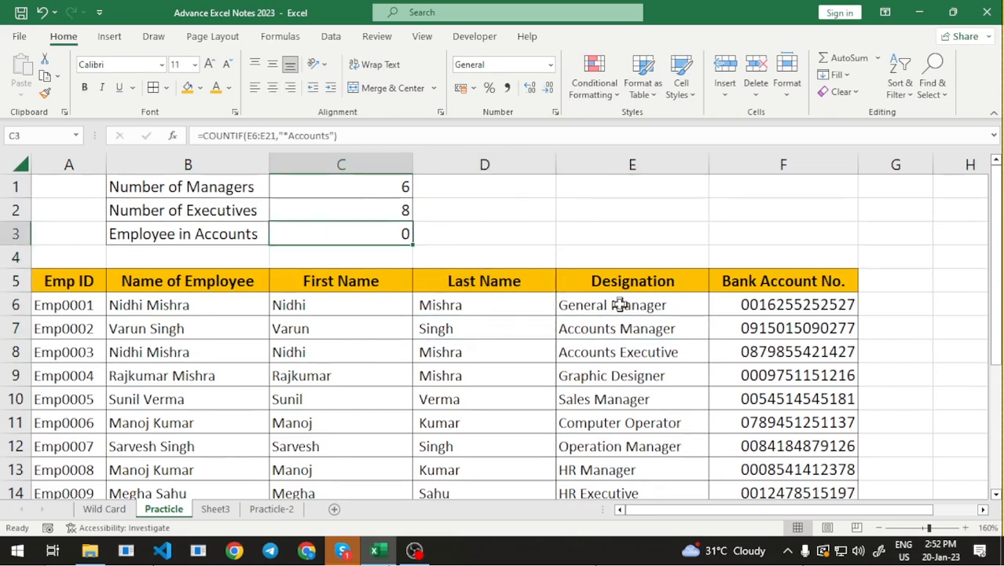
Move the wildcard after the word in the C3 formula so the criterion reads "Accounts*".
key(F2)
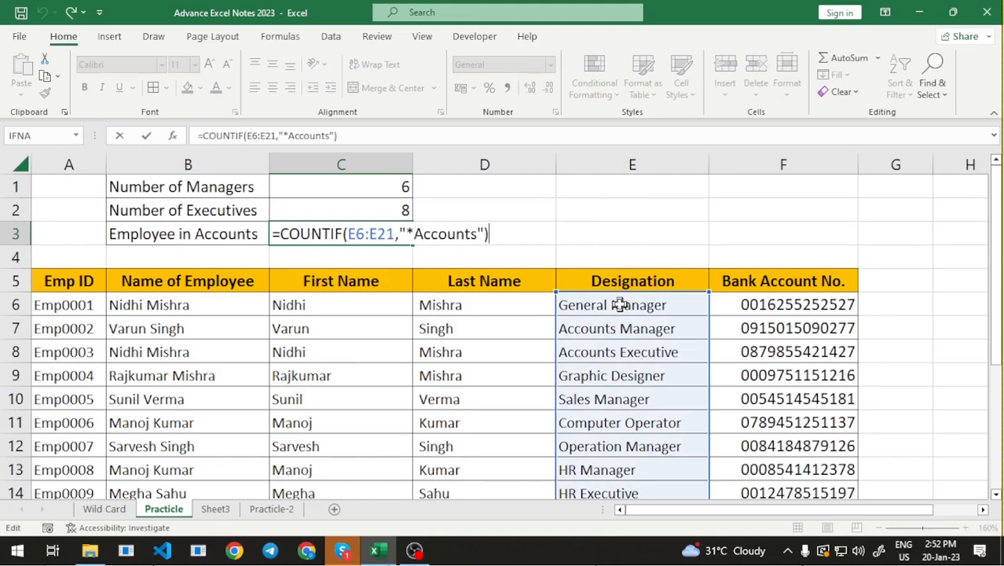
key(Left)
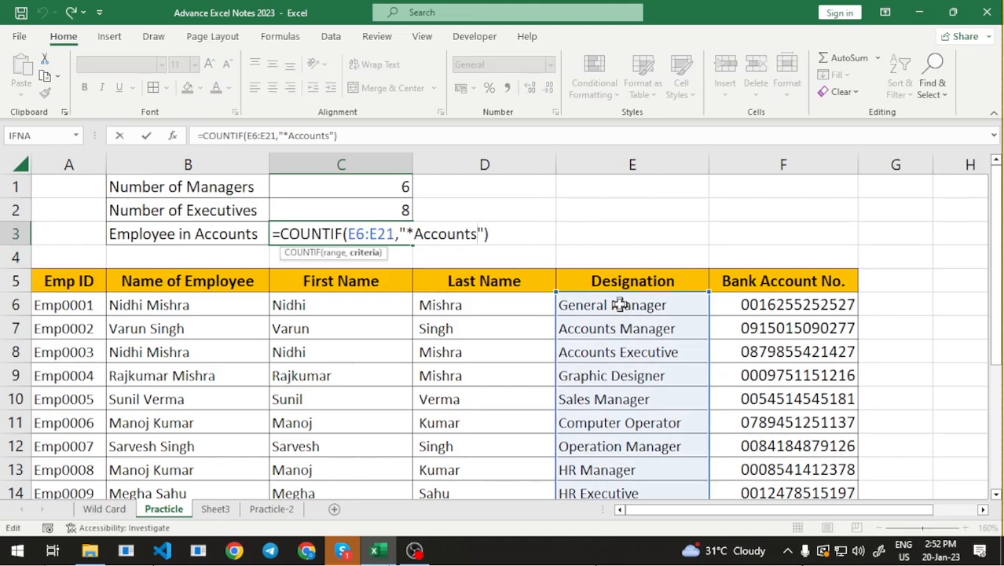
key(Left)
key(Left)
key(BackSpace)
key(Right)
key(Right)
key(Right)
key(Right)
key(Right)
key(Right)
key(Right)
key(Right)
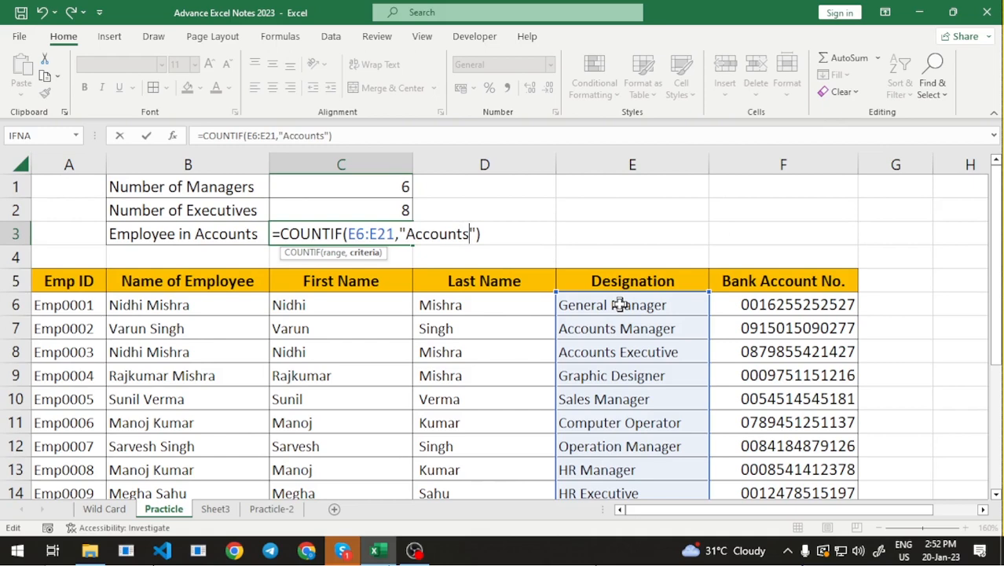
text(*)
key(Right)
key(Return)
Check the Designation entries from E6 to E8 against the Employee in Accounts count.
key(Up)
key(Right)
key(Down)
key(Down)
key(Down)
key(Right)
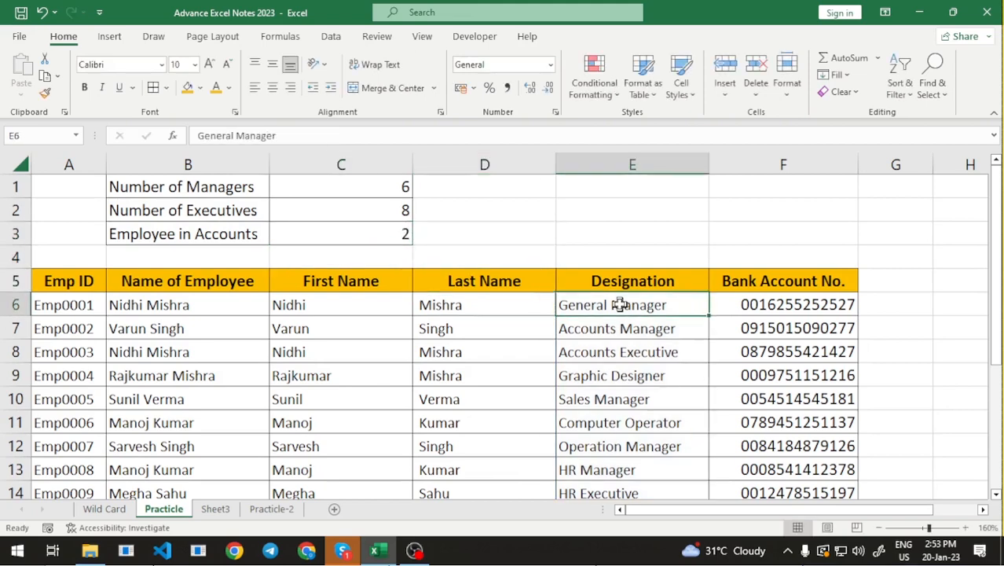
key(Down)
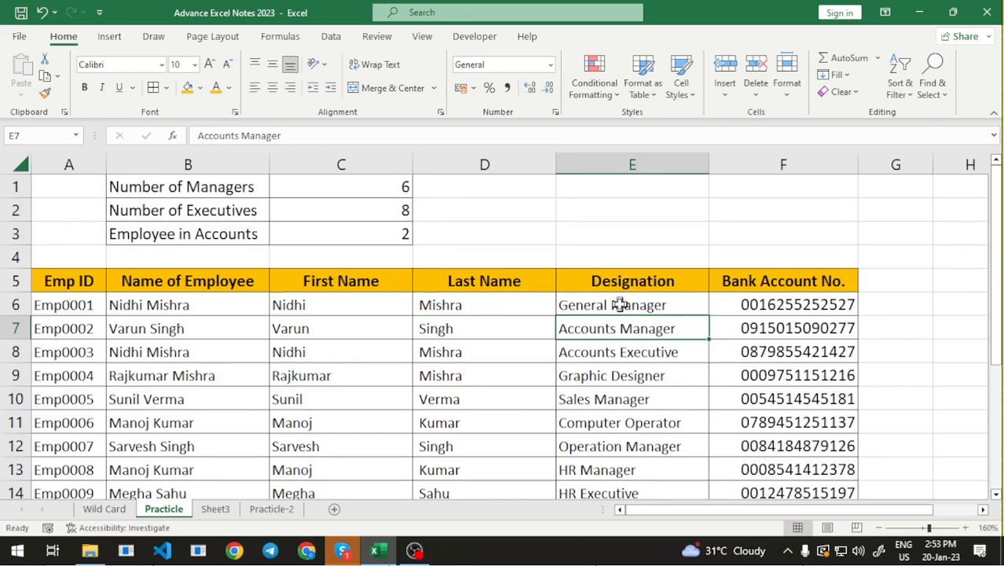
key(Down)
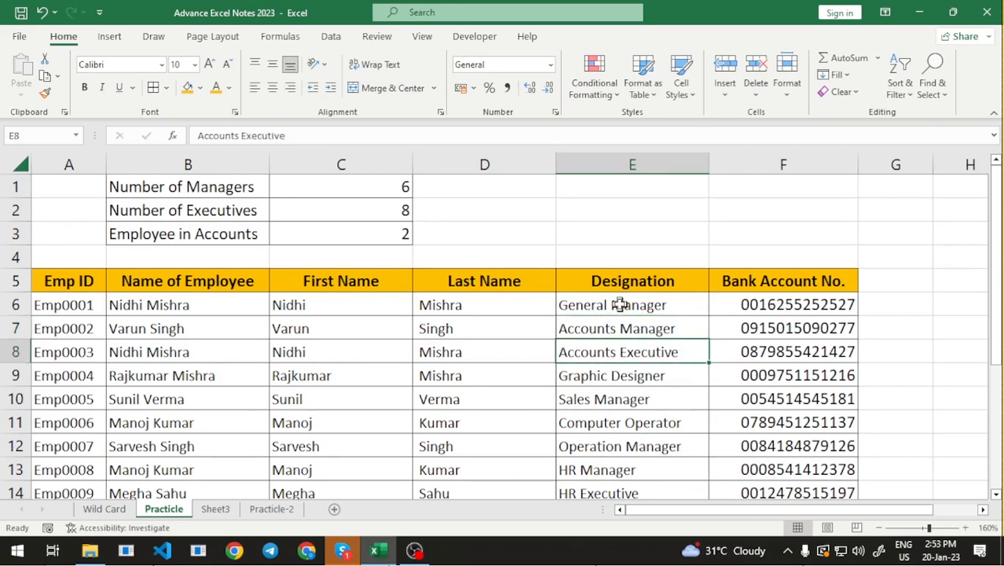
Compare the accounts designations in E7 and E8 with the Employee in Accounts label in B3.
key(Up)
key(Down)
key(Up)
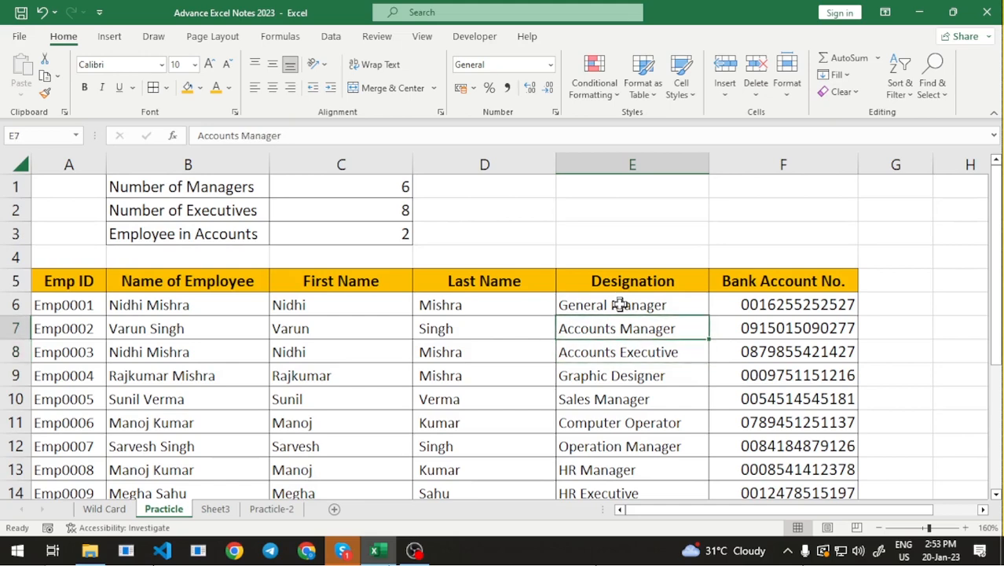
key(Down)
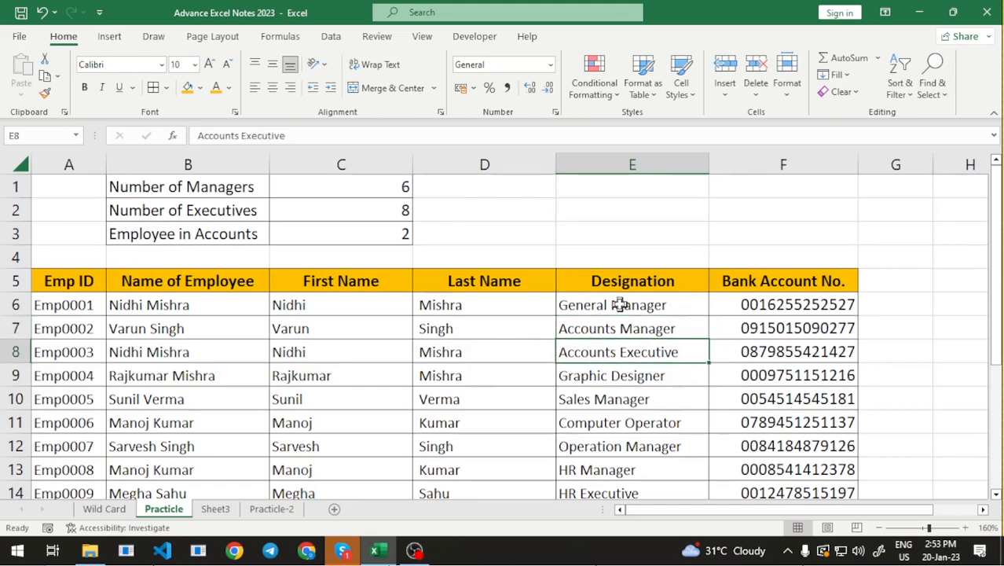
key(Left)
key(Left)
key(Left)
key(Up)
key(Up)
key(Up)
key(Up)
key(Up)
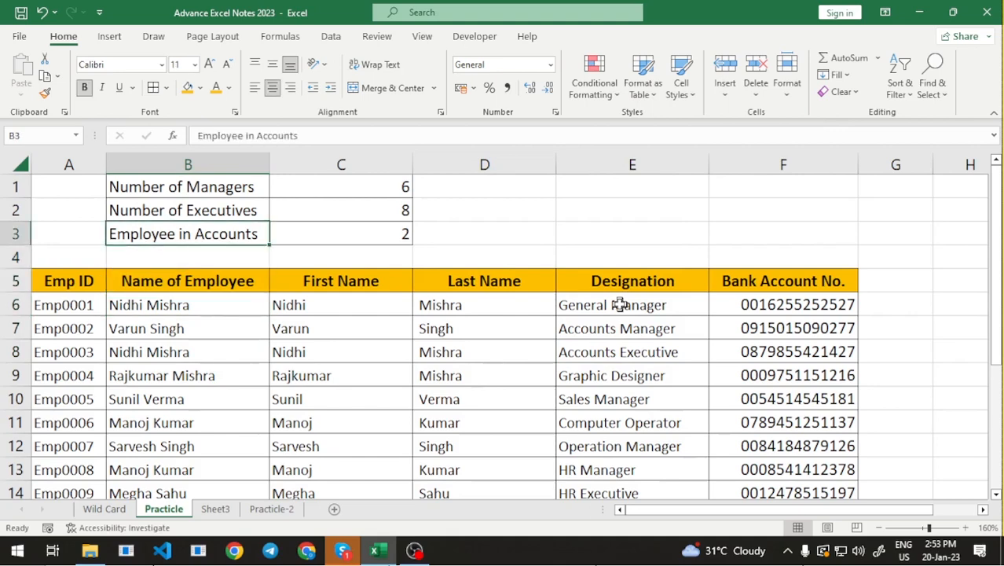
Add a wildcard before the word in the C3 COUNTIF formula so the criterion reads "*Accounts*".
key(Right)
key(F2)
key(Left)
key(Left)
key(Left)
key(Left)
key(Left)
key(Left)
key(Left)
key(Left)
key(Left)
key(Left)
key(Left)
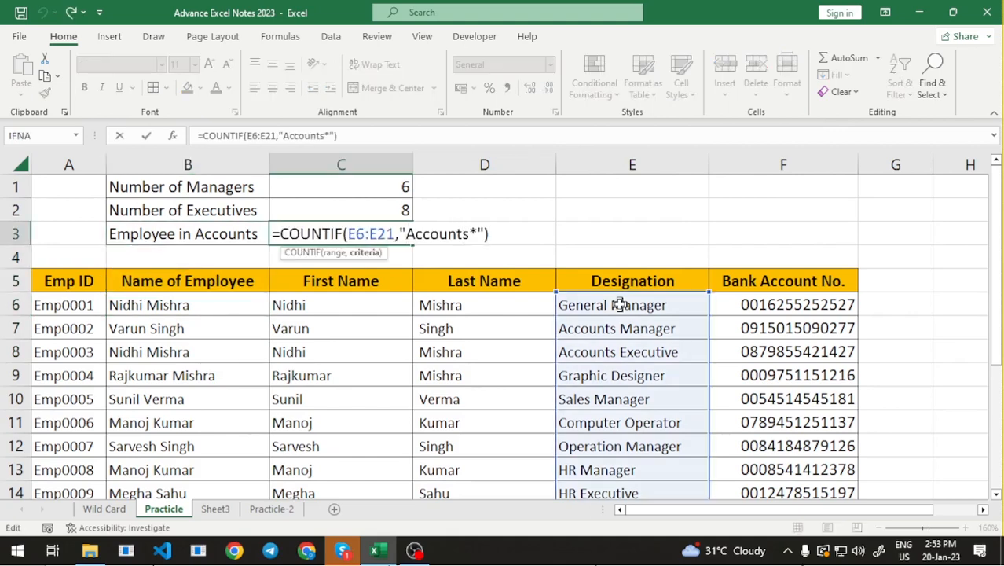
text(*)
key(ctrl+Return)
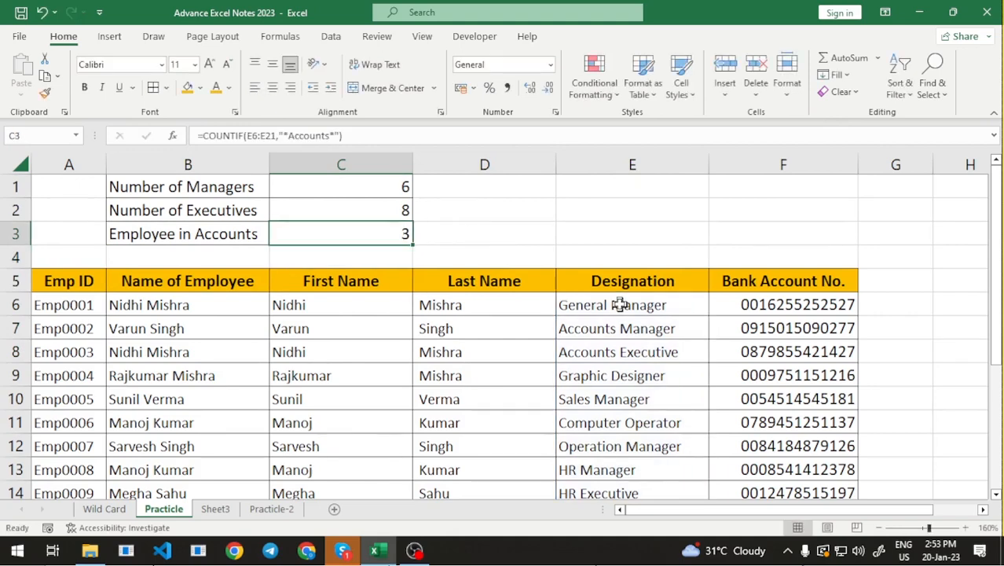
Check the designations in E7 and E8 against the updated Employee in Accounts count.
key(Right)
key(Right)
key(Down)
key(Down)
key(Down)
key(Down)
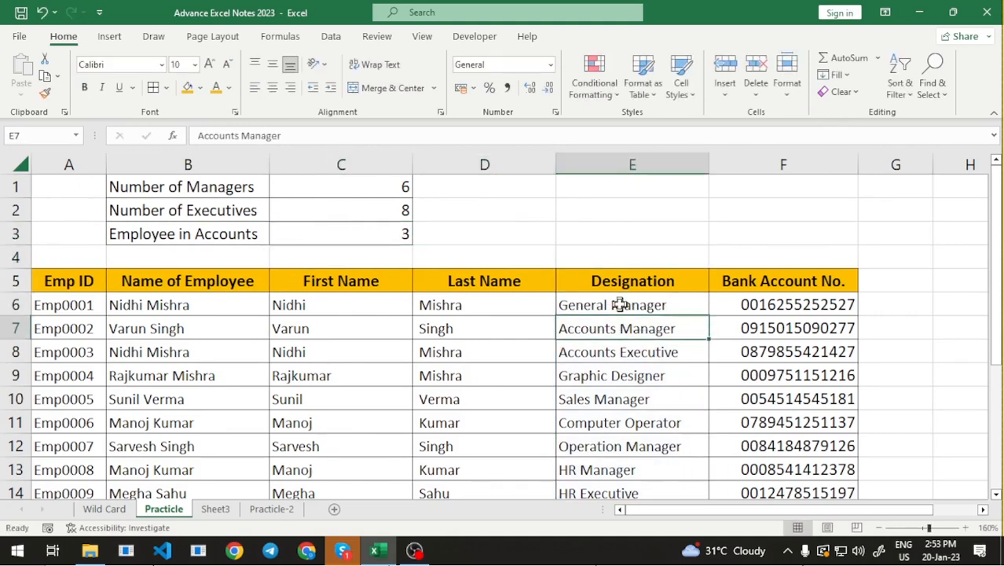
key(Left)
key(Right)
key(Down)
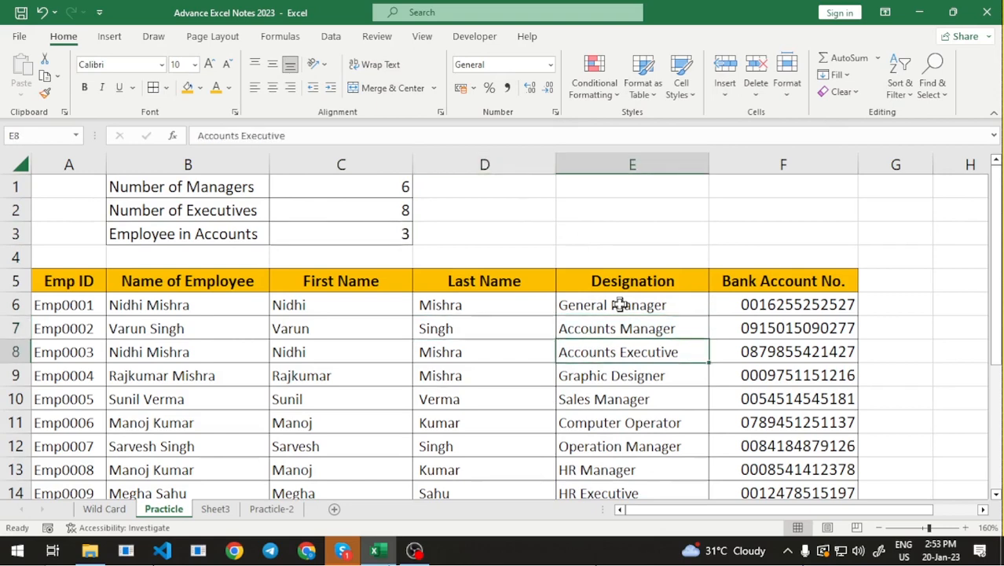
Examine the wildcards on both sides of Accounts in the C3 COUNTIF criterion without changing the formula.
key(Up)
key(Up)
key(Up)
key(Up)
key(Up)
key(Up)
key(Up)
key(Left)
key(Left)
key(Down)
key(Down)
key(F2)
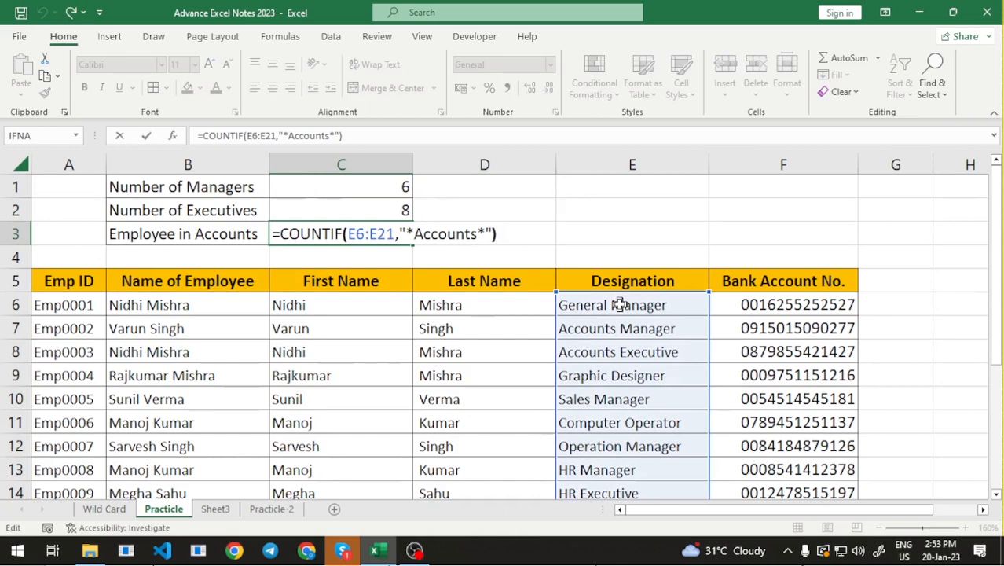
key(Left)
key(Left)
key(Left)
key(Left)
key(Left)
key(Left)
key(Left)
key(Left)
key(Left)
key(Left)
key(Left)
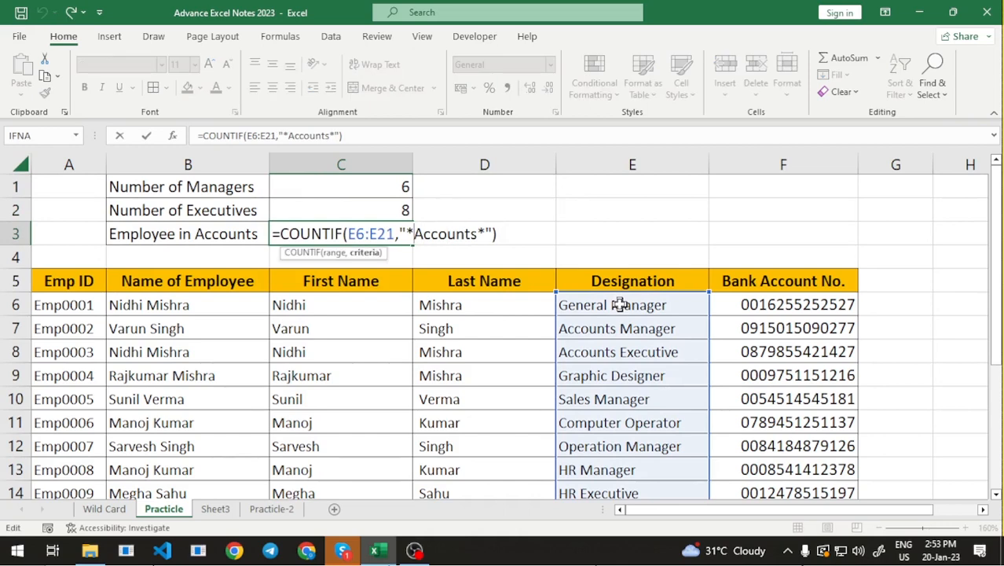
key(Right)
key(Right)
key(Right)
key(Right)
key(Right)
key(Right)
key(Right)
key(Right)
key(Left)
key(Left)
key(Left)
key(Left)
key(Left)
key(Left)
key(Left)
key(Left)
key(Right)
key(Right)
key(Right)
key(Right)
key(Right)
key(Right)
key(Right)
key(Right)
key(Return)
Review the Designation column down to E21 for every entry containing Accounts.
key(Right)
key(Right)
key(Down)
key(Down)
key(Down)
key(Down)
key(Down)
key(Down)
key(Down)
key(Down)
key(Up)
key(Up)
key(Up)
key(Up)
key(Up)
key(Down)
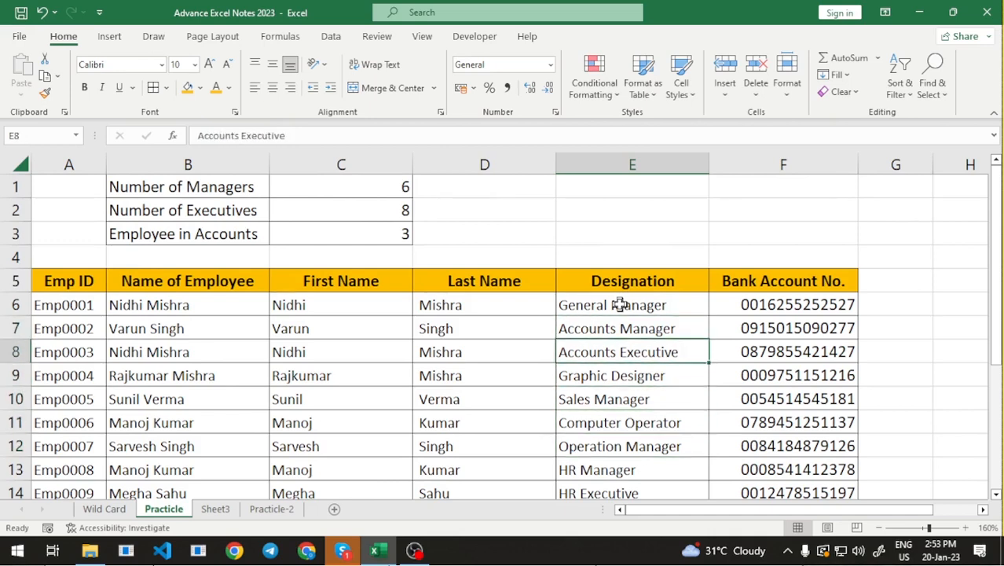
key(Down)
key(Down)
key(Down)
key(Down)
key(Down)
key(Down)
key(Down)
key(Down)
key(Down)
key(Down)
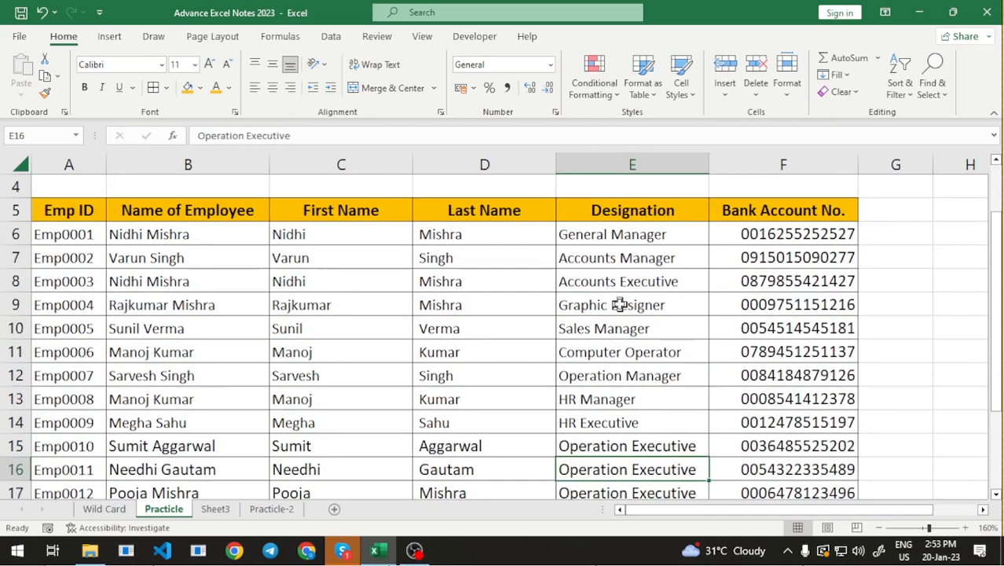
key(Down)
key(Down)
key(Down)
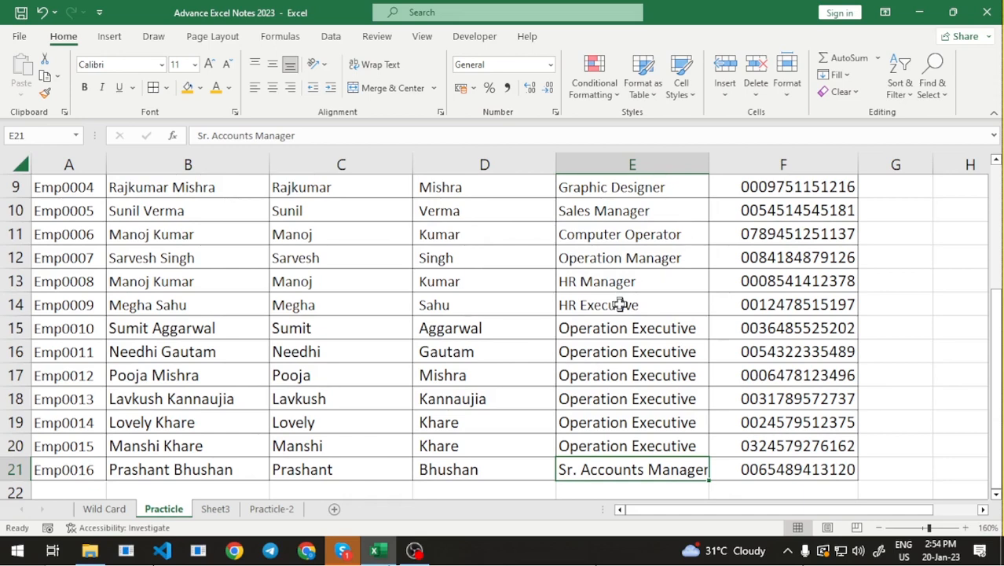
Return to the summary rows above the table and review the Employee in Accounts count in C3.
key(Up)
key(Up)
key(Up)
key(Up)
key(Up)
key(Up)
key(Up)
key(Up)
key(Up)
key(Up)
key(Up)
key(Up)
key(Up)
key(Up)
key(Up)
key(Up)
key(Up)
key(Up)
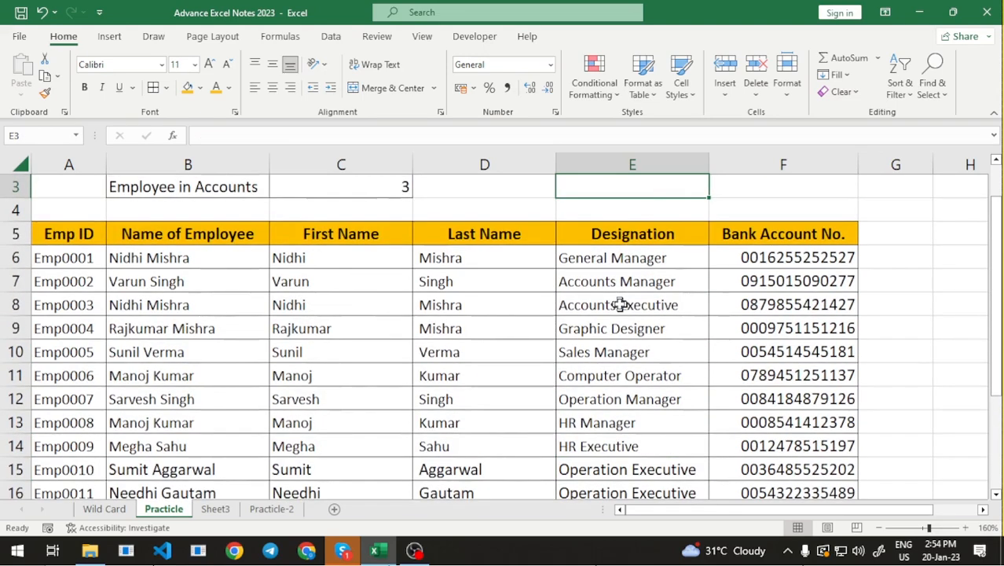
key(Up)
key(Up)
key(Down)
key(Down)
key(Down)
key(Down)
key(Down)
key(Up)
key(Up)
key(Left)
key(Left)
key(Left)
key(Left)
key(Up)
key(Up)
key(Up)
key(Right)
key(Right)
key(Down)
key(Down)
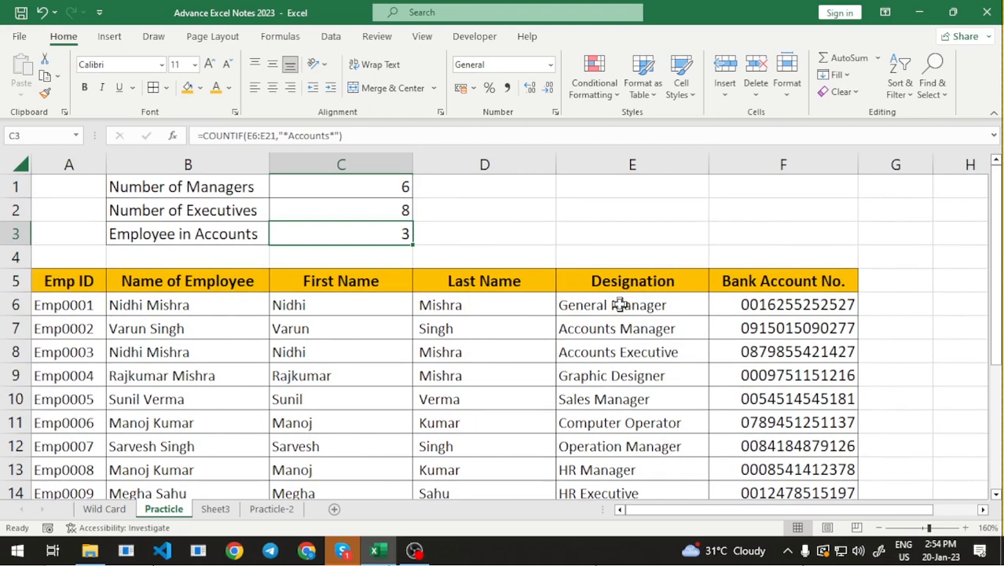
key(Down)
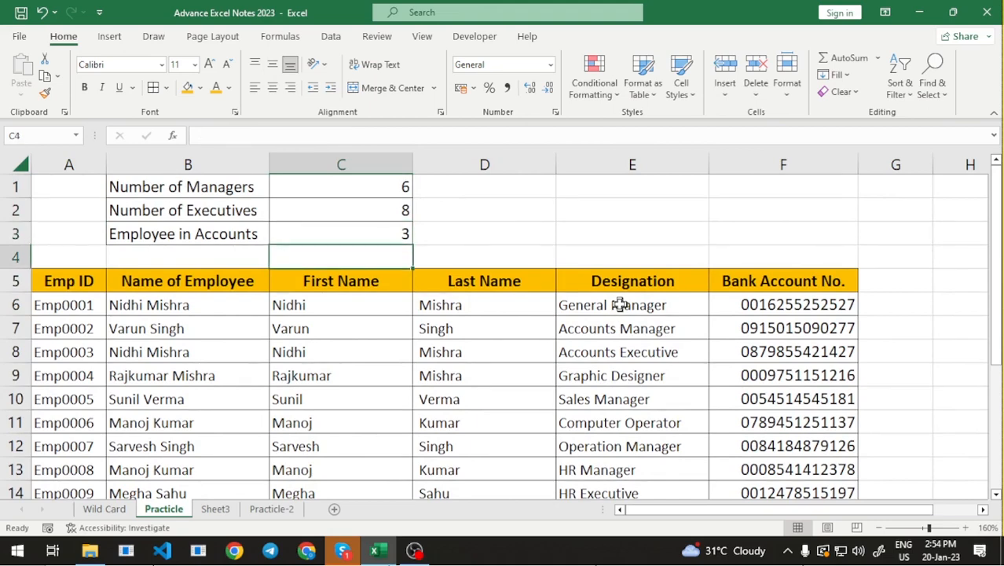
key(Right)
key(Down)
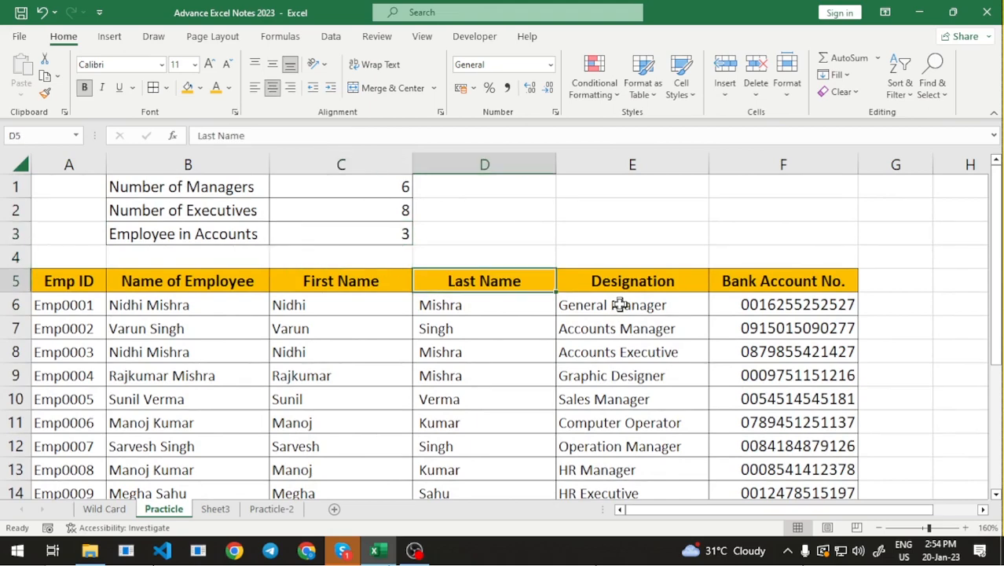
key(Left)
key(Left)
key(Left)
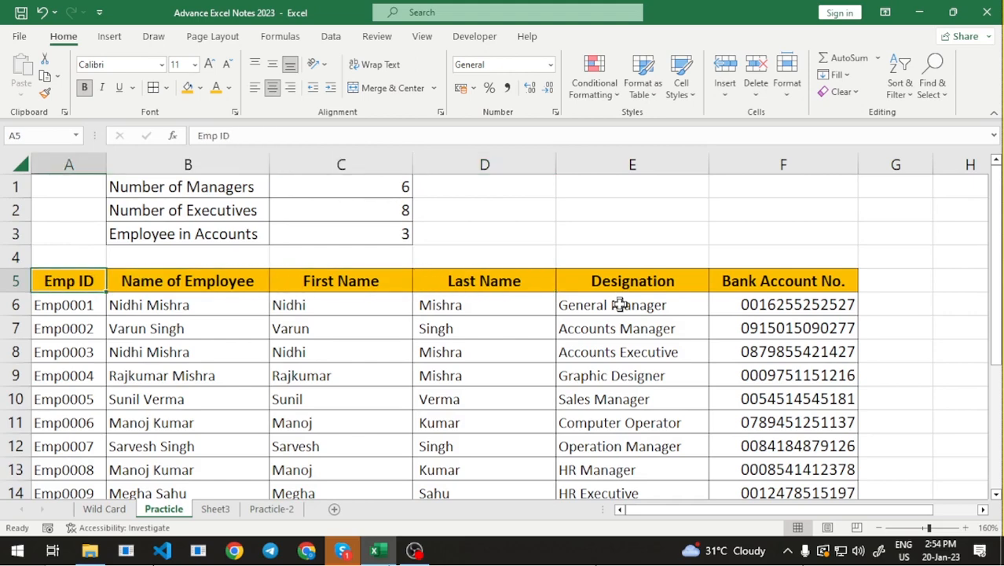
Add filters to the employee table's header row, from Emp ID in A5 to Bank Account No. in F5.
key(shift+Right)
key(shift+Right)
key(shift+Right)
key(shift+Right)
key(shift+Right)
key(shift+Right)
key(shift+Right)
key(shift+Left)
key(shift+Left)
key(shift+Left)
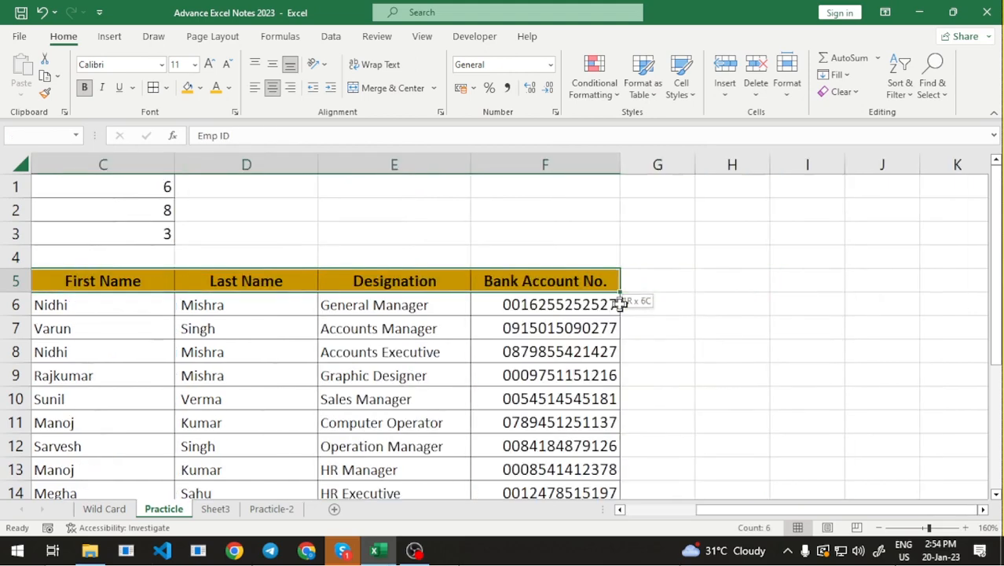
key(ctrl+shift+l)
key(Left)
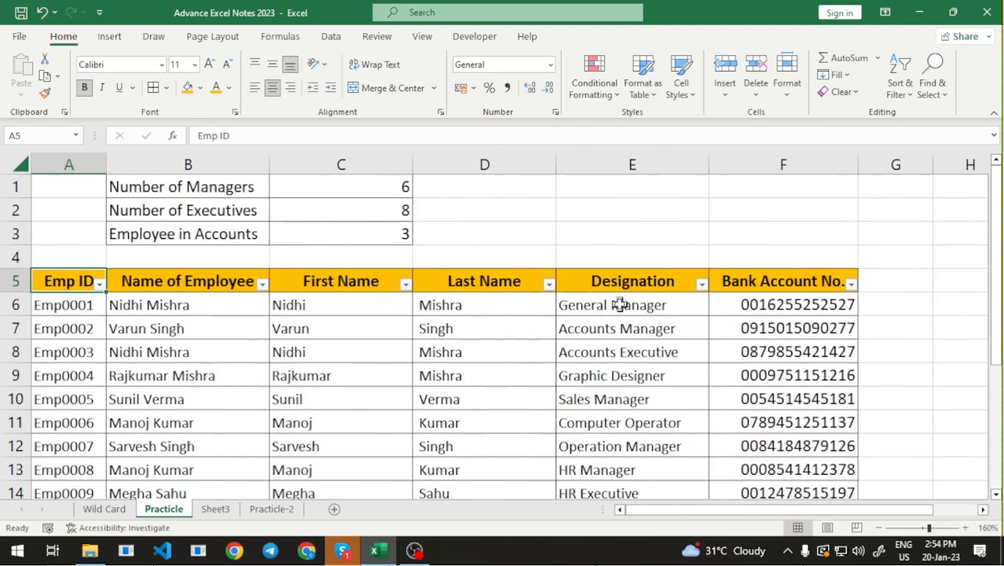
key(Right)
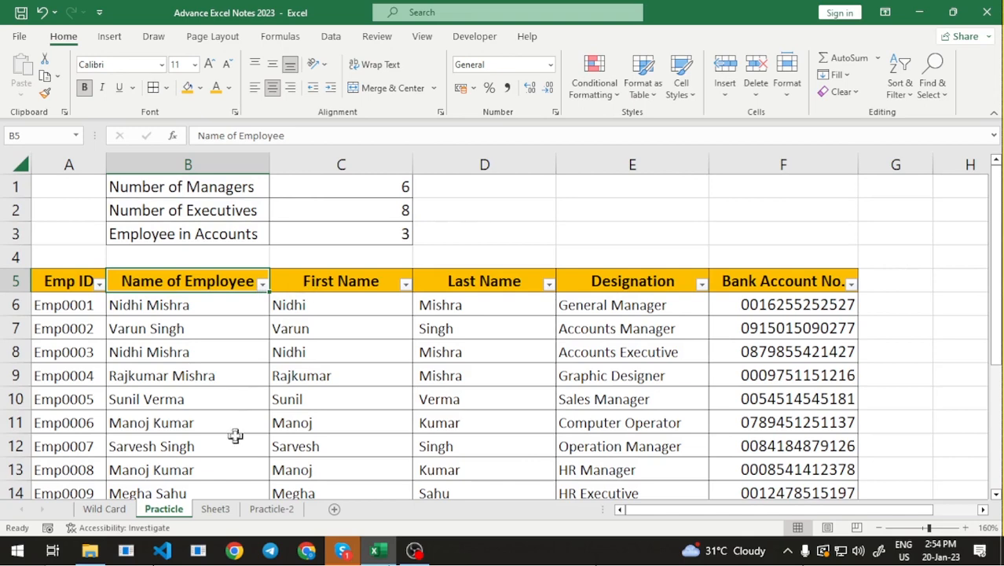
Search the Name of Employee filter for a first name with ? replacing its second letter, and clear the search text.
click(263, 284)
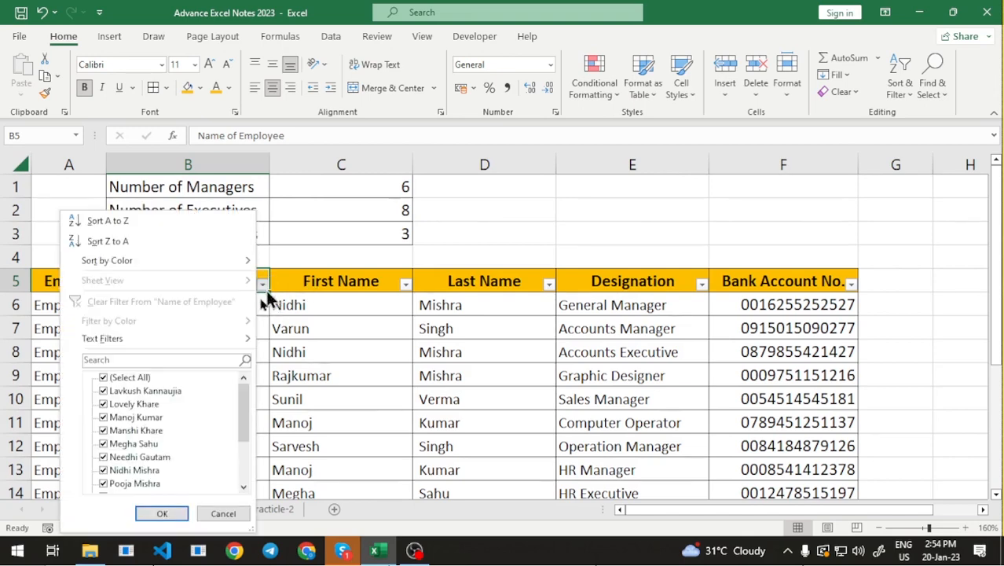
click(114, 360)
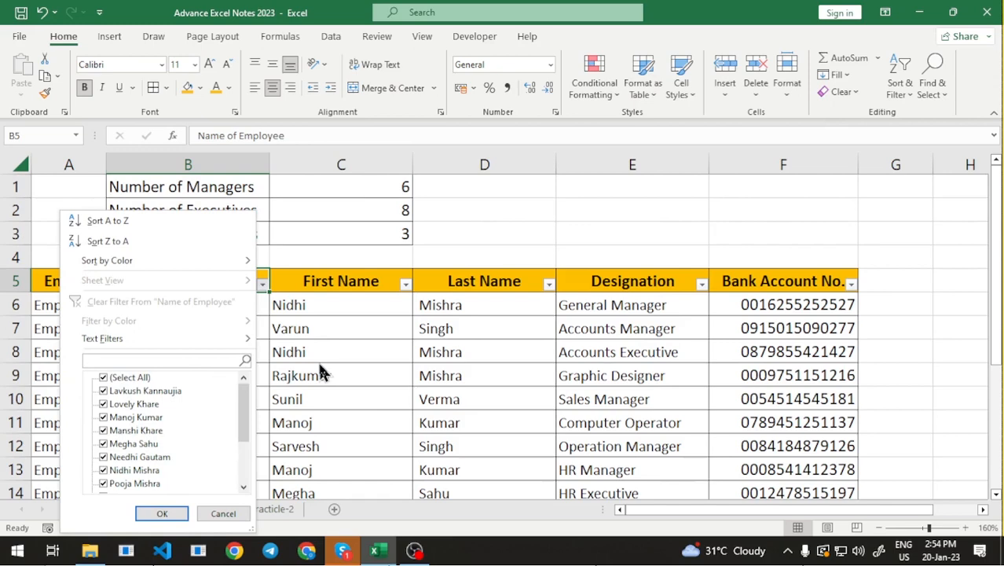
text(N?)
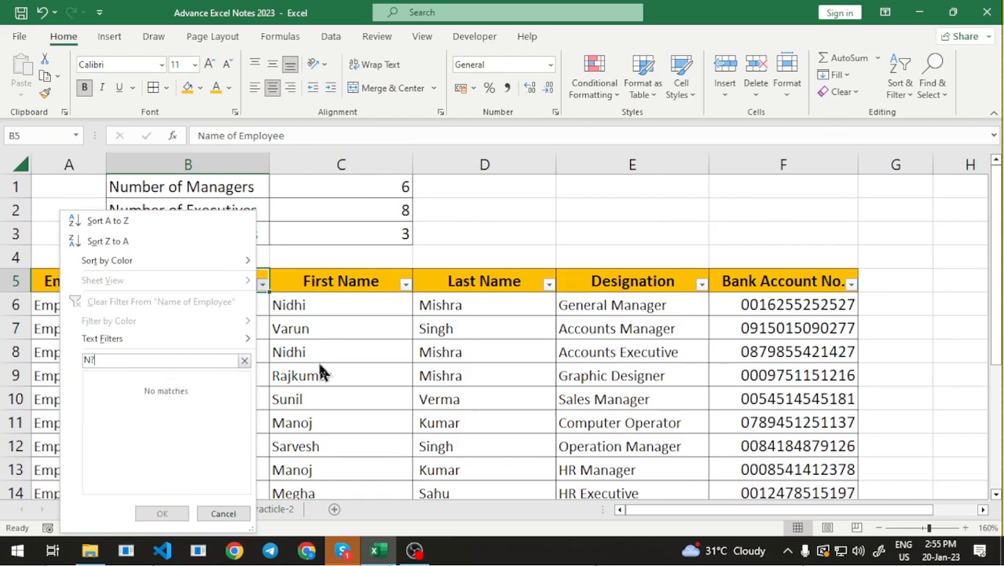
text(dhi)
key(BackSpace)
key(BackSpace)
key(BackSpace)
key(BackSpace)
key(BackSpace)
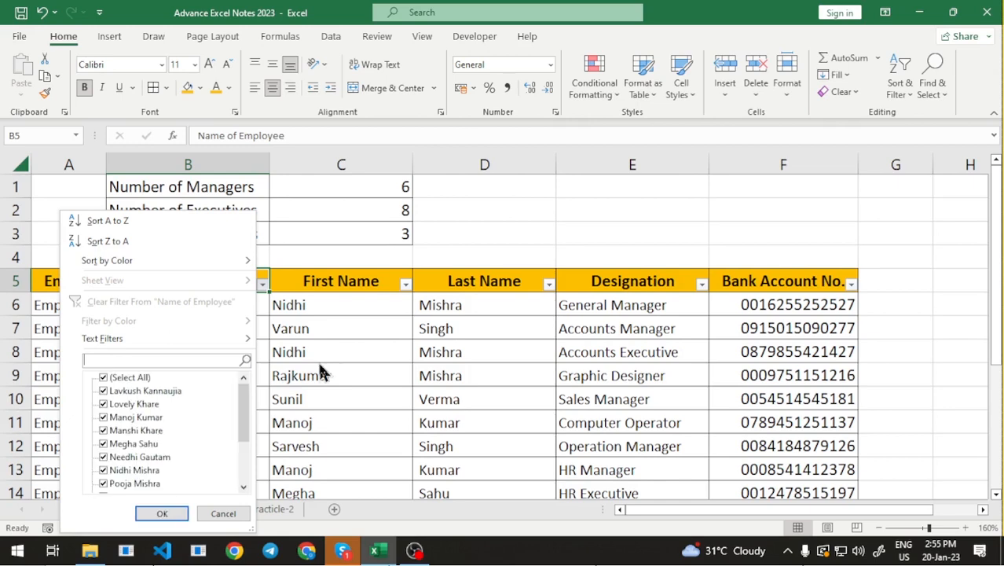
Repeat the first-name wildcard search with ? as the second letter, and close the Name of Employee filter without applying it.
text(N)
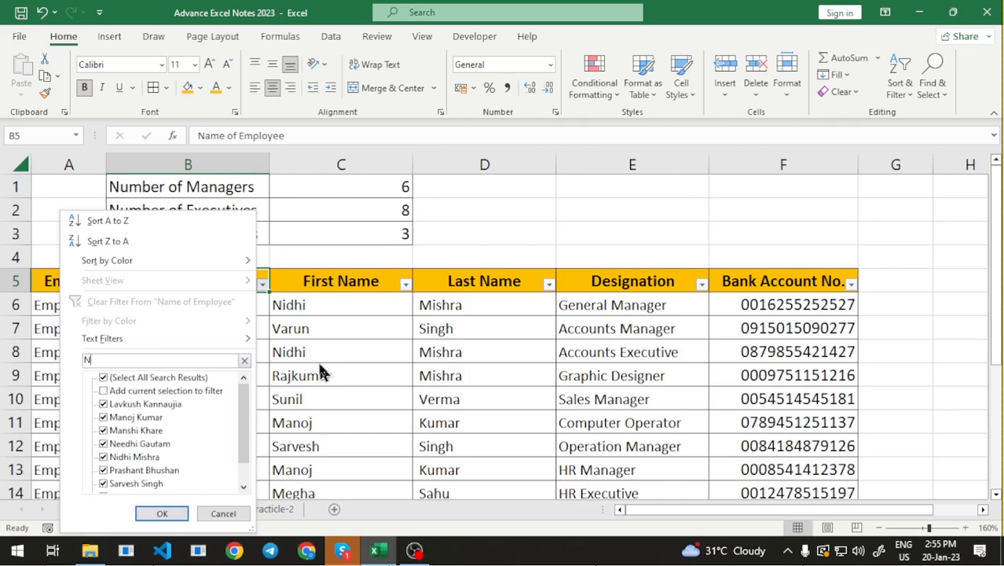
text(?)
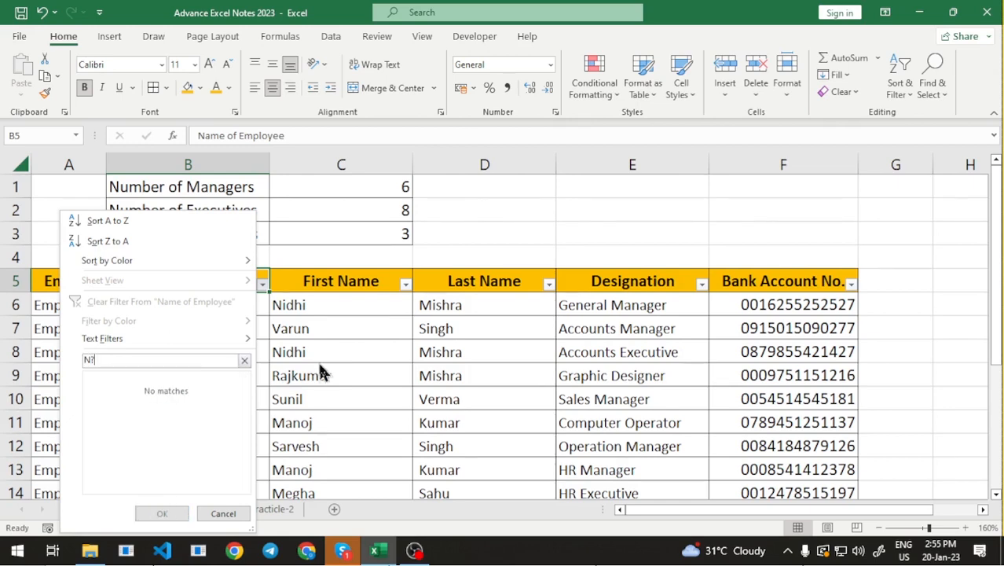
text(ndhi)
key(BackSpace)
key(BackSpace)
key(BackSpace)
key(BackSpace)
text(dhi)
click(223, 513)
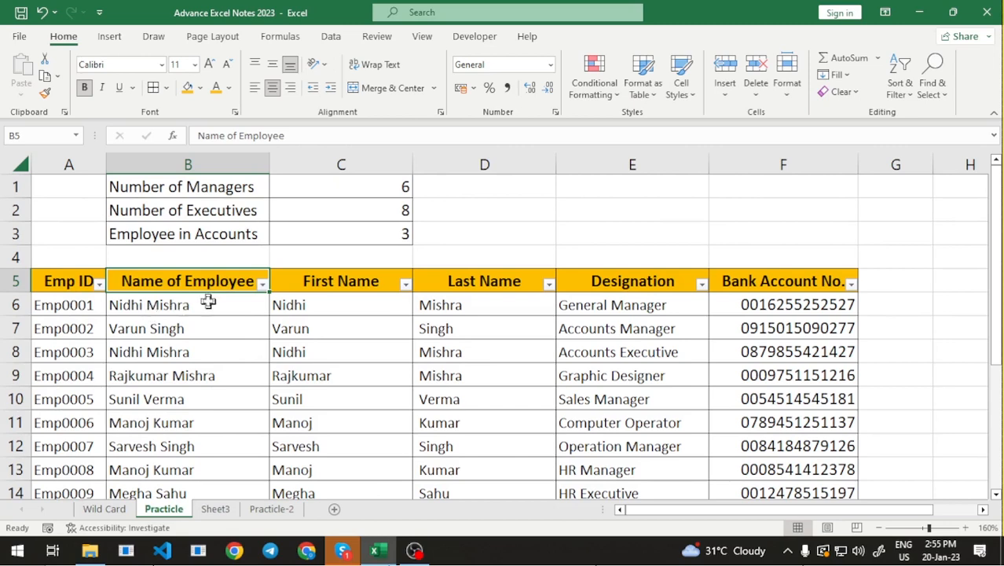
Search the Name of Employee filter for an employee's full name with ? as its second letter, and leave without filtering.
click(262, 284)
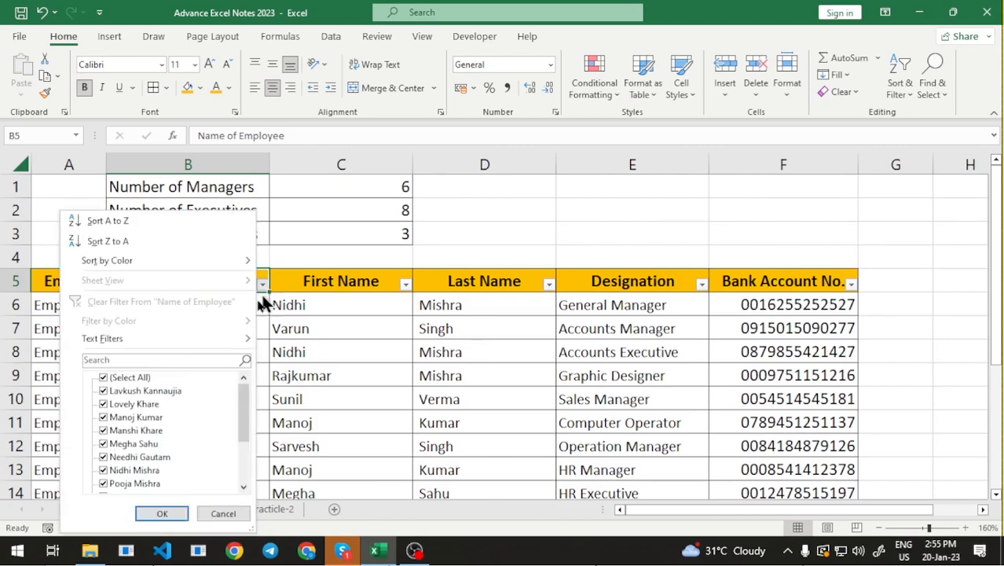
click(109, 360)
text(N)
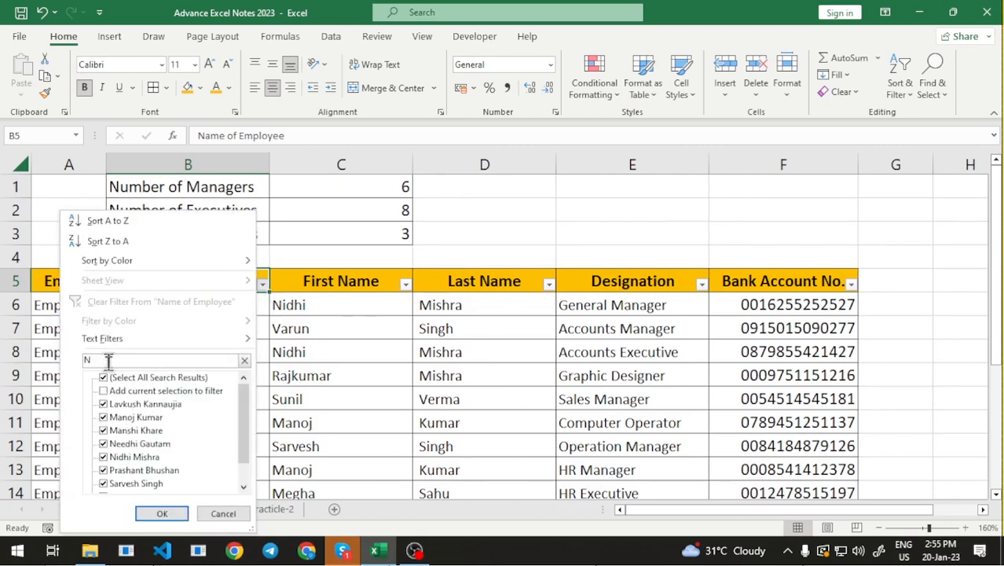
text(?dhi Mishra)
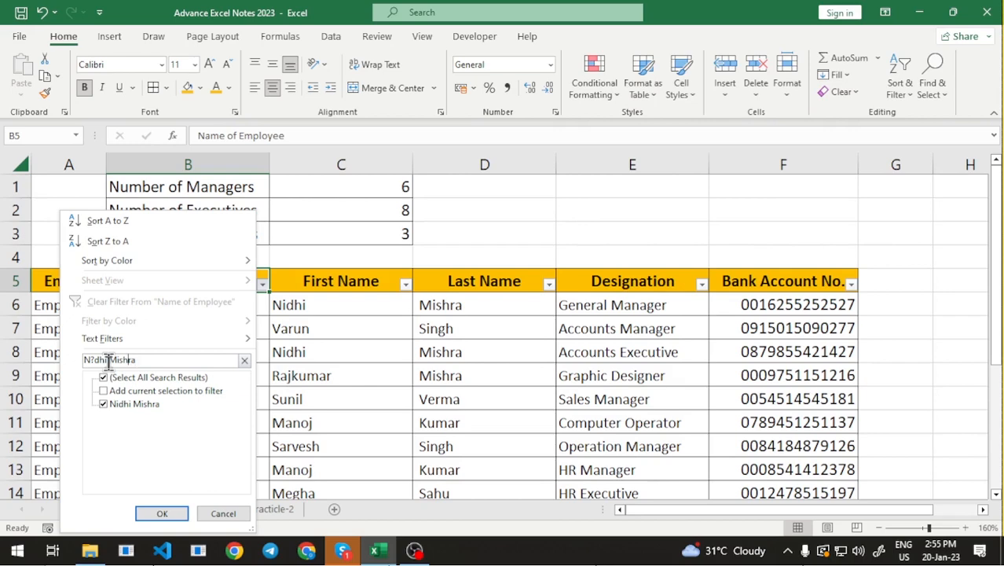
click(223, 515)
Switch to the Practicle-2 sheet and look through its Country column for names suited to a wildcard search.
scroll(296, 420, down, 4)
scroll(295, 419, up, 4)
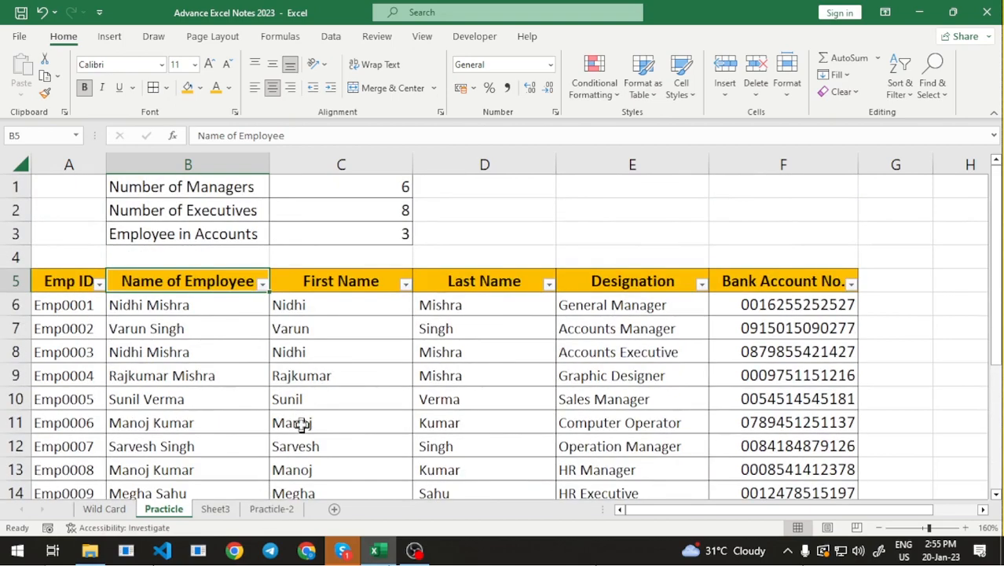
click(221, 510)
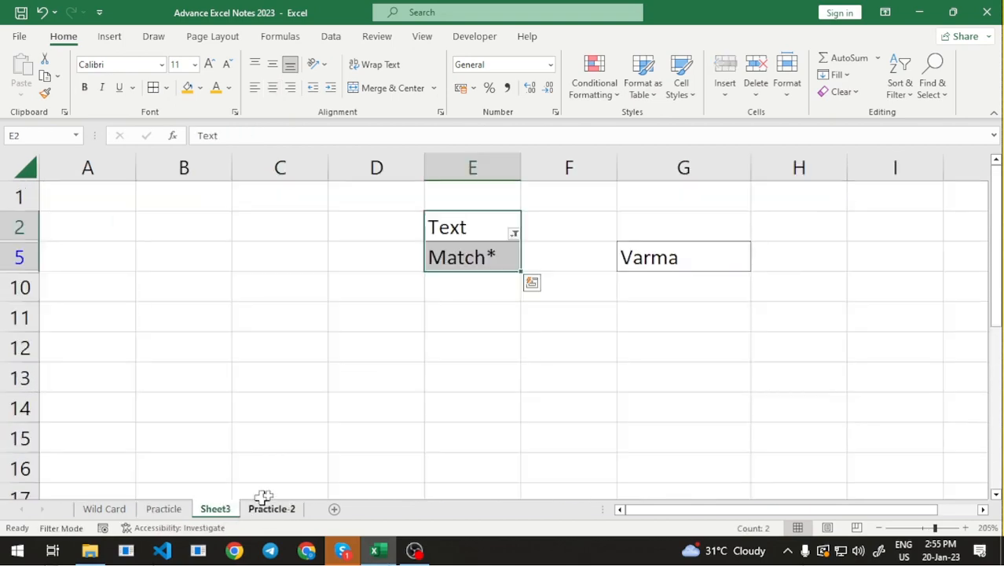
click(278, 511)
scroll(231, 478, down, 5)
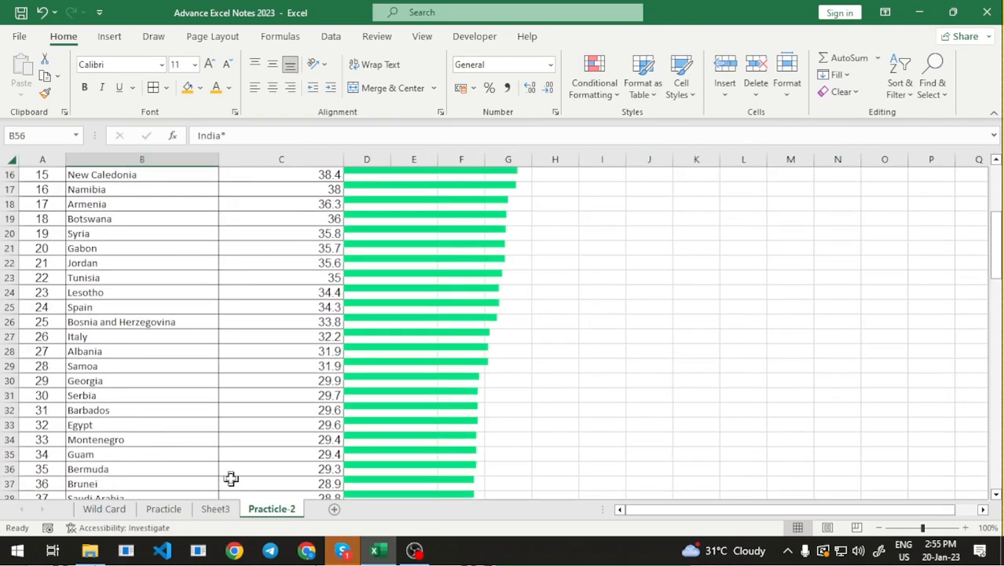
scroll(231, 478, down, 2)
scroll(232, 478, up, 7)
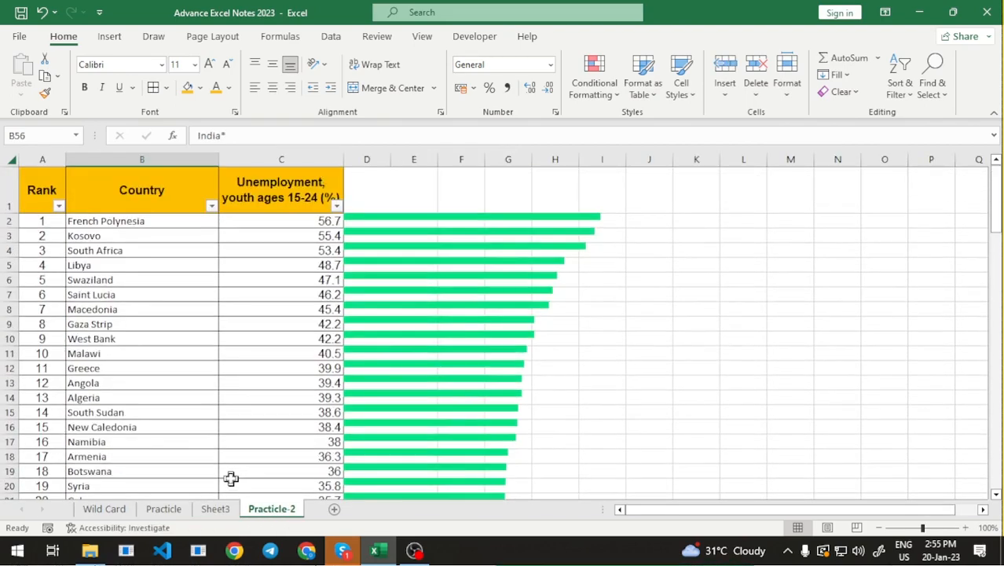
scroll(231, 479, down, 2)
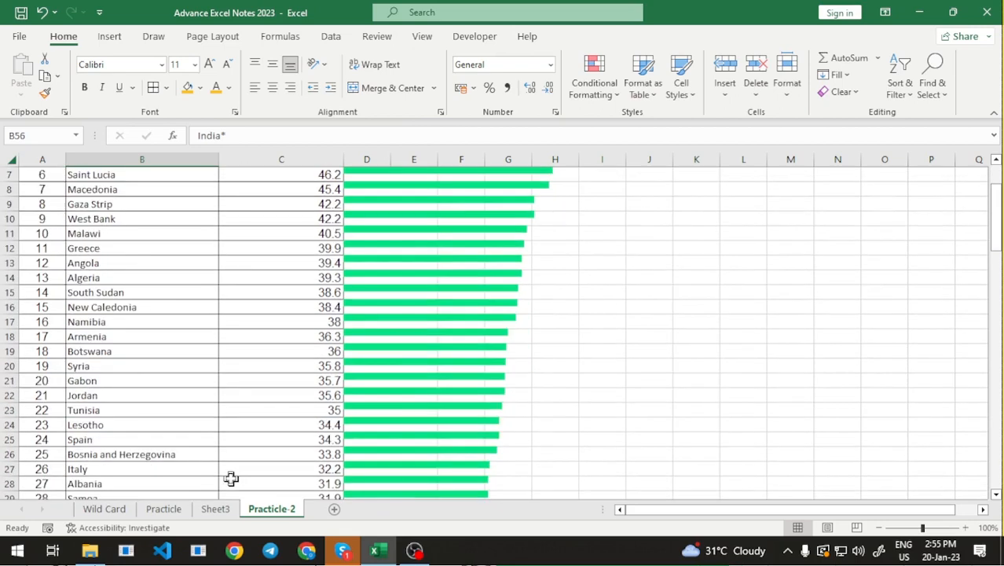
scroll(232, 478, up, 2)
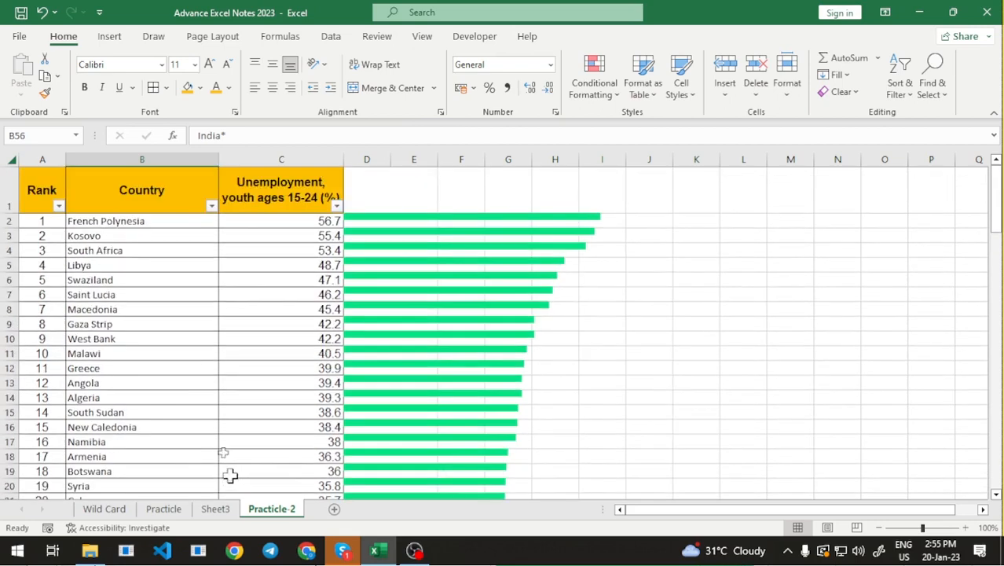
Search the Country filter for S?ria and close it without applying the filter.
click(211, 206)
click(72, 350)
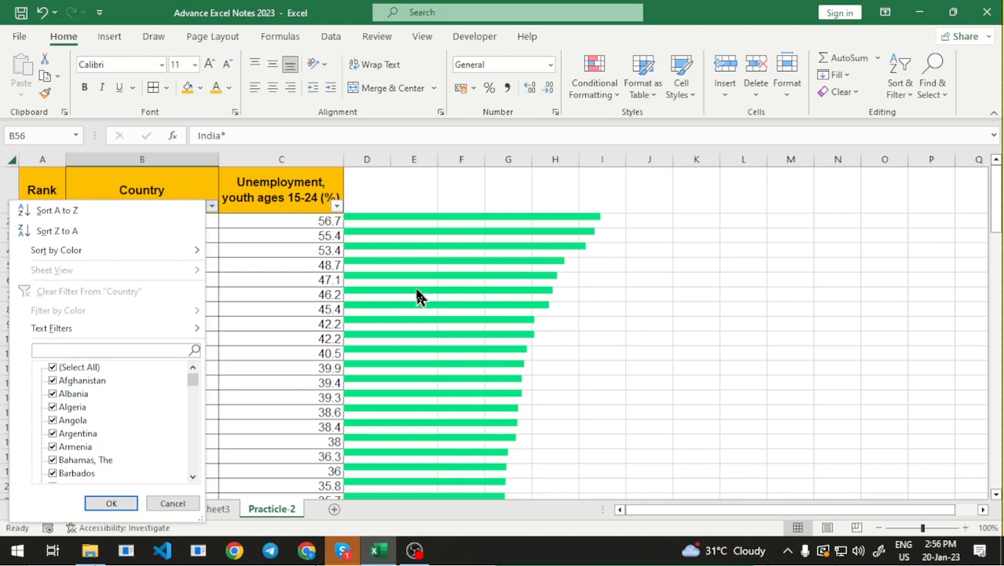
text(S)
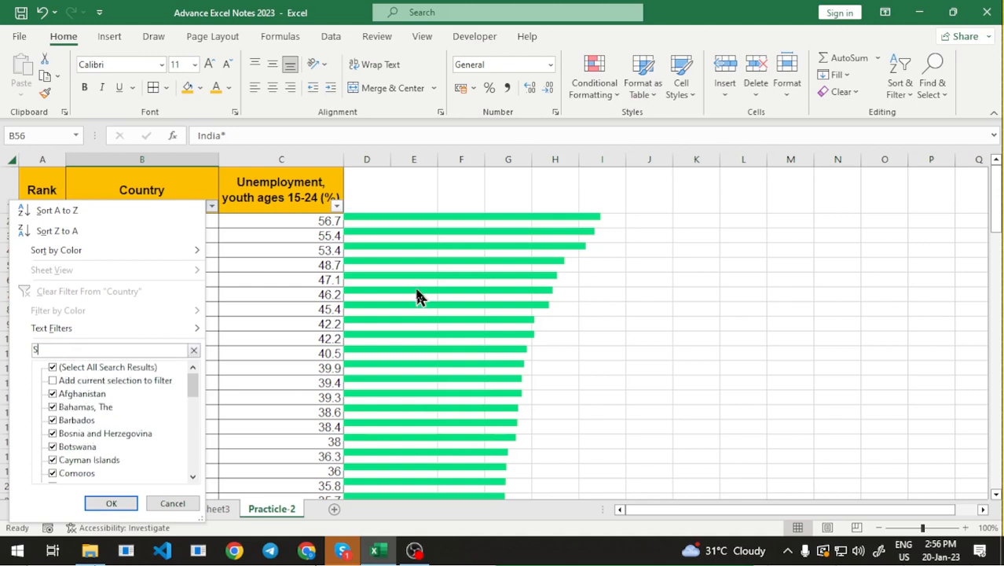
text(T)
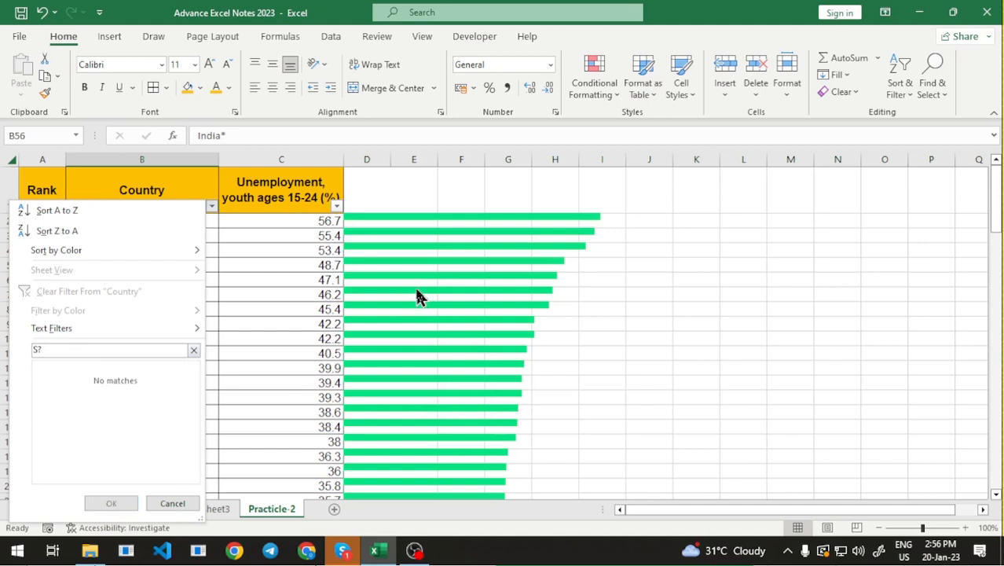
text(ria)
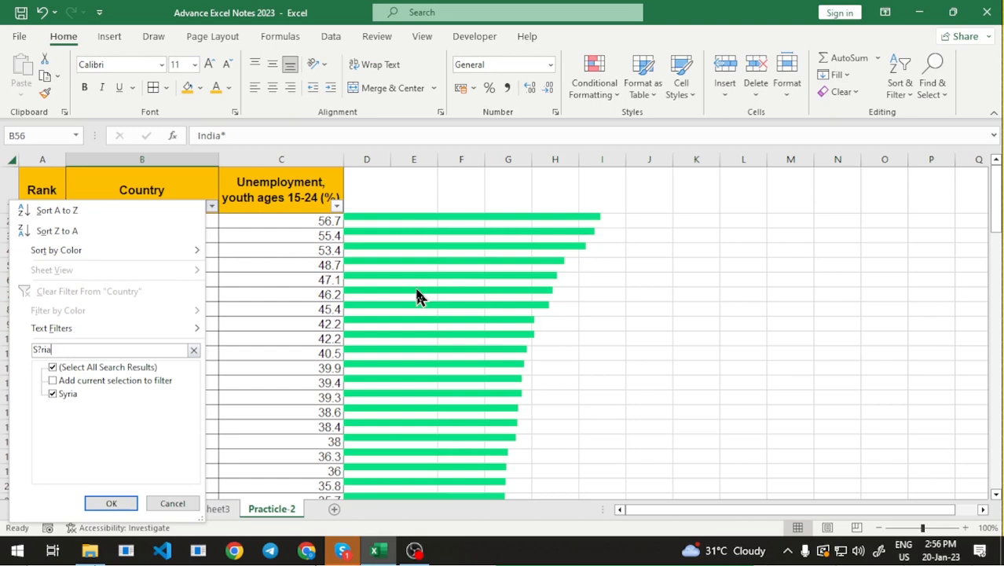
click(173, 505)
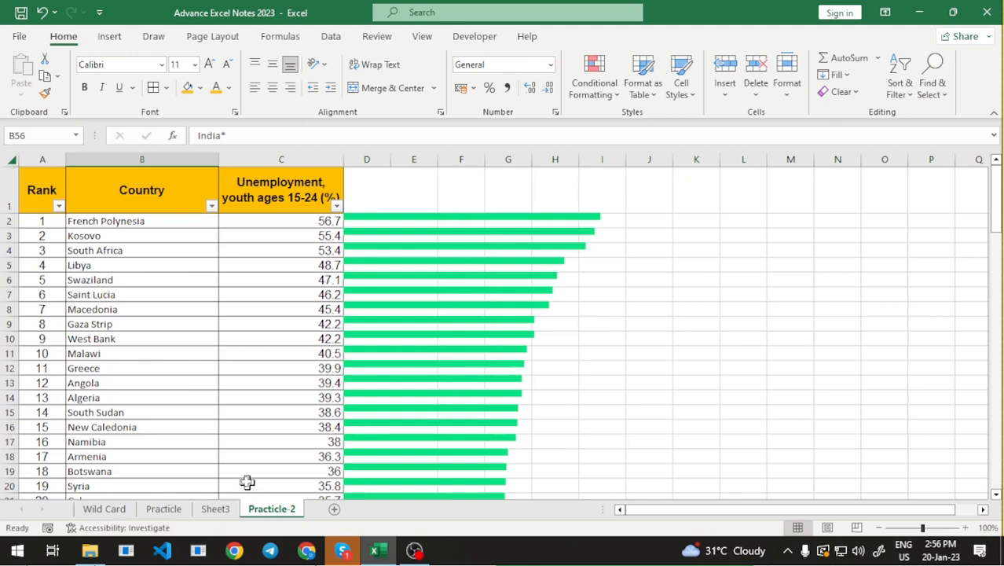
Look through the country list for another example and filter the Country column with the search text E??iopia.
scroll(200, 463, down, 1)
scroll(200, 463, down, 4)
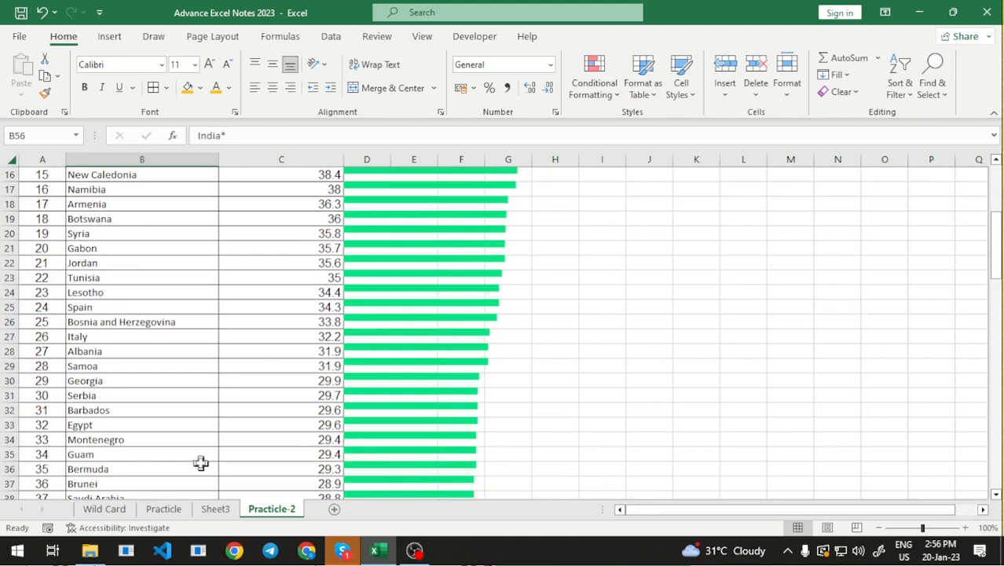
scroll(201, 463, down, 5)
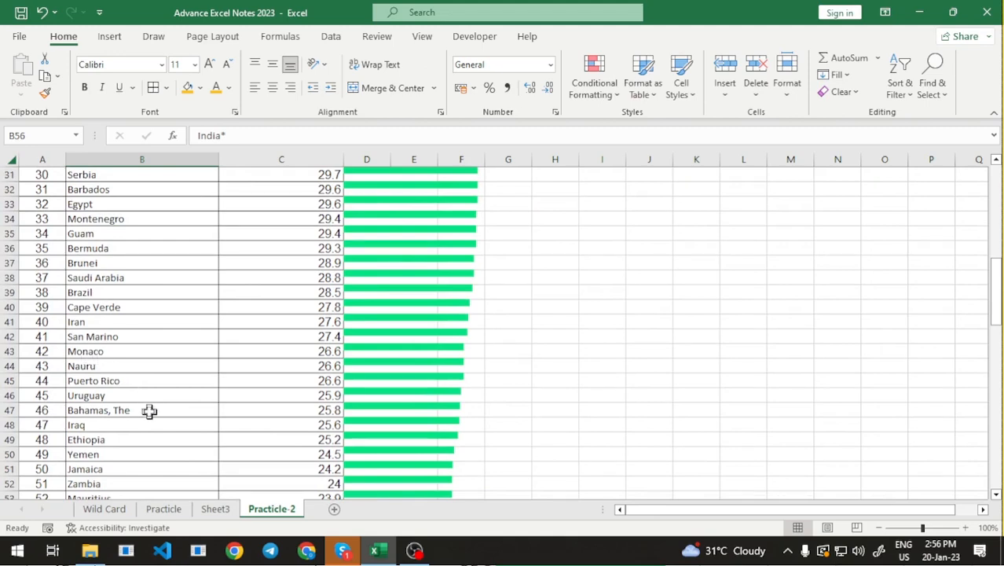
scroll(151, 410, down, 1)
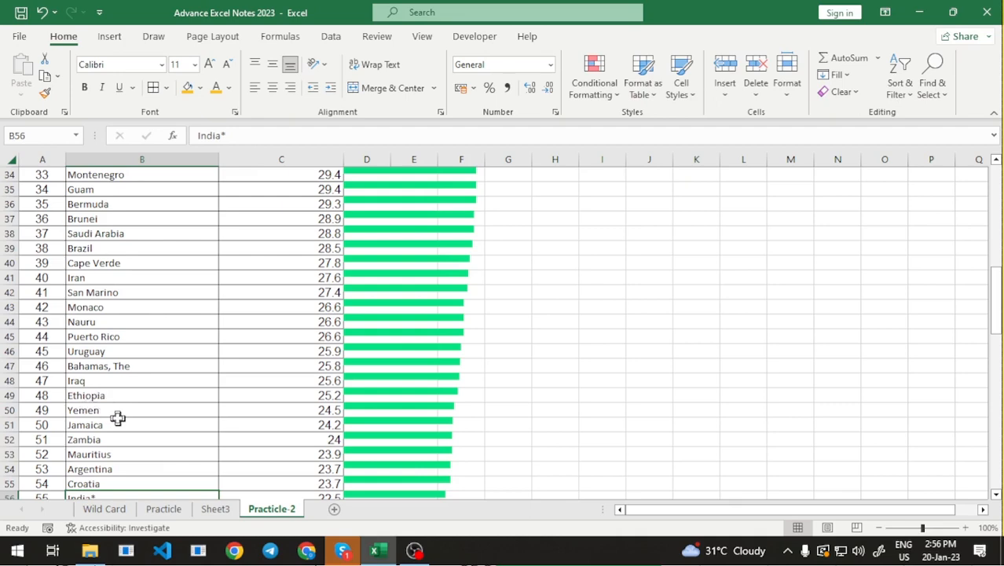
scroll(122, 421, up, 11)
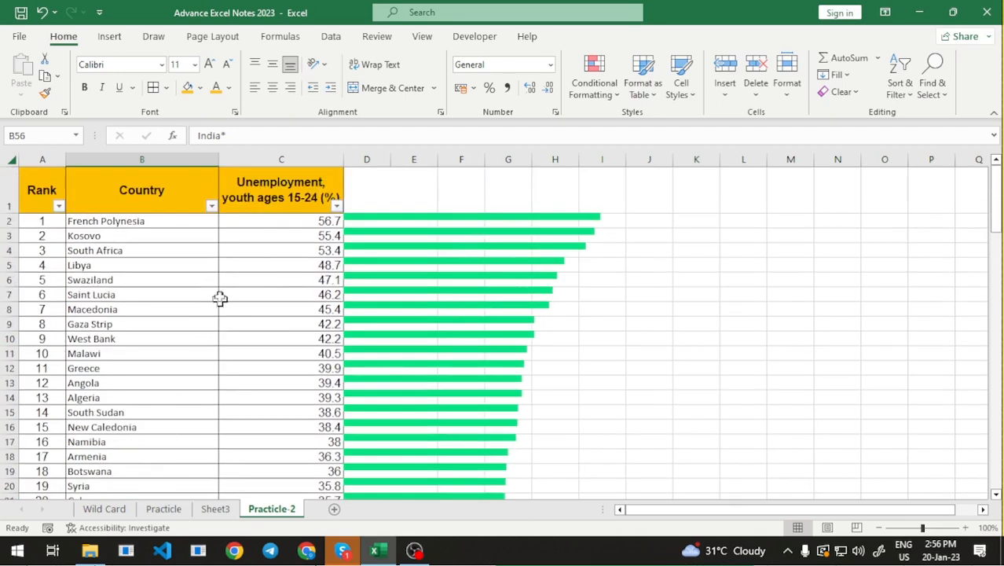
click(212, 206)
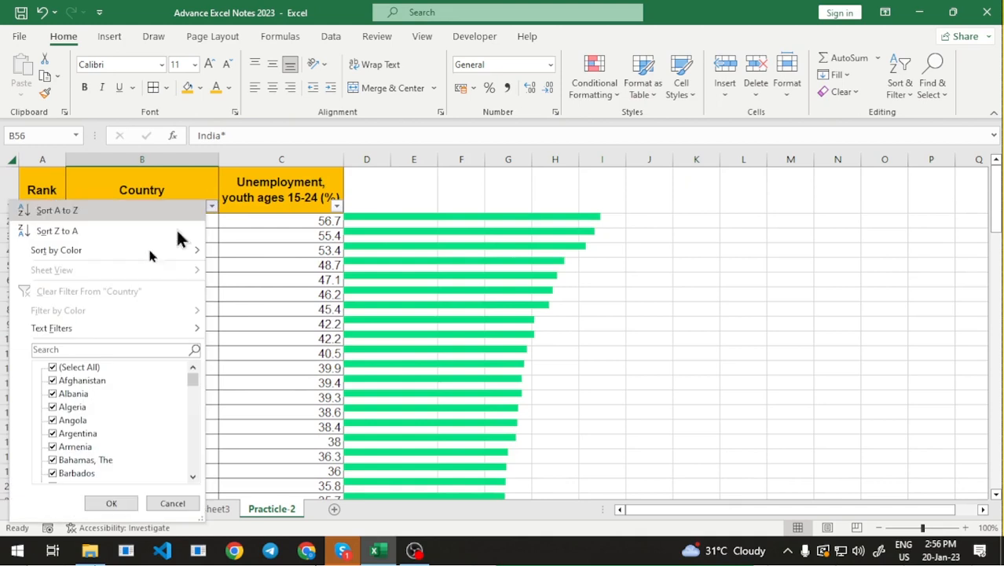
click(62, 349)
text(E??iopia)
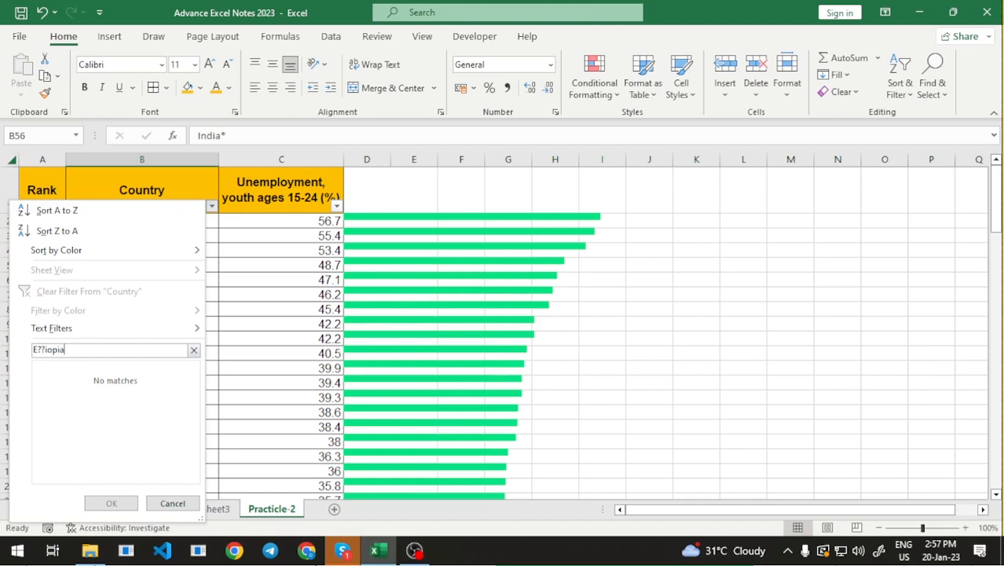
key(BackSpace)
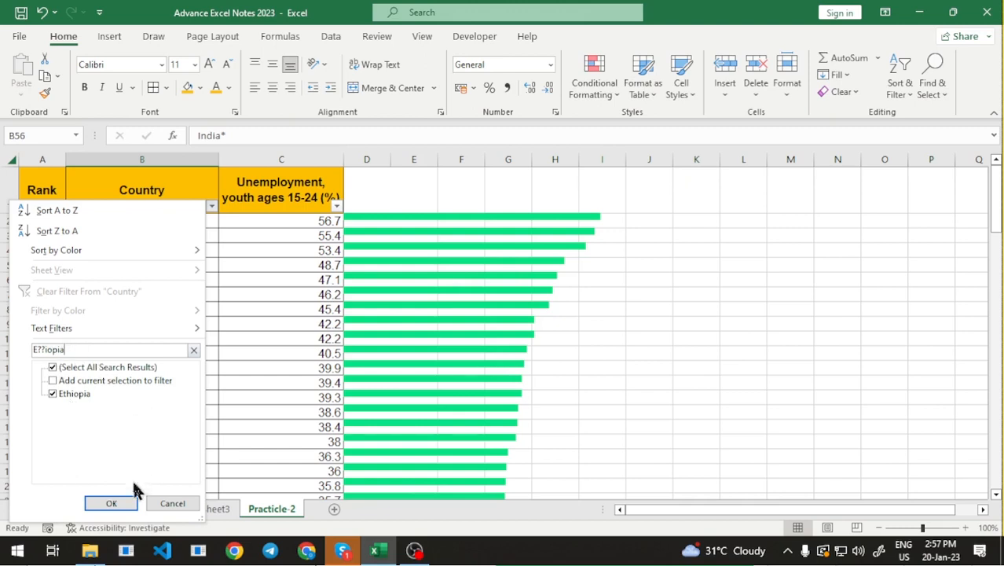
click(111, 503)
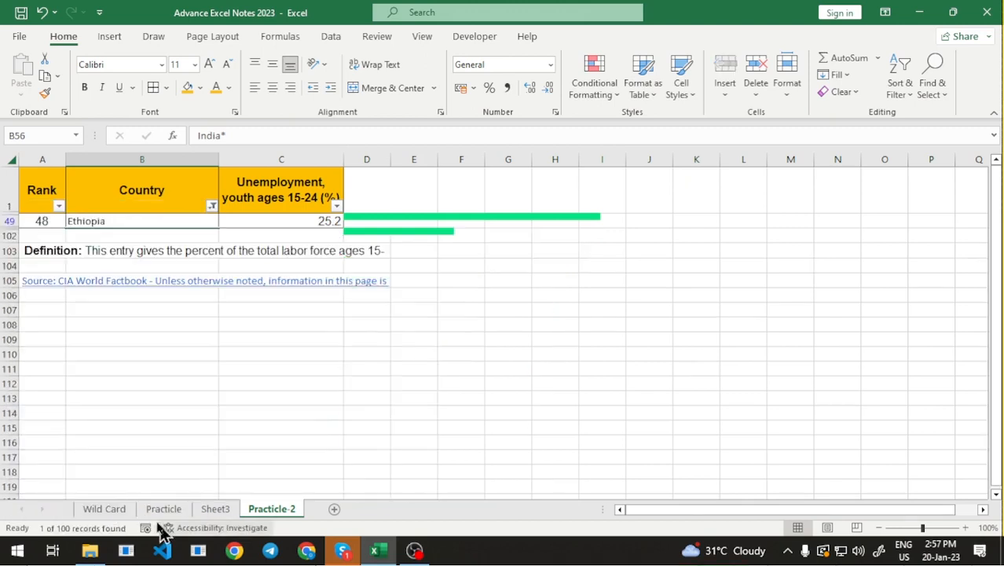
Reselect all countries in the Country filter and save the workbook.
click(211, 205)
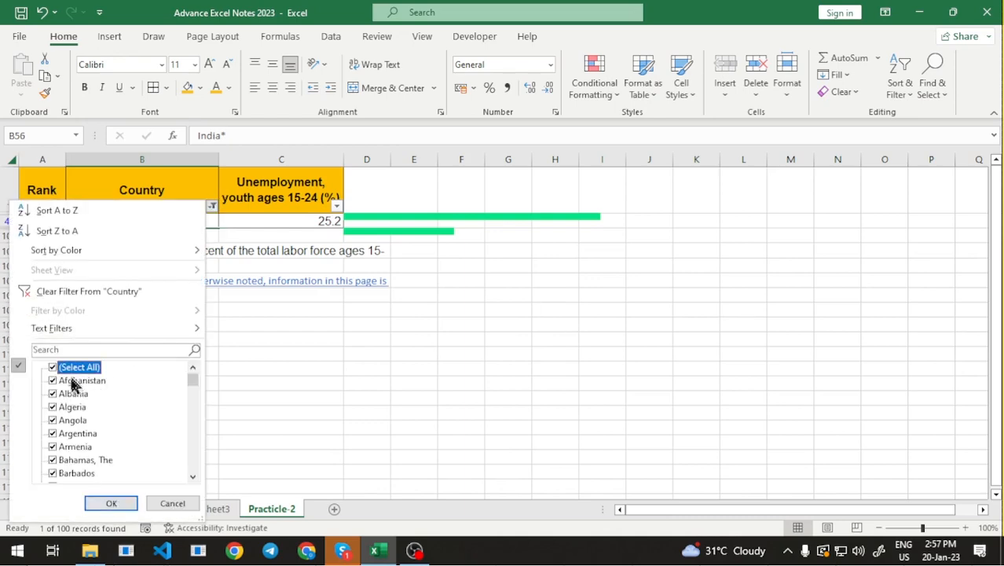
click(111, 503)
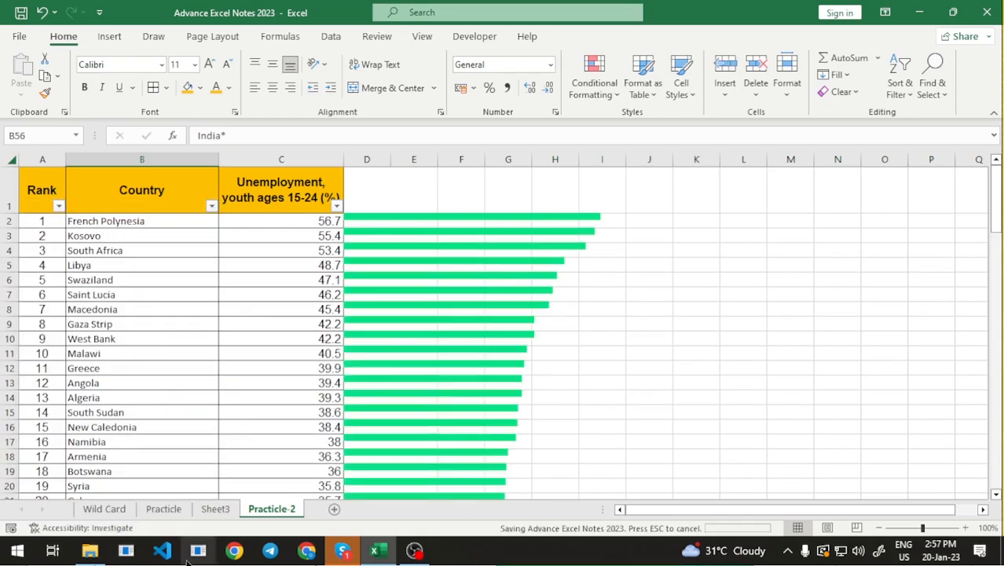
Return to the Wild Card sheet and review the list of functions that accept wildcards.
click(158, 509)
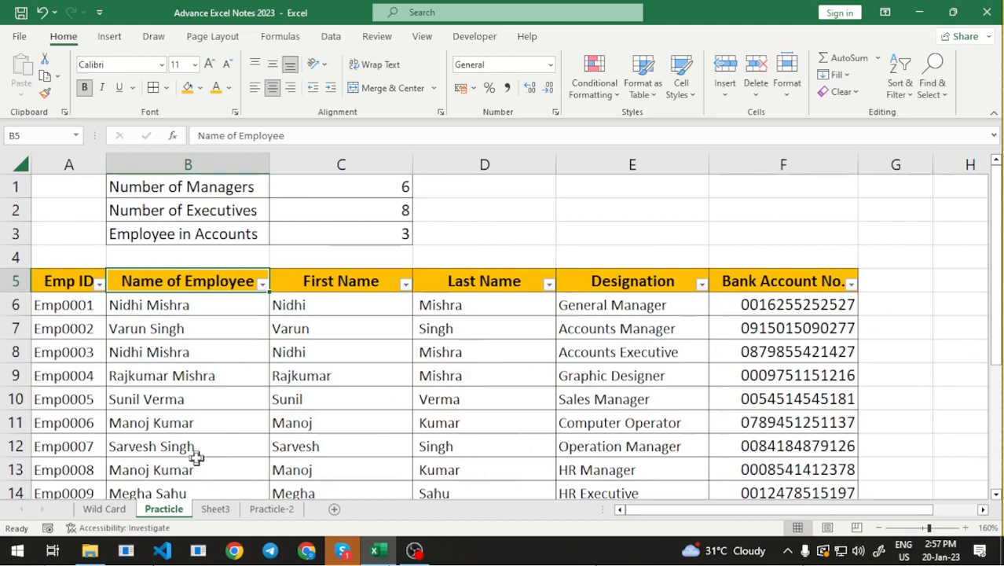
click(105, 511)
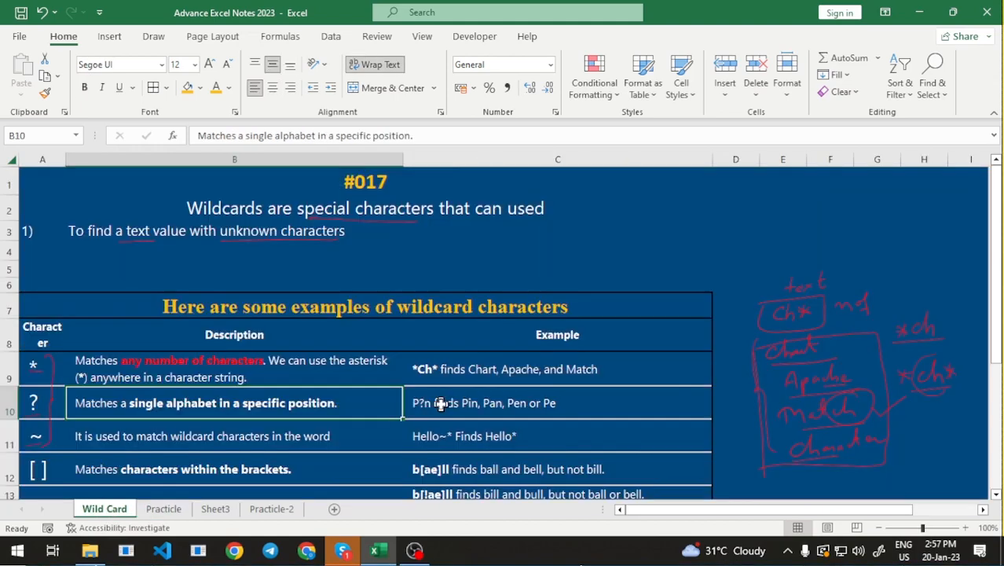
scroll(441, 405, down, 5)
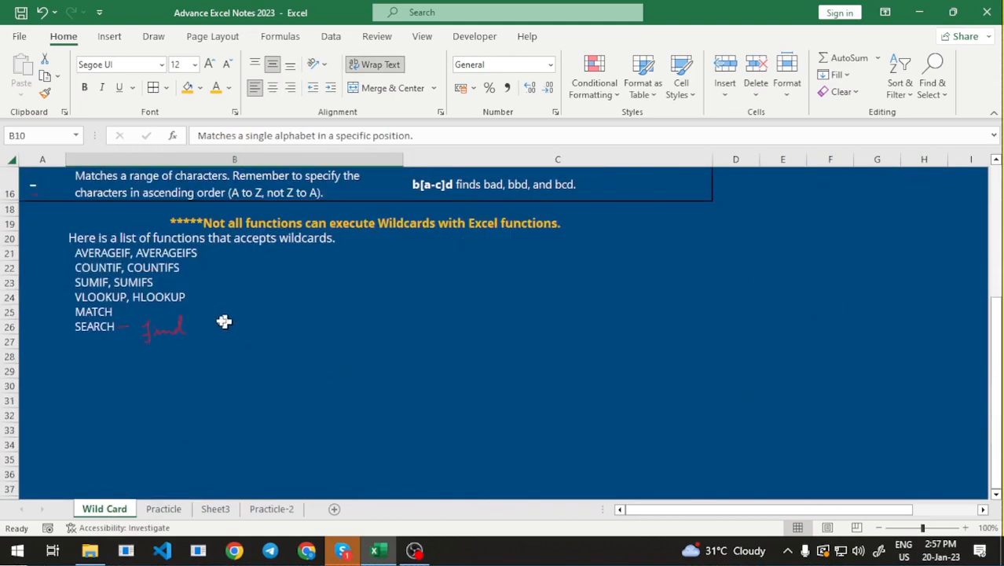